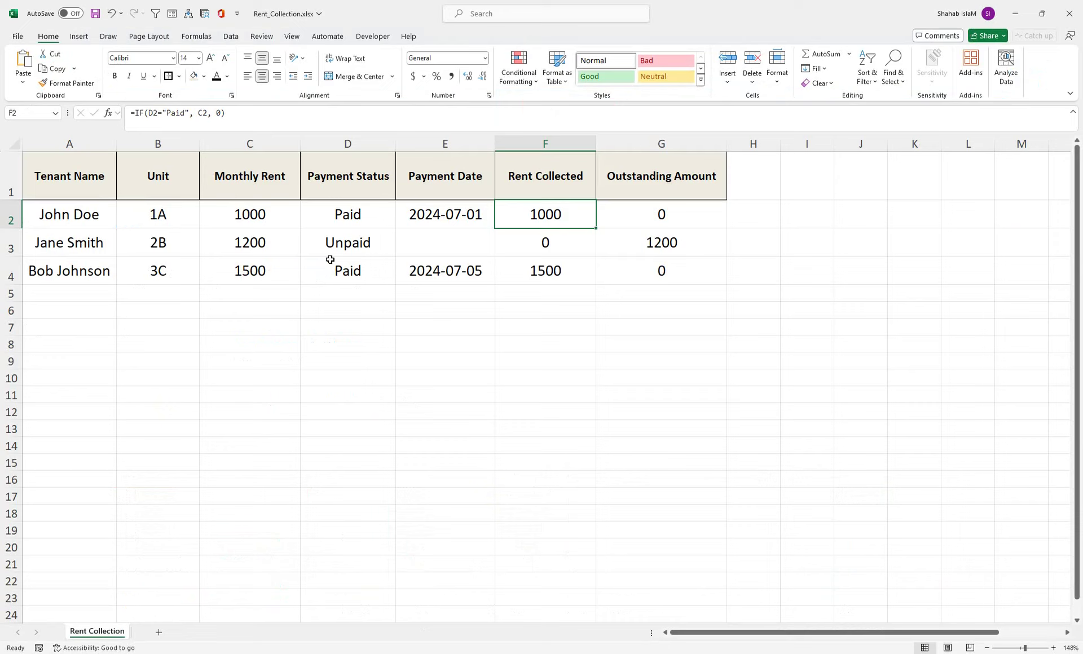
# Step: Select the whole rent table A1:G4 on the Rent Collection sheet
pyautogui.moveTo(44, 173)
pyautogui.mouseDown()
pyautogui.moveTo(631, 169)
pyautogui.moveTo(141, 153)
pyautogui.moveTo(79, 173)
pyautogui.moveTo(640, 258)
pyautogui.mouseUp()
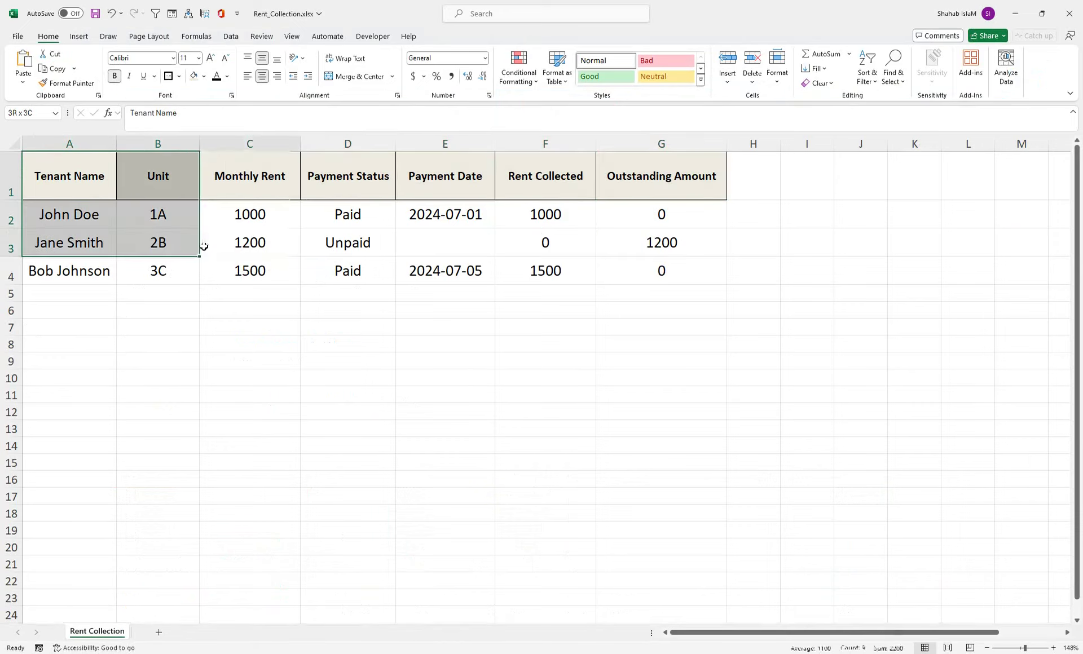
# Step: Copy the rent table into a new Sheet1, keeping the original column widths
pyautogui.hotkey('ctrl', 'c')
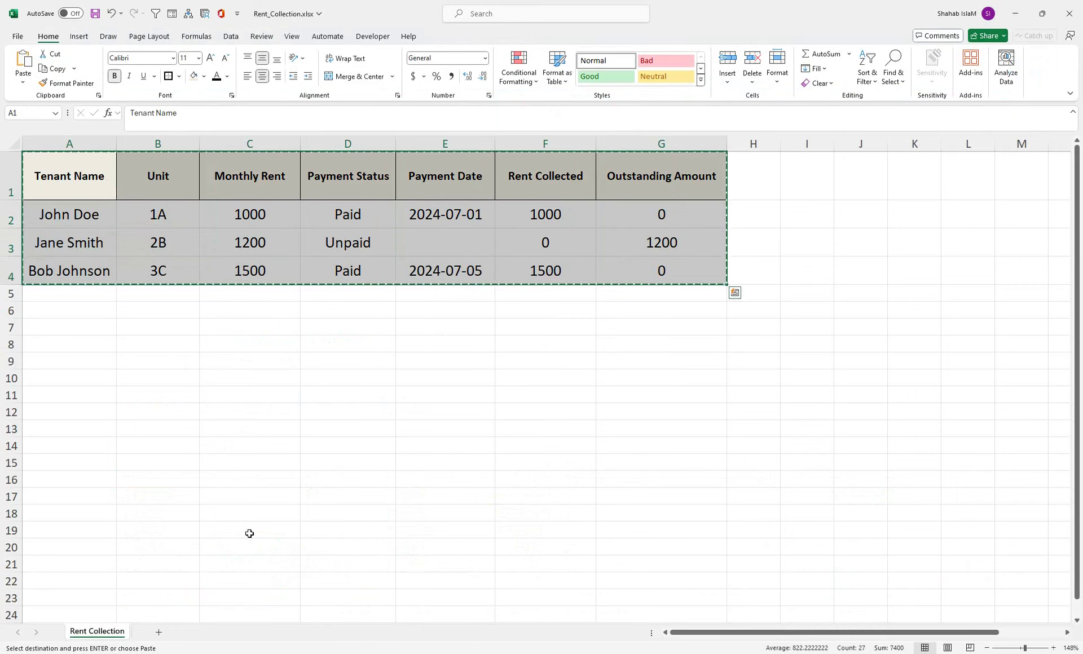
pyautogui.click(159, 632)
pyautogui.hotkey('ctrl', 'v')
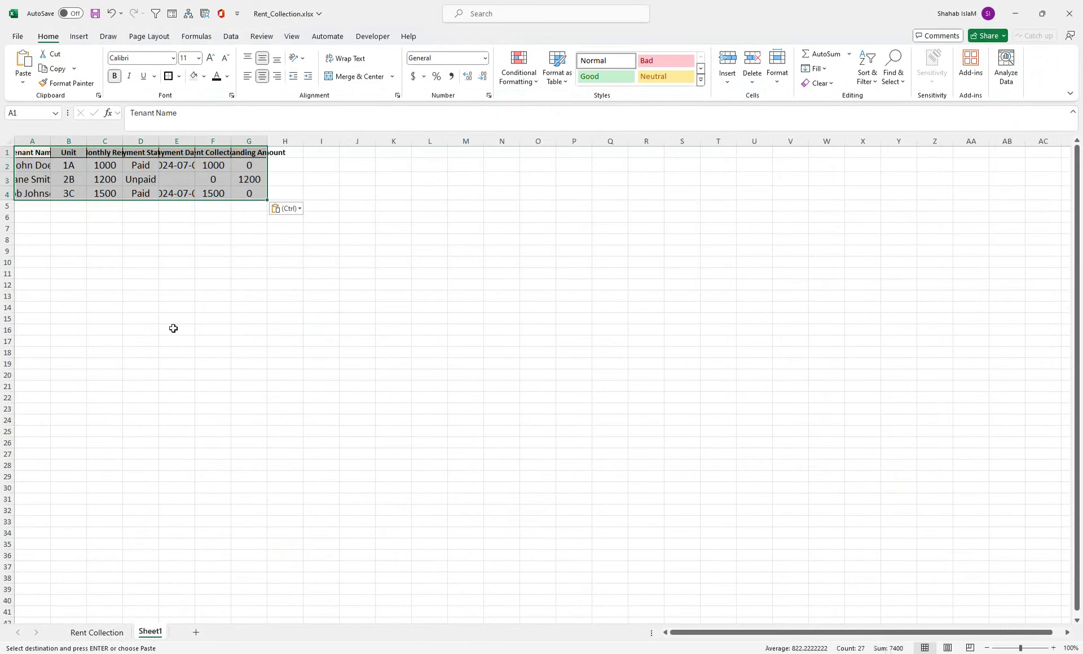
pyautogui.rightClick(196, 190)
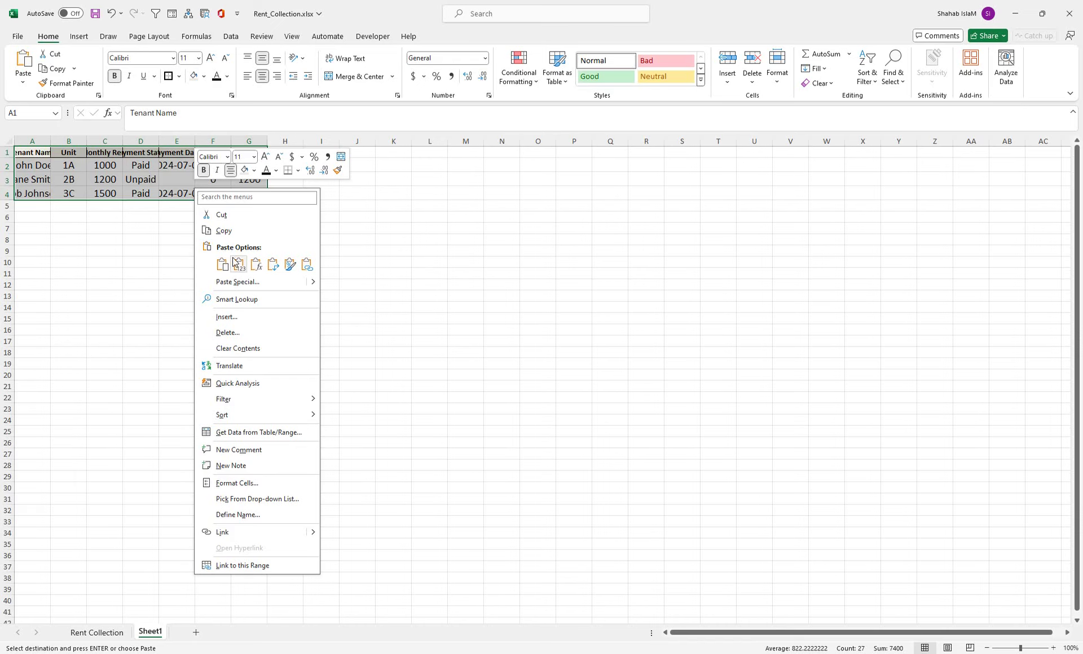
pyautogui.click(231, 282)
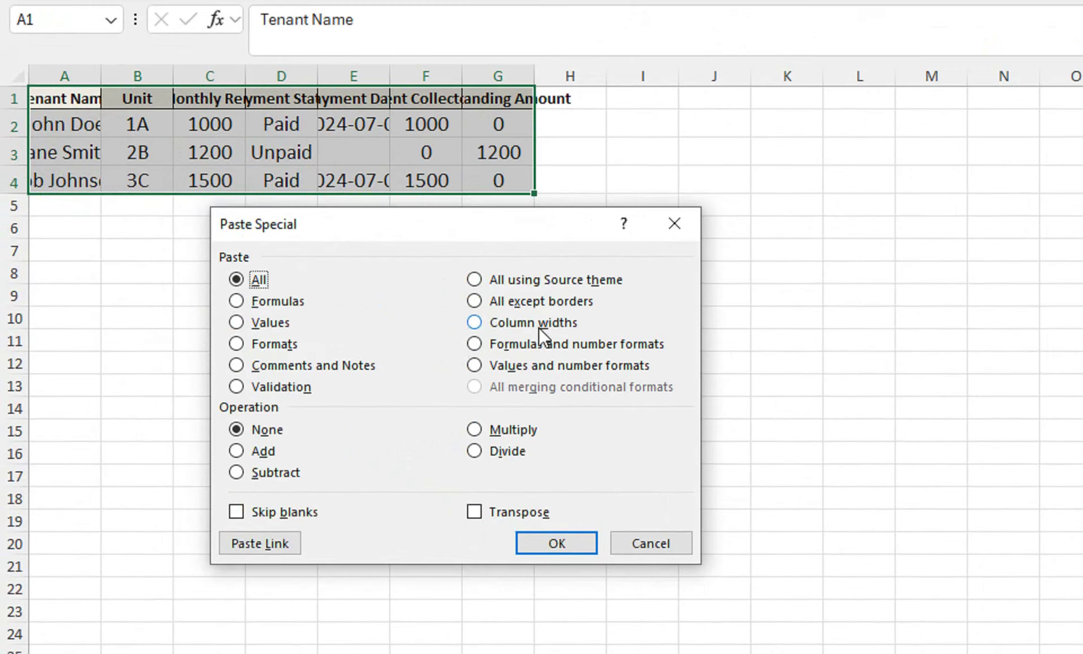
pyautogui.click(237, 265)
pyautogui.click(278, 375)
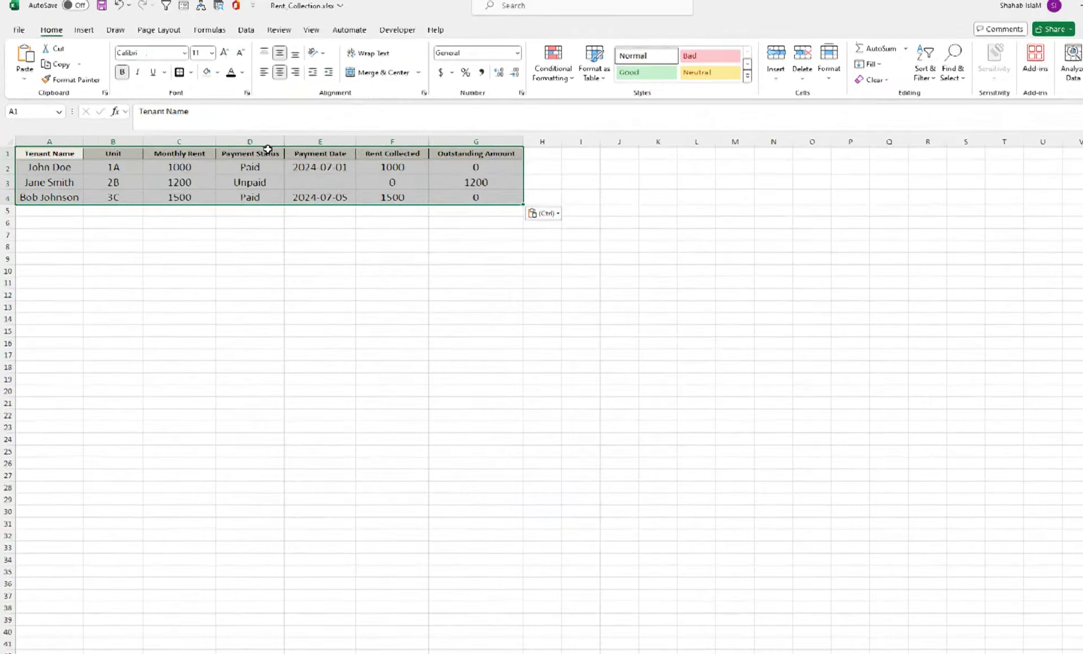
# Step: Clear the values in D2:G4 of the pasted table
pyautogui.scroll(5, 880, 520)
pyautogui.click(880, 520)
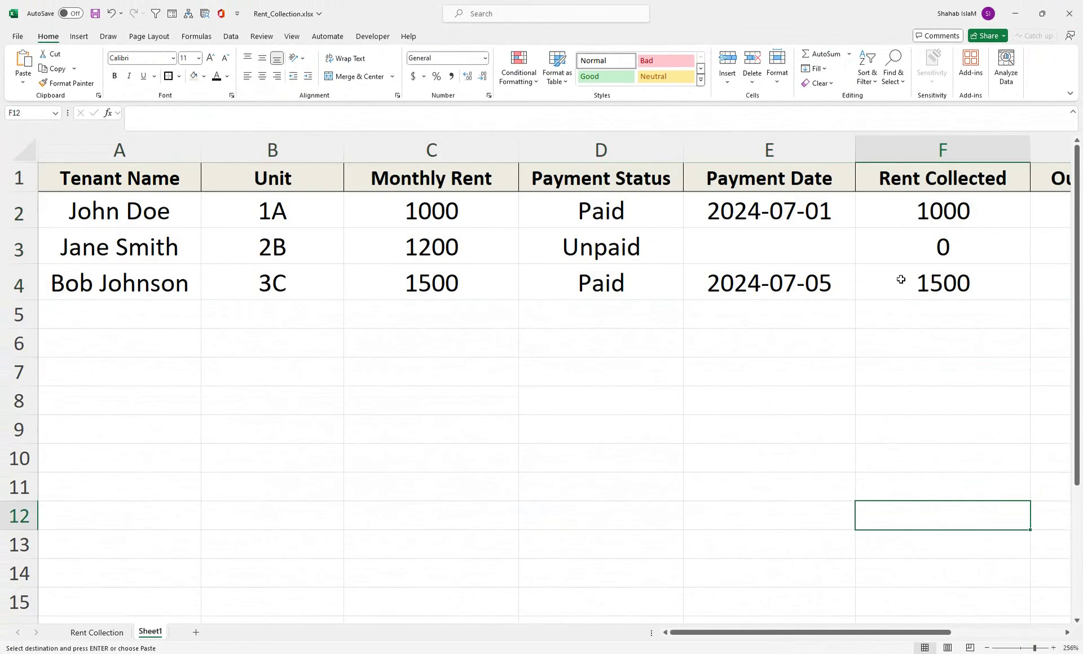
pyautogui.click(1026, 648)
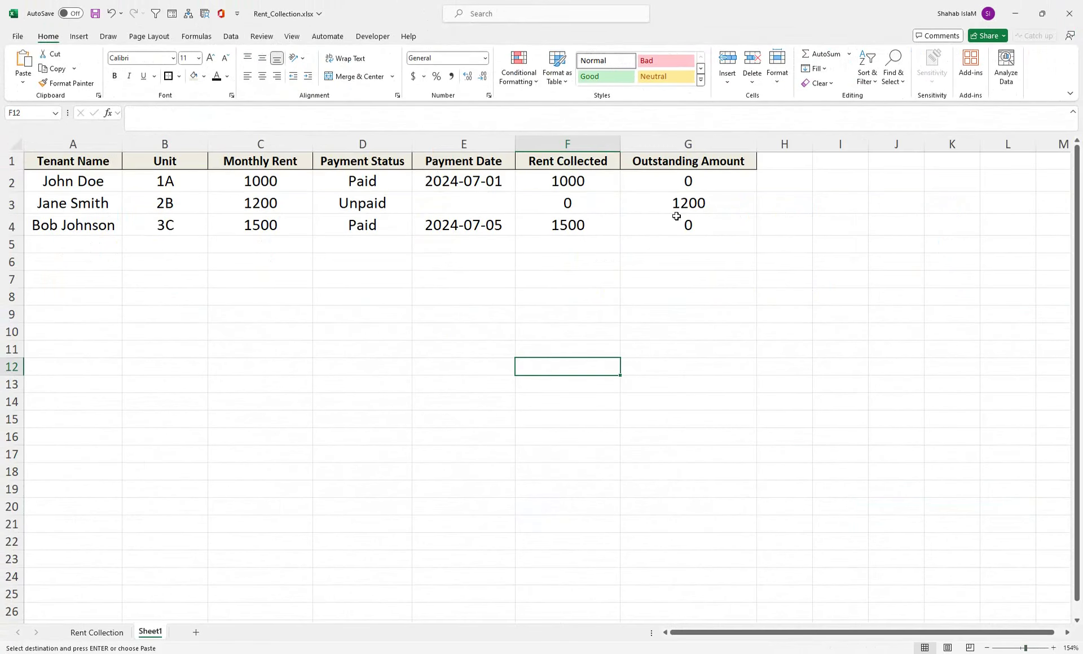
pyautogui.click(688, 180)
pyautogui.moveTo(688, 180); pyautogui.dragTo(362, 224)
pyautogui.press('Return')
pyautogui.press('Delete')
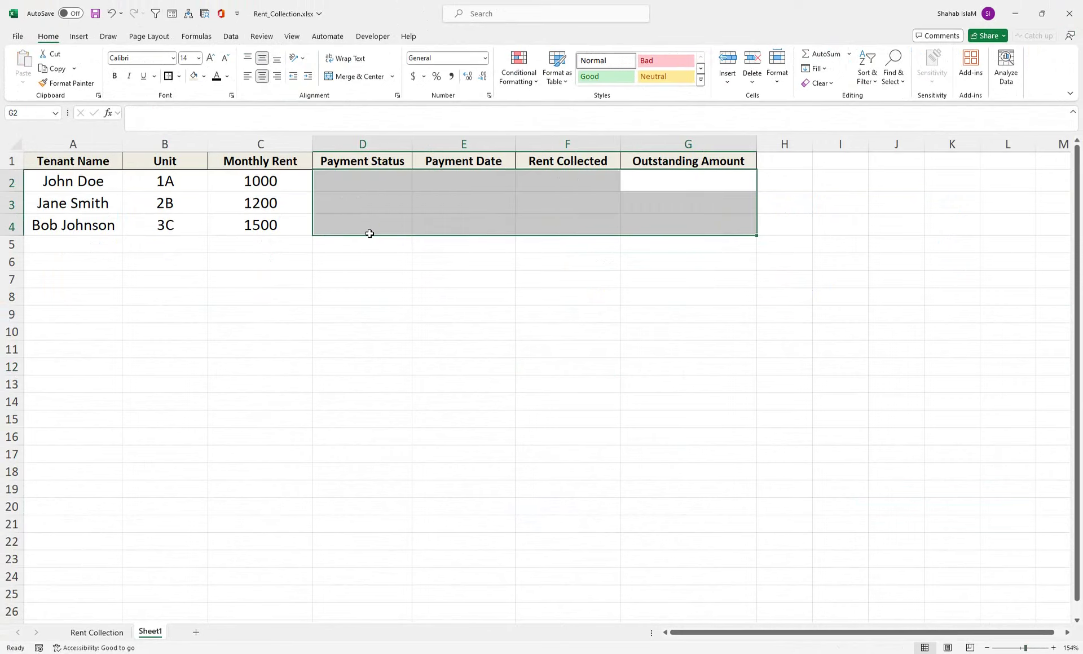
pyautogui.click(310, 250)
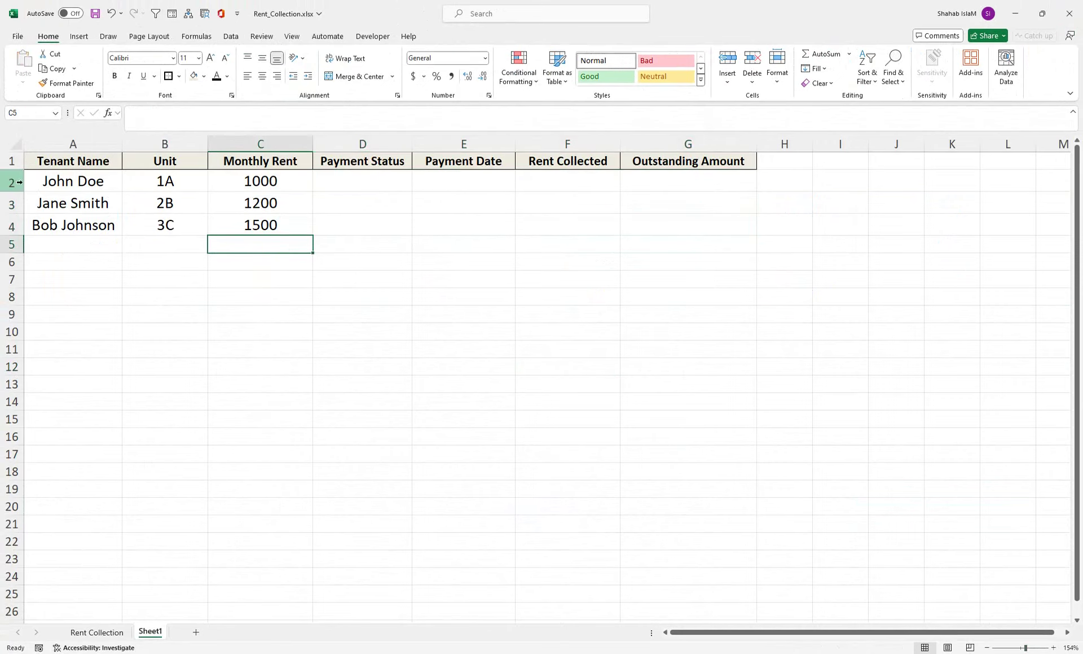
# Step: Make row 1 taller and enter Paid in J1 and Unpaid in J2
pyautogui.moveTo(12, 169); pyautogui.dragTo(11, 192)
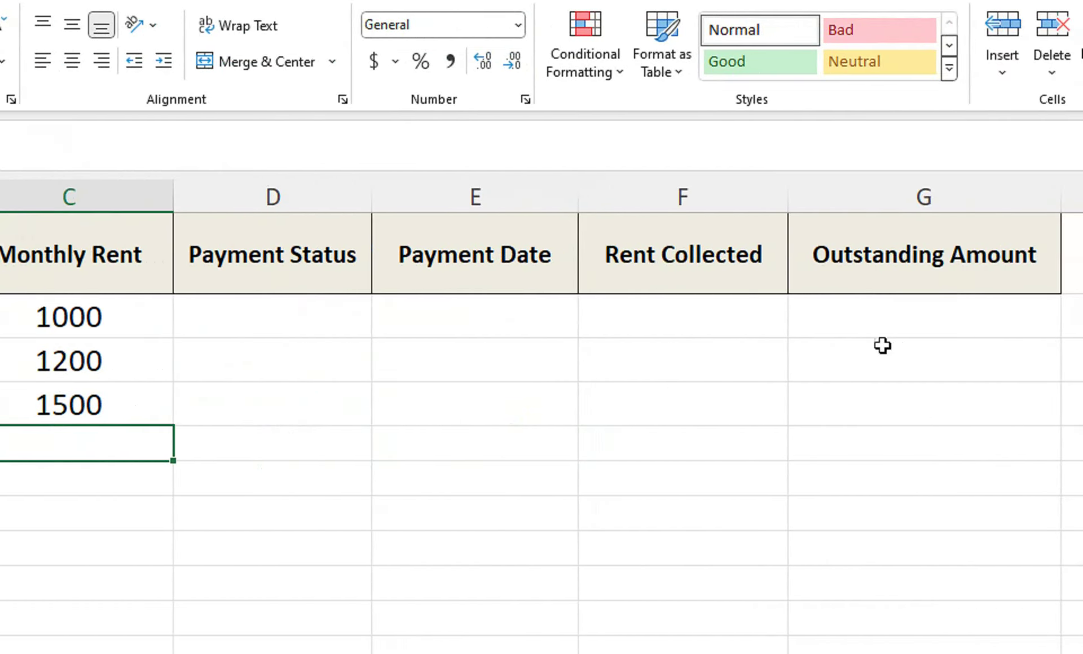
pyautogui.click(258, 311)
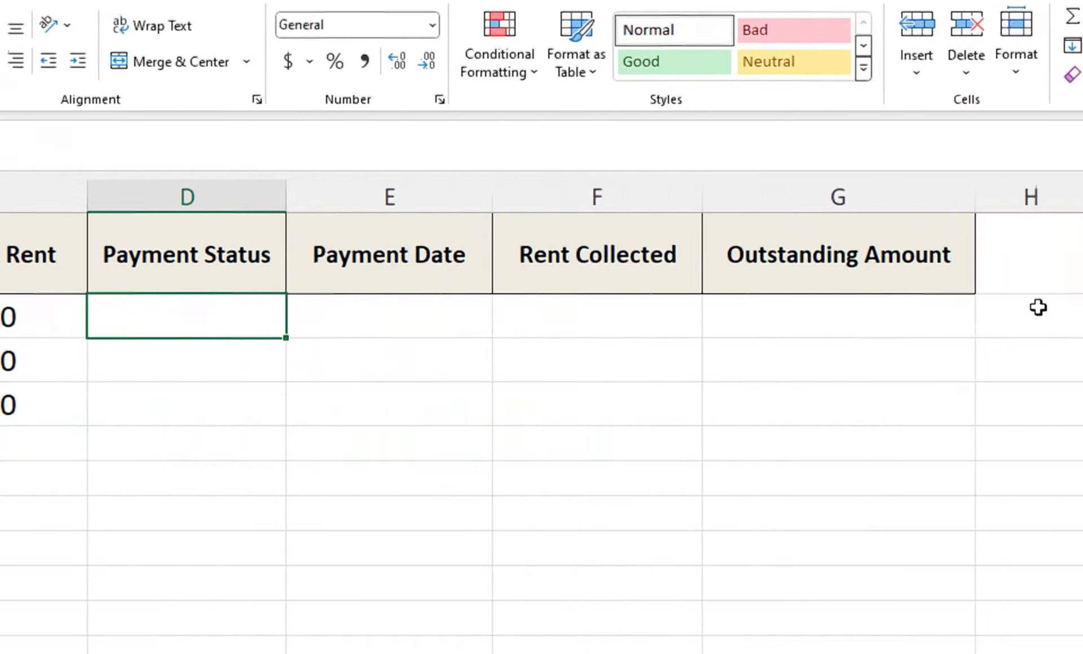
pyautogui.click(863, 269)
pyautogui.write('Pa')
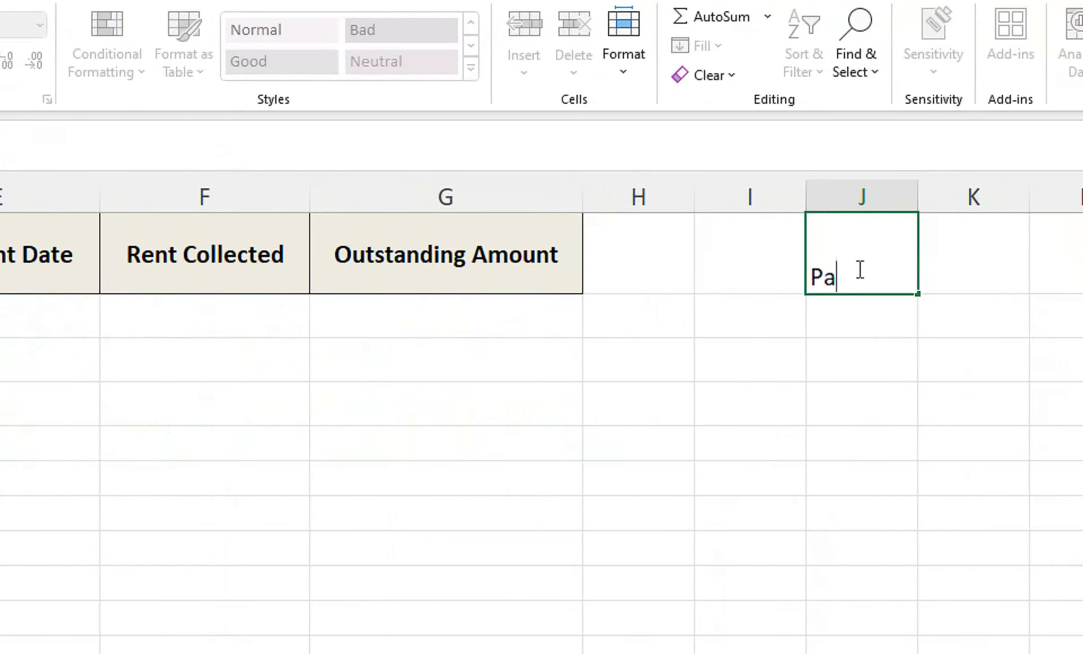
pyautogui.write('id')
pyautogui.press('Return')
pyautogui.write('Un')
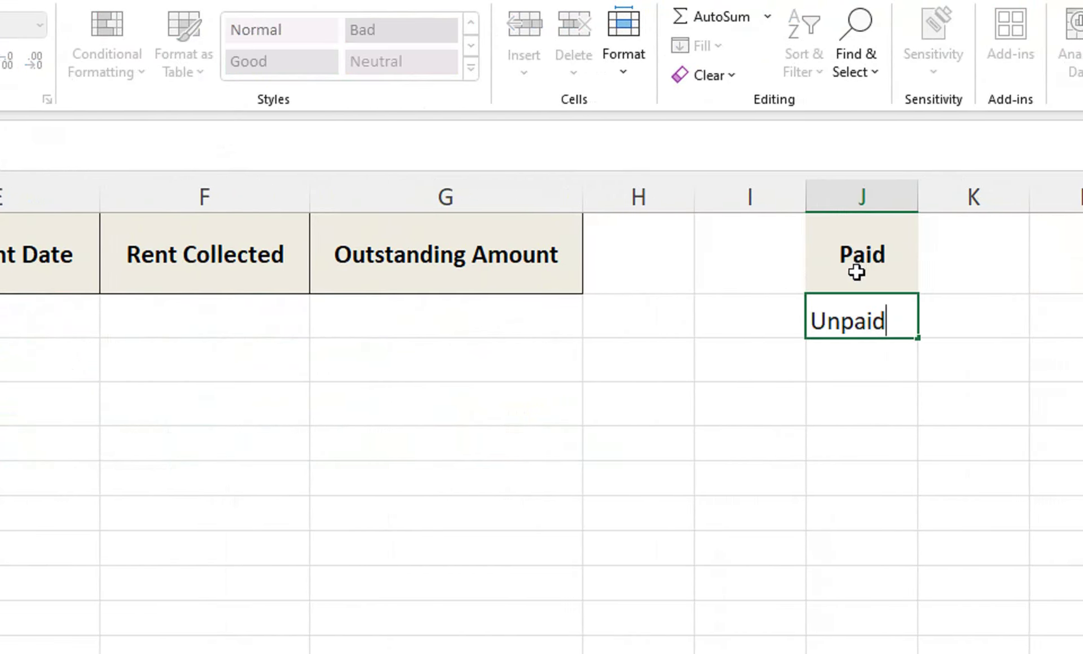
pyautogui.press('Return')
# Step: Add a List data validation with source $J$1:$J$2 to Payment Status cells D2:D15
pyautogui.moveTo(174, 322)
pyautogui.mouseDown()
pyautogui.moveTo(224, 527)
pyautogui.moveTo(239, 488)
pyautogui.mouseUp()
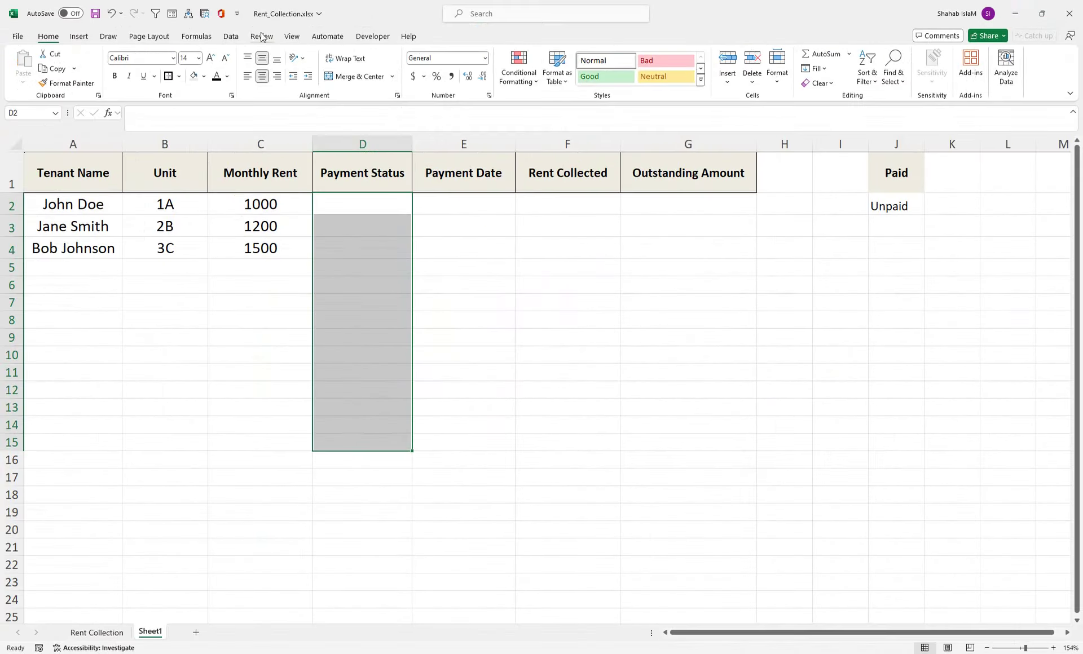
pyautogui.click(232, 38)
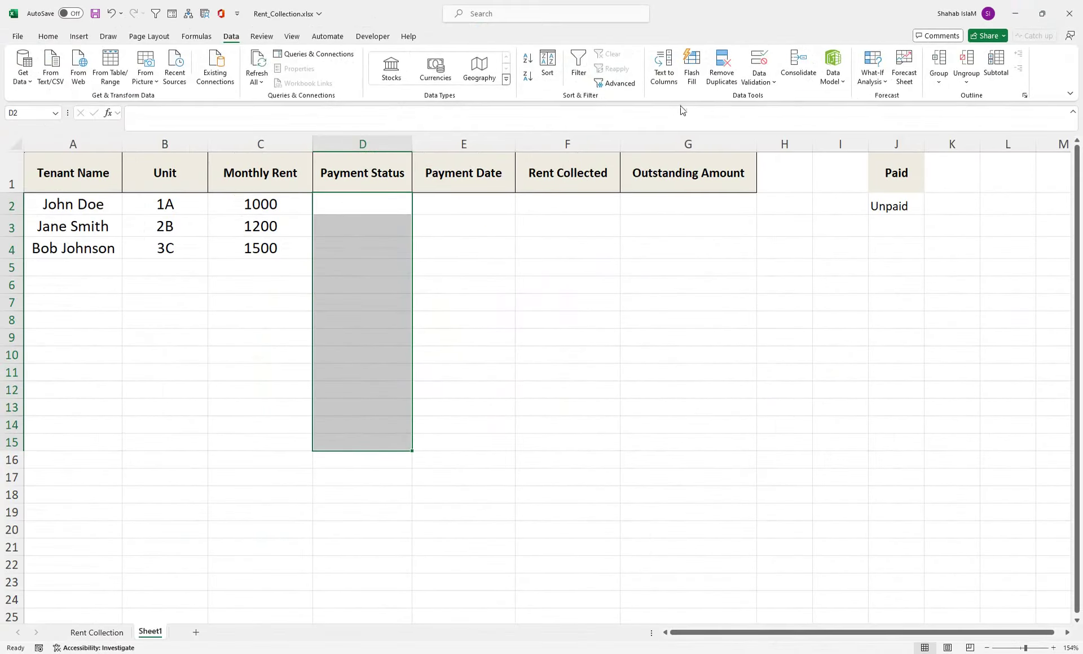
pyautogui.click(759, 68)
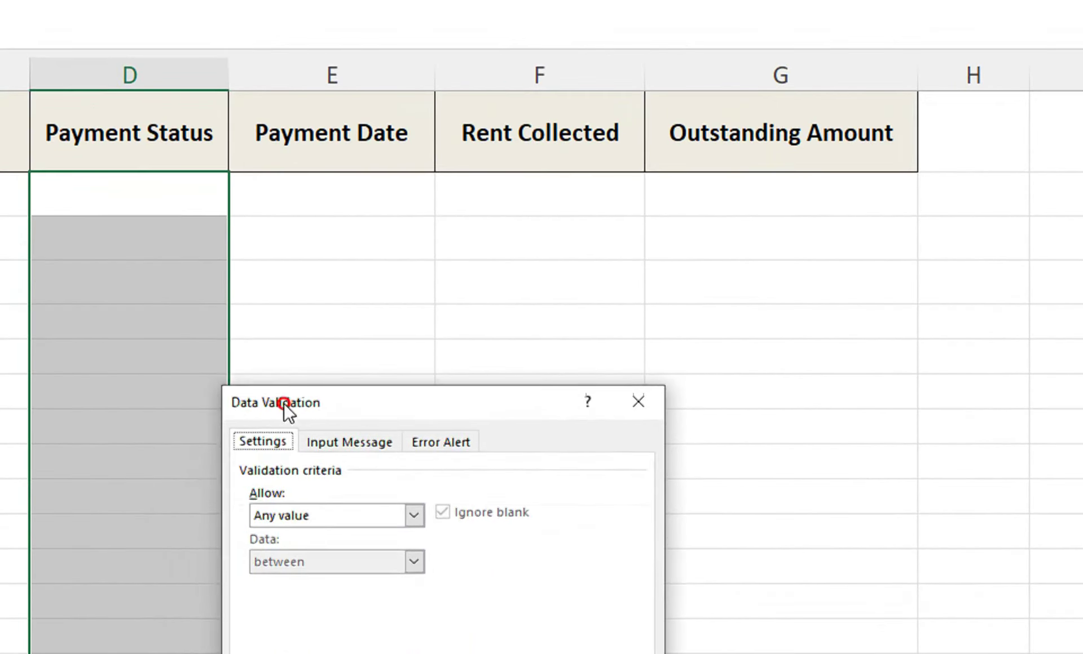
pyautogui.moveTo(283, 404); pyautogui.dragTo(316, 288)
pyautogui.click(328, 401)
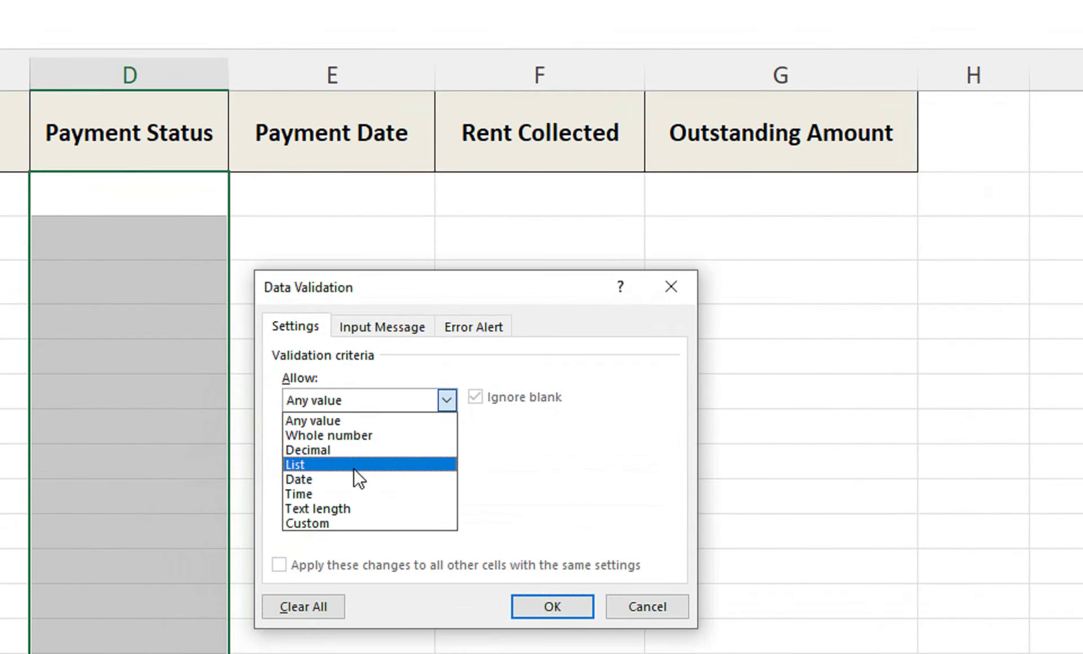
pyautogui.click(354, 468)
pyautogui.click(321, 488)
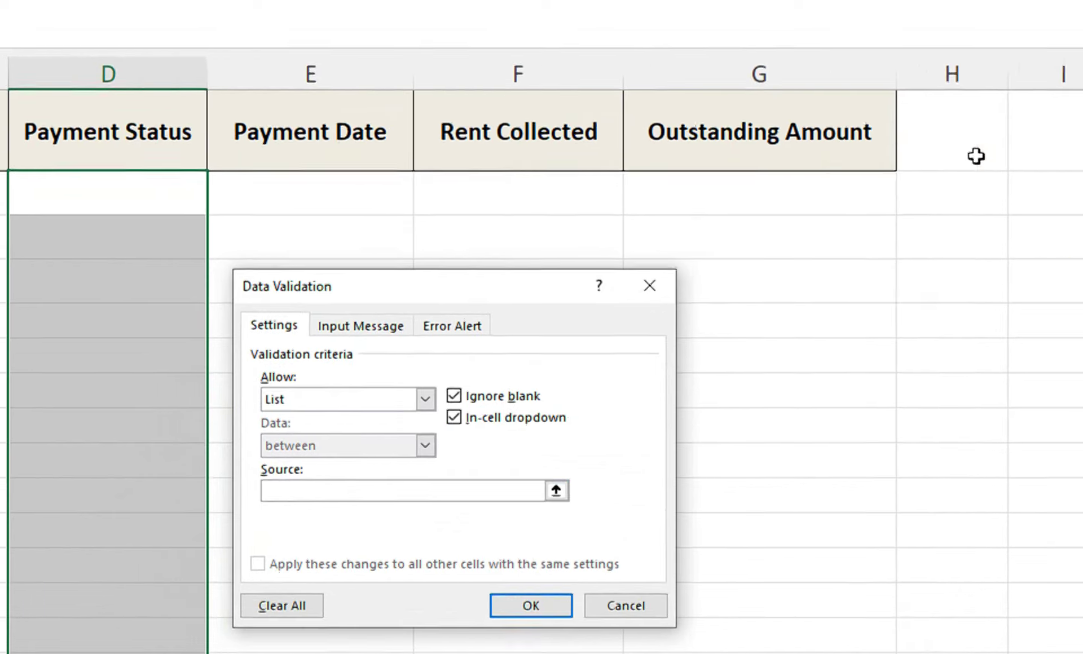
pyautogui.moveTo(860, 163); pyautogui.dragTo(857, 203)
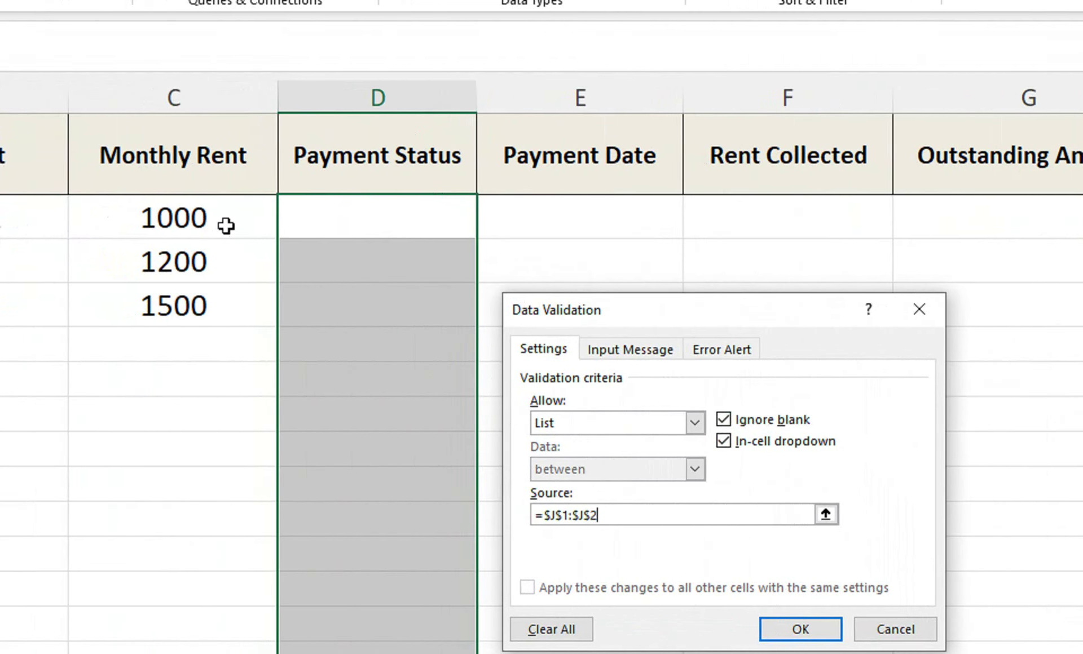
pyautogui.moveTo(526, 310); pyautogui.dragTo(566, 234)
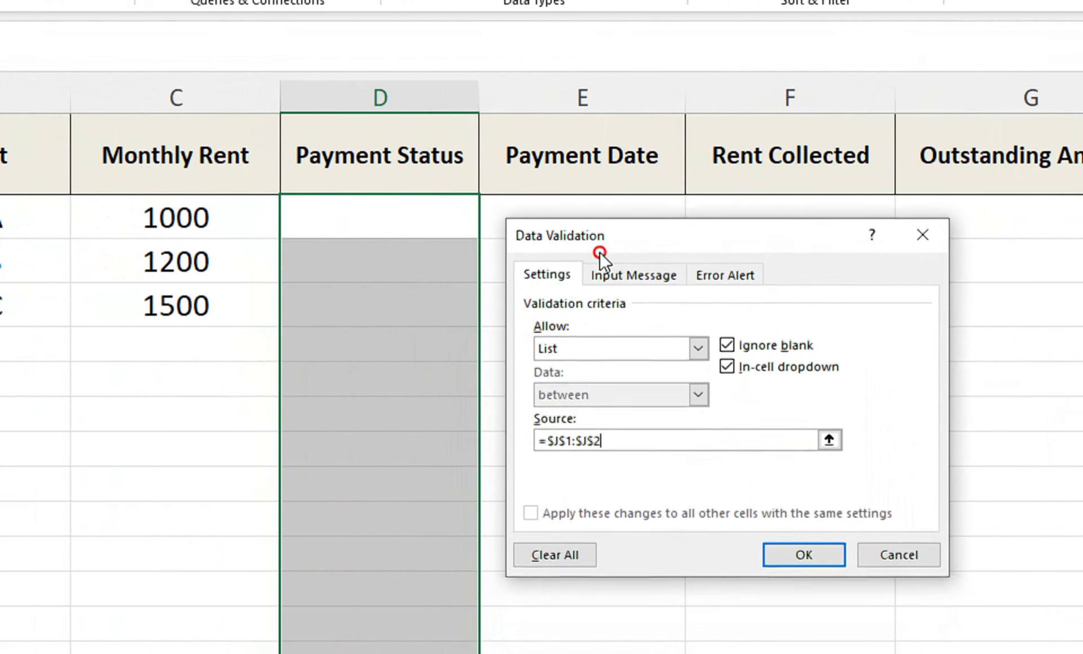
pyautogui.click(774, 520)
# Step: Choose Unpaid for all three tenants and fill Unpaid down the Payment Status column
pyautogui.click(488, 180)
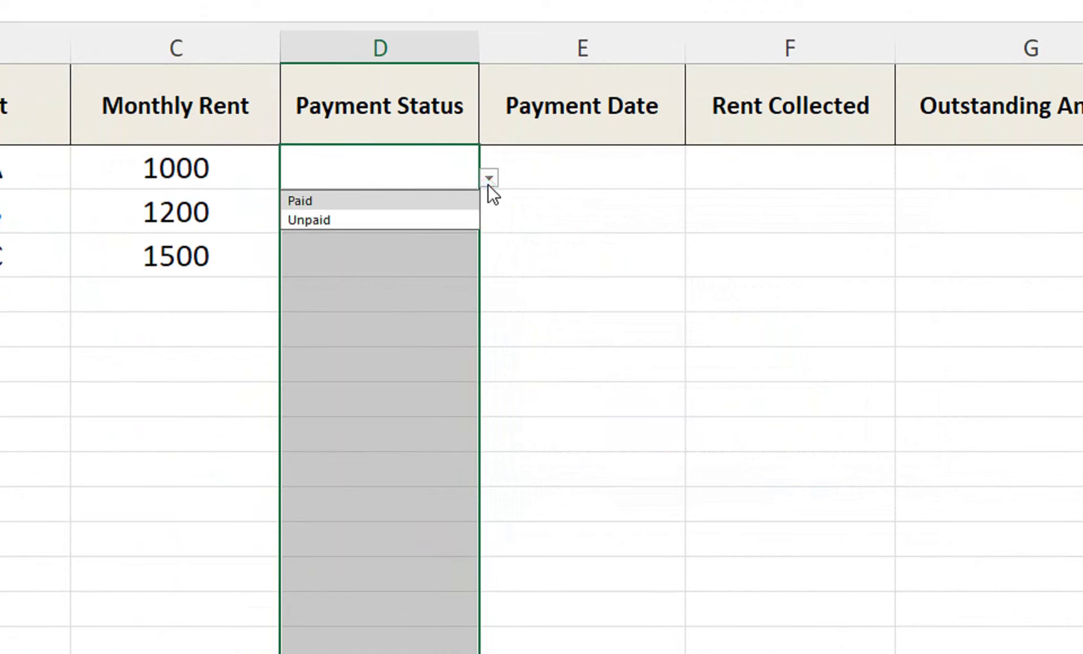
pyautogui.click(458, 220)
pyautogui.click(455, 215)
pyautogui.click(488, 221)
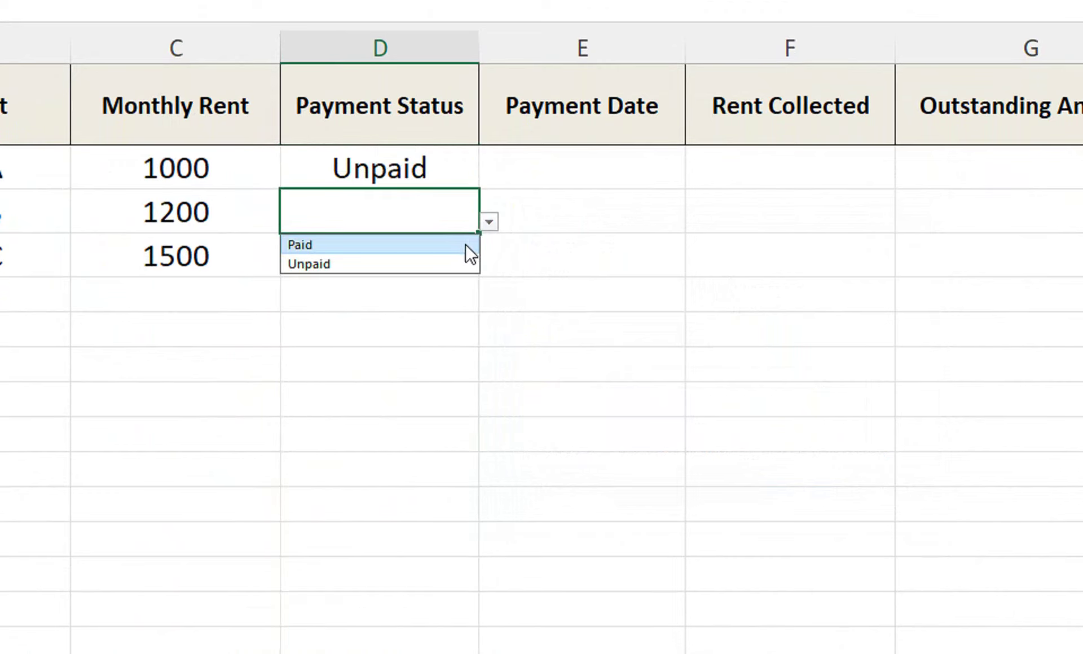
pyautogui.click(465, 265)
pyautogui.click(467, 265)
pyautogui.click(489, 265)
pyautogui.click(454, 303)
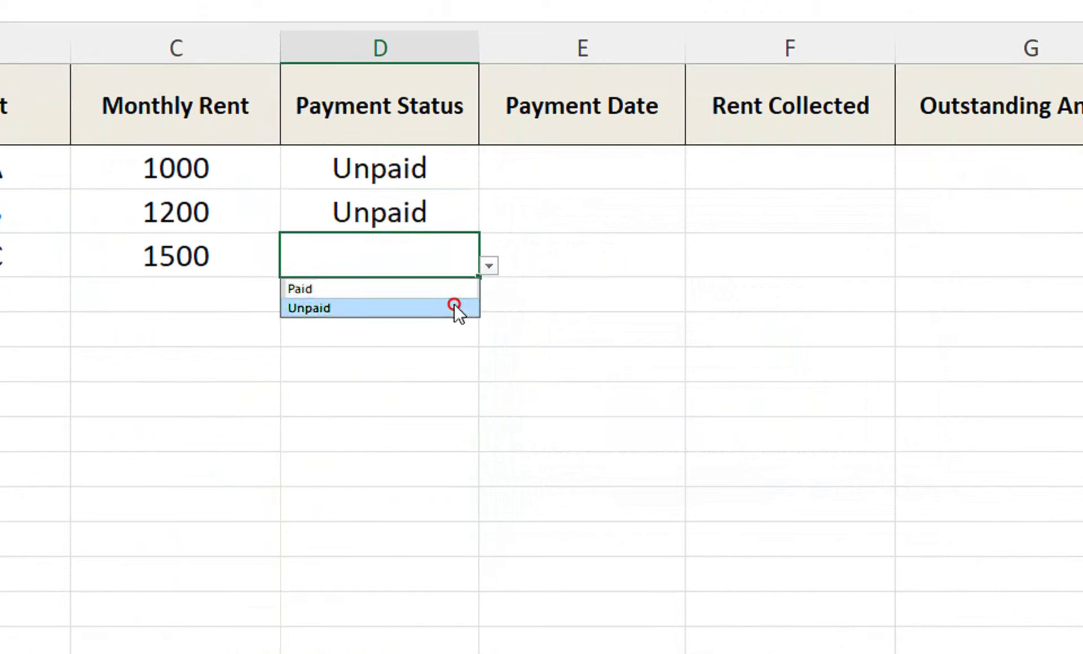
pyautogui.click(506, 181)
pyautogui.click(468, 181)
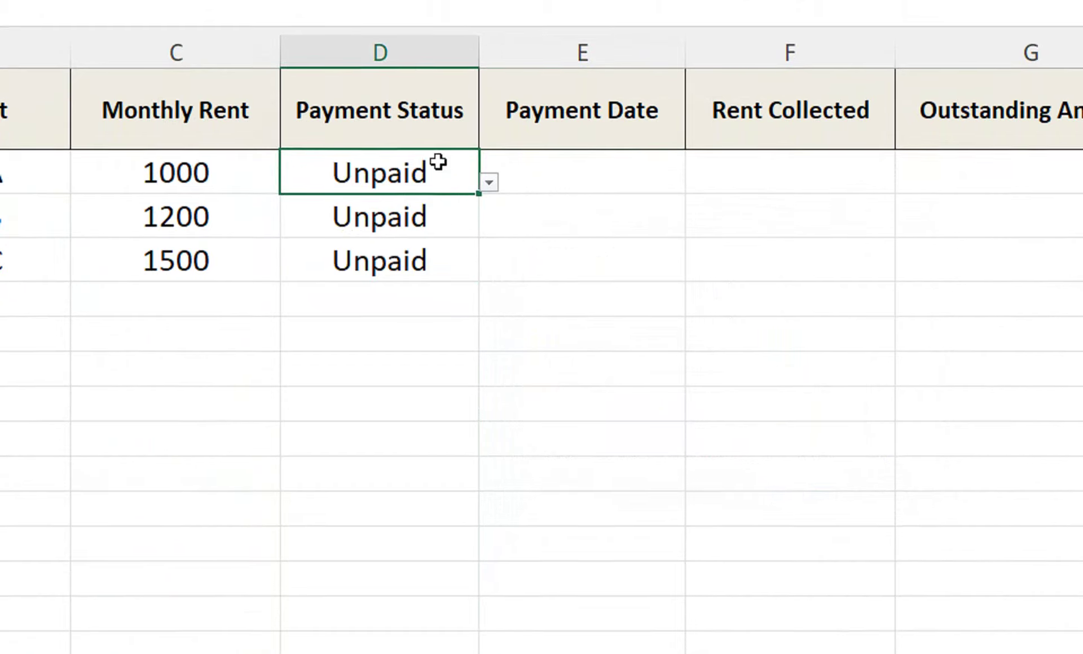
pyautogui.moveTo(438, 162)
pyautogui.mouseDown()
pyautogui.moveTo(461, 262)
pyautogui.moveTo(558, 522)
pyautogui.mouseUp()
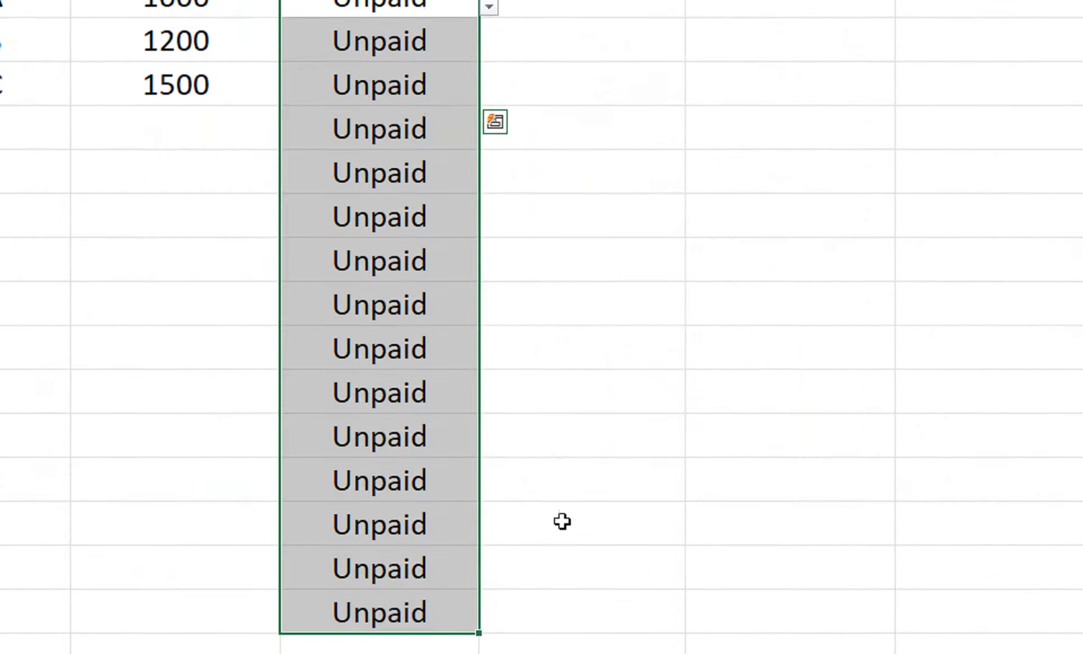
# Step: Enter 1-Jan-24 as the first tenant's Payment Date
pyautogui.click(414, 366)
pyautogui.click(512, 185)
pyautogui.write('1-')
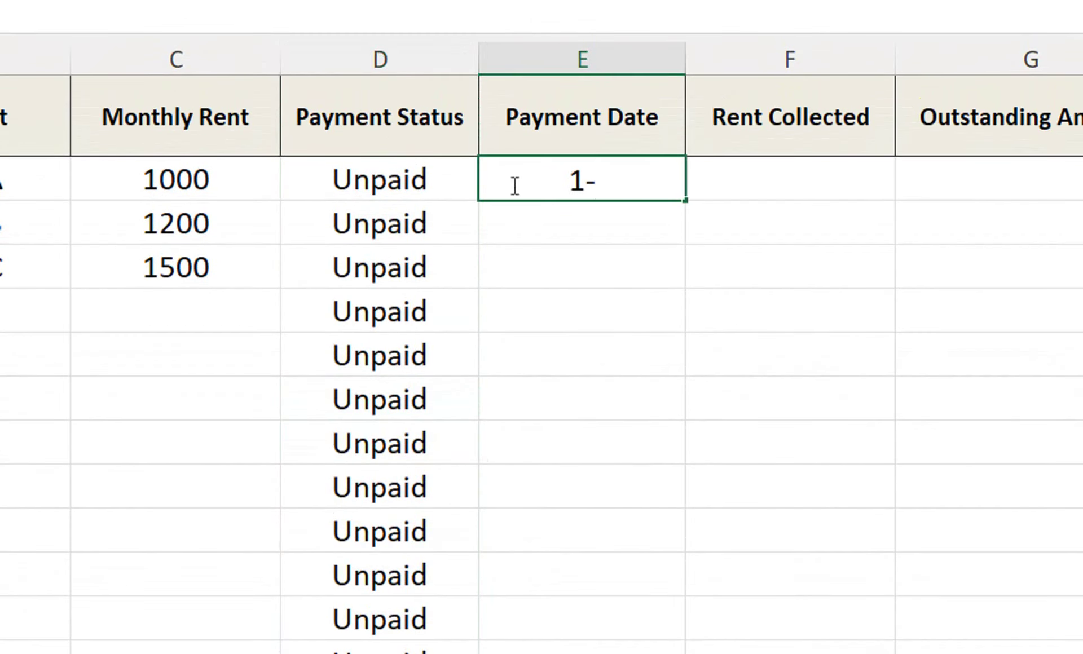
pyautogui.write('jan-')
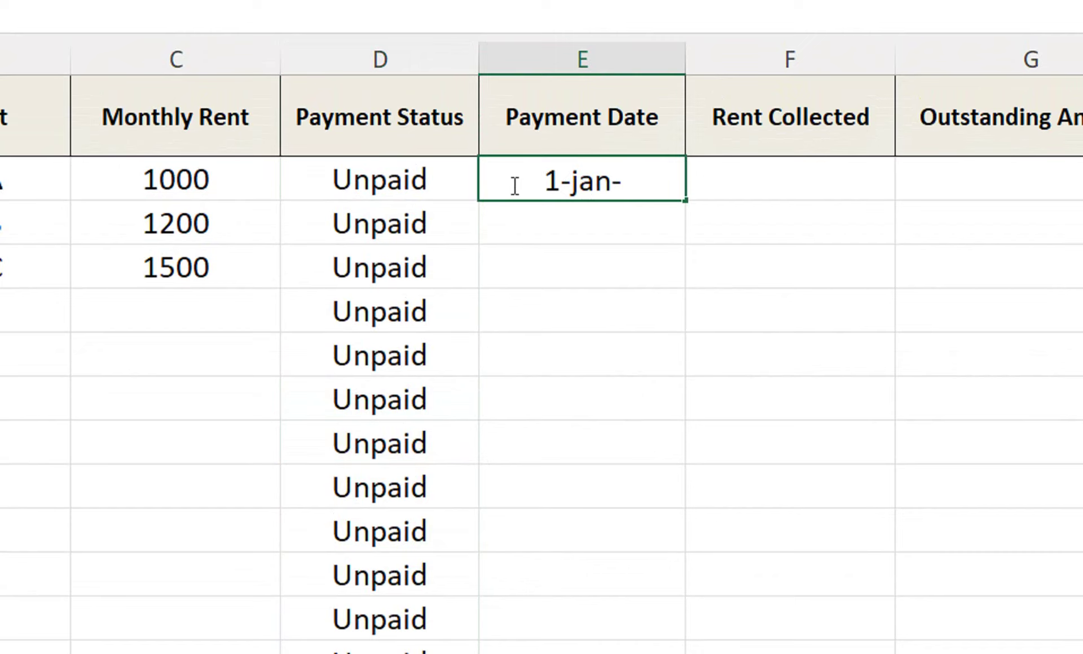
pyautogui.write('24')
pyautogui.press('Return')
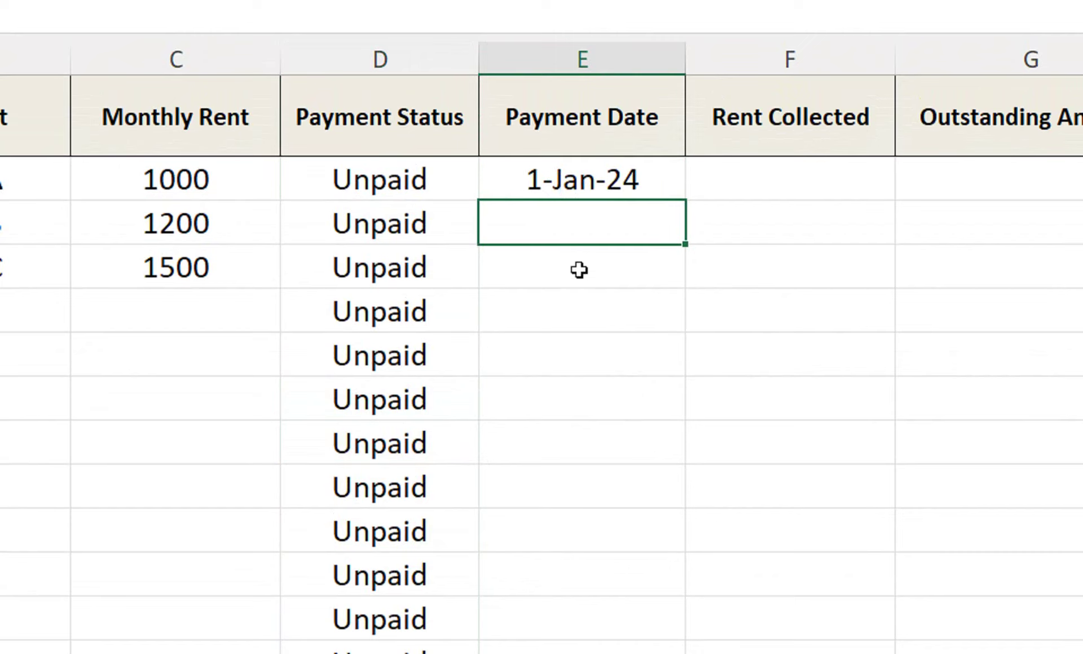
# Step: Enter =IF(D2="Paid",C2,0) in Rent Collected cell F2
pyautogui.click(795, 190)
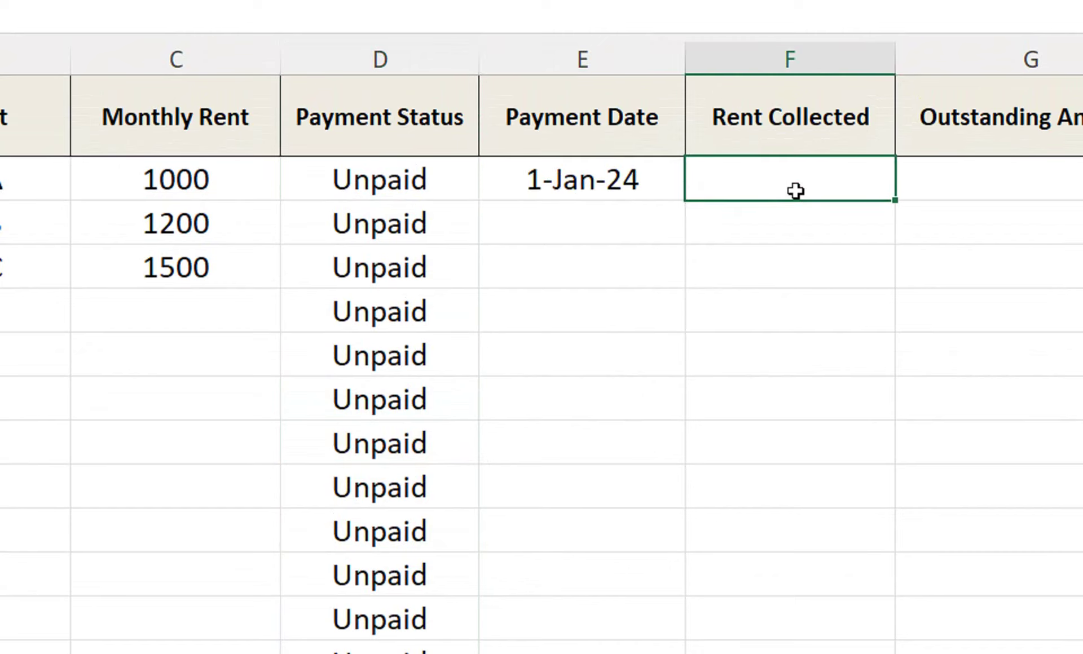
pyautogui.write('=i')
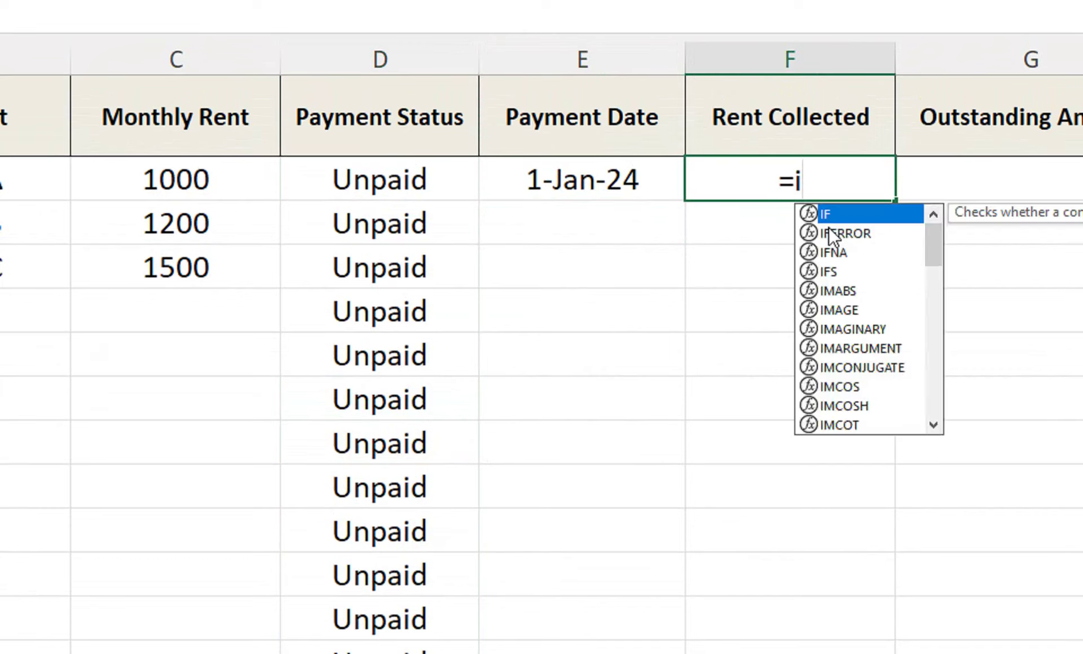
pyautogui.write('f')
pyautogui.press('Tab')
pyautogui.write('q')
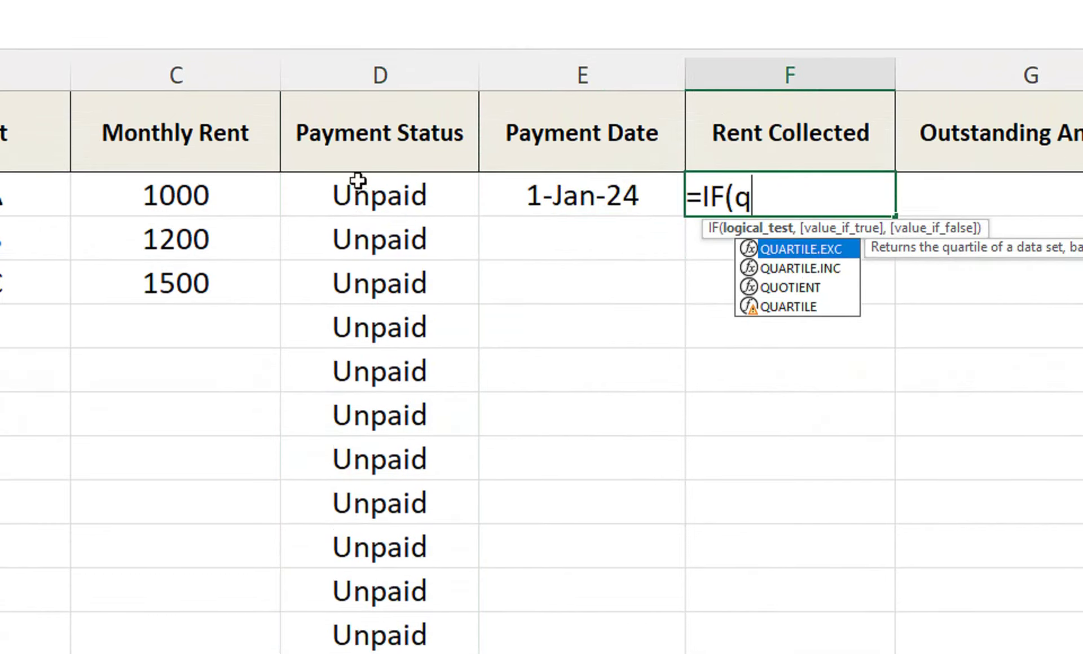
pyautogui.click(363, 195)
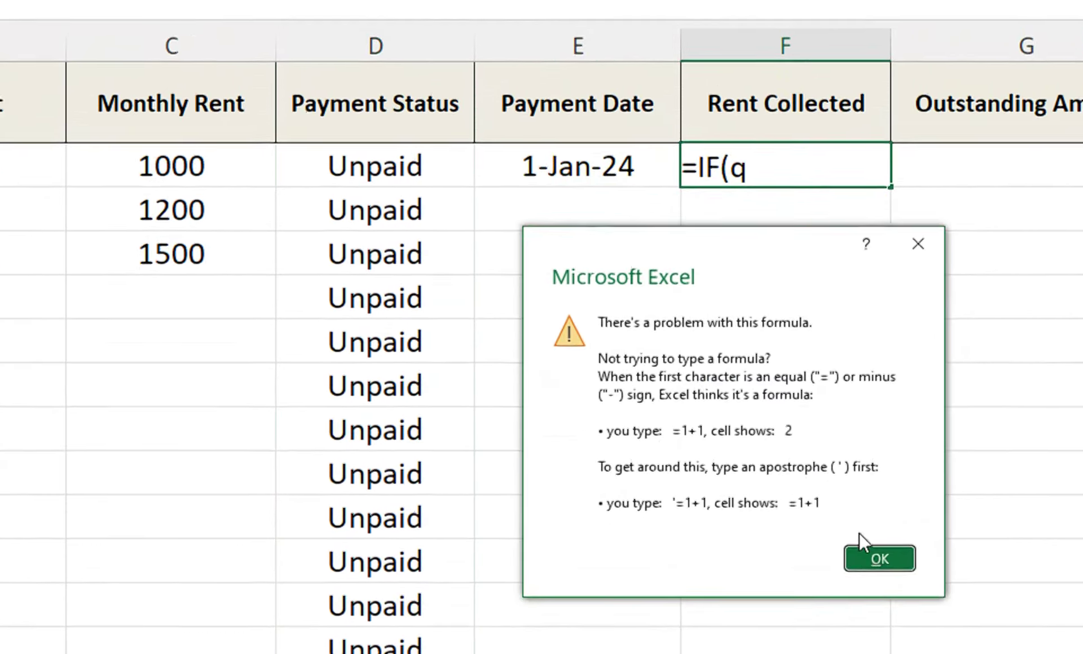
pyautogui.click(884, 588)
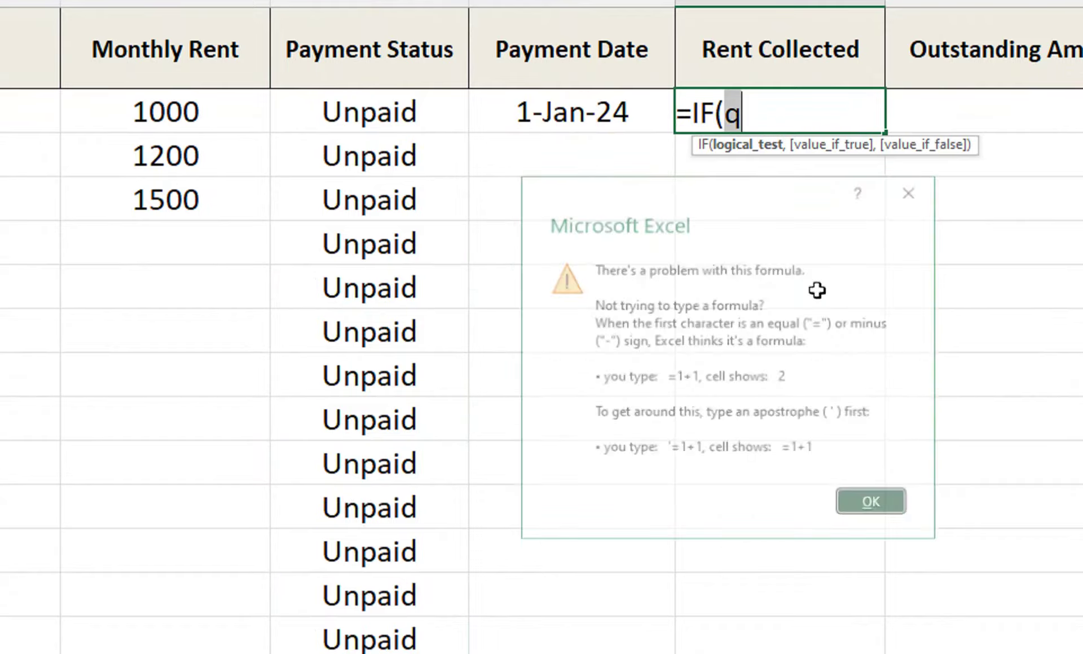
pyautogui.click(370, 170)
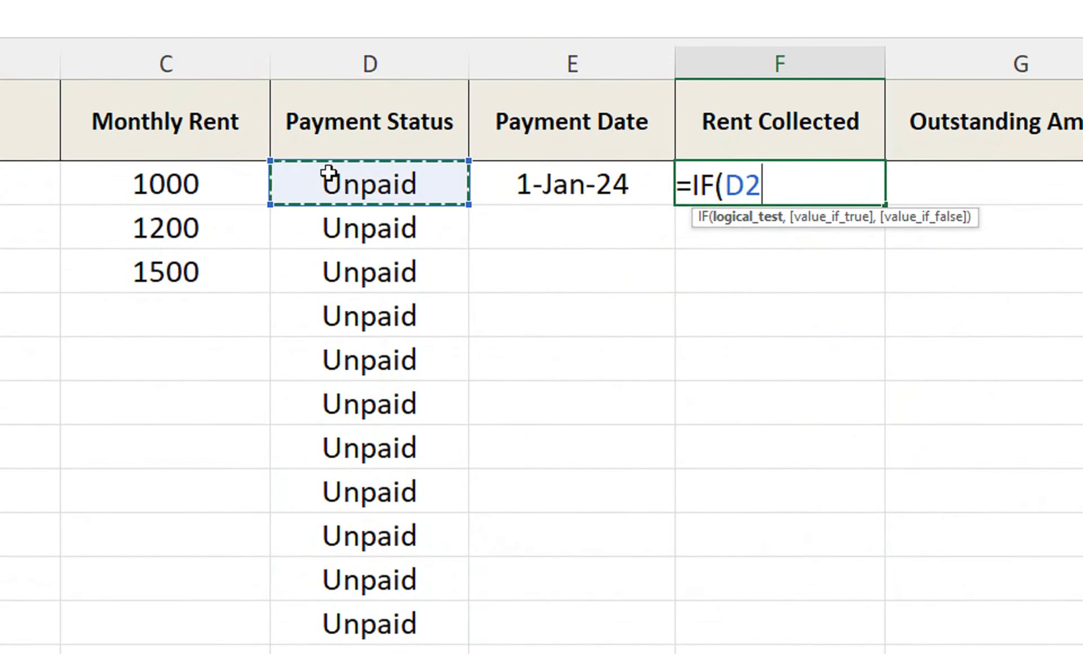
pyautogui.write('="Paid')
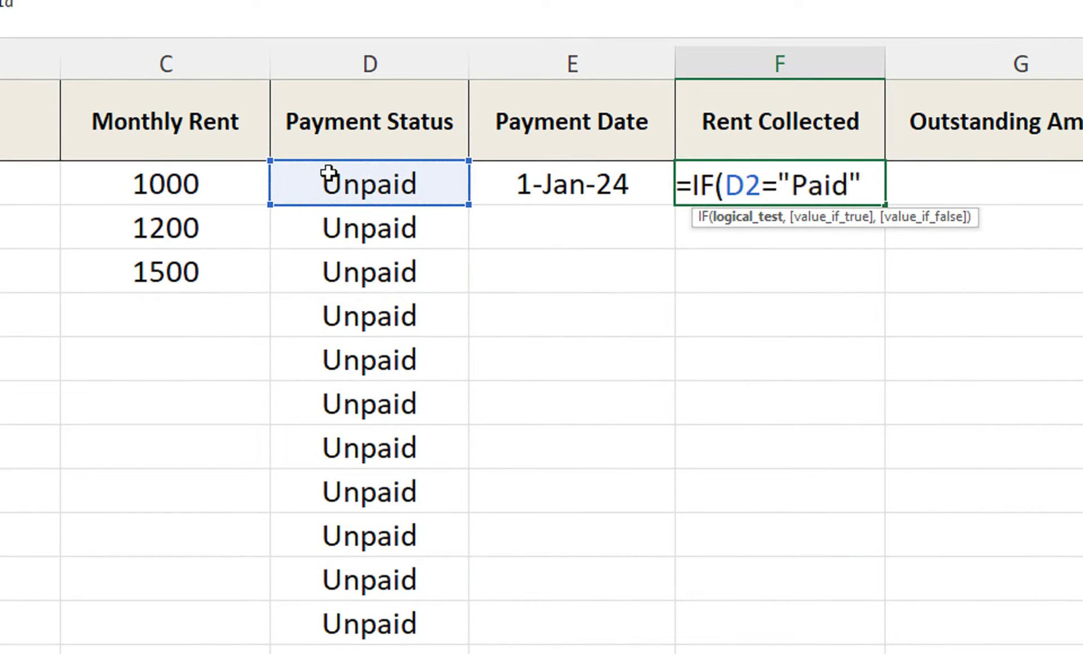
pyautogui.write(',')
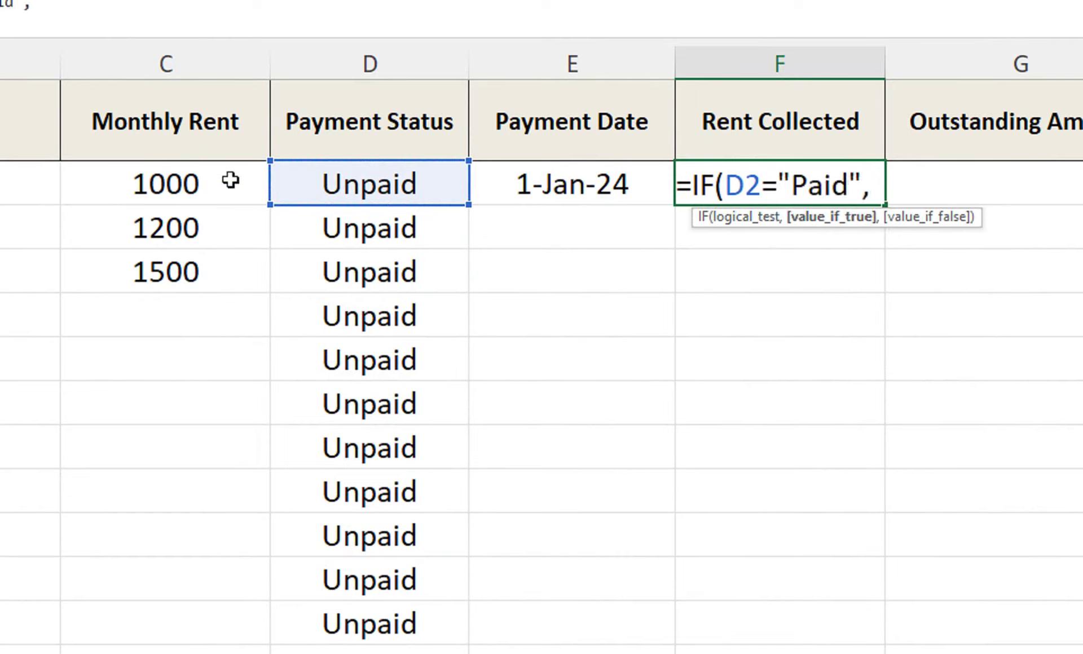
pyautogui.click(230, 181)
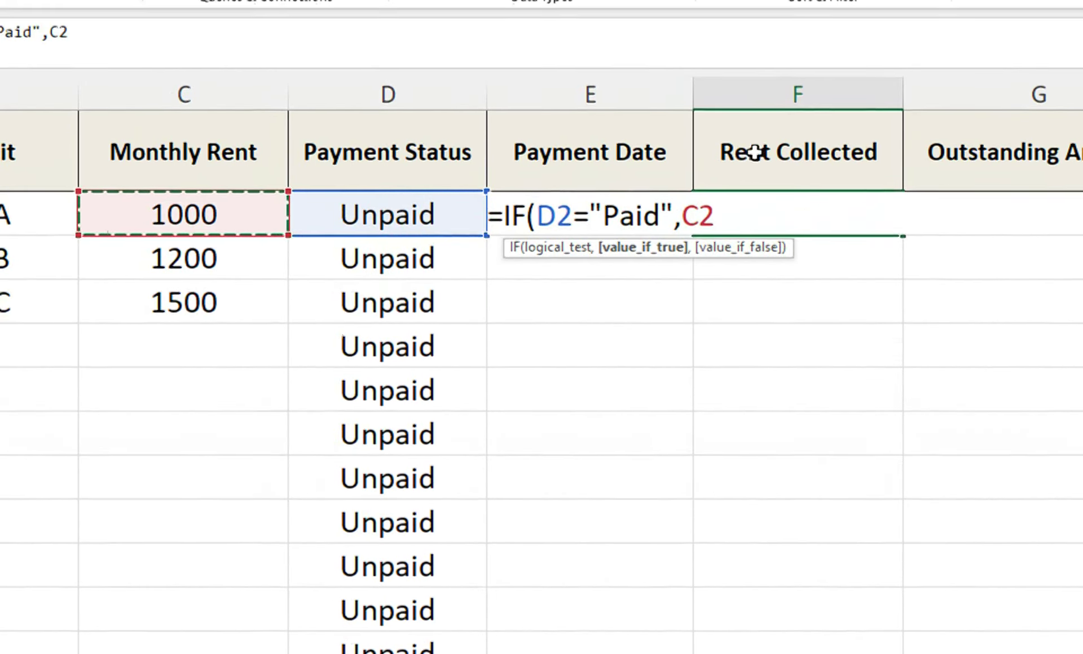
pyautogui.write(',0')
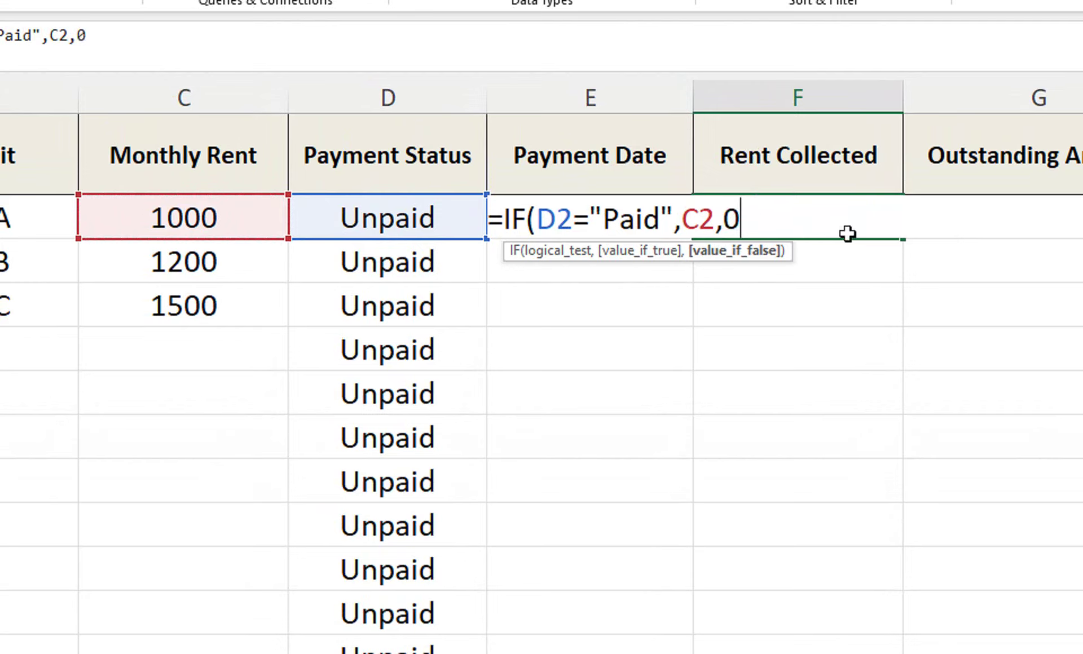
pyautogui.write(')')
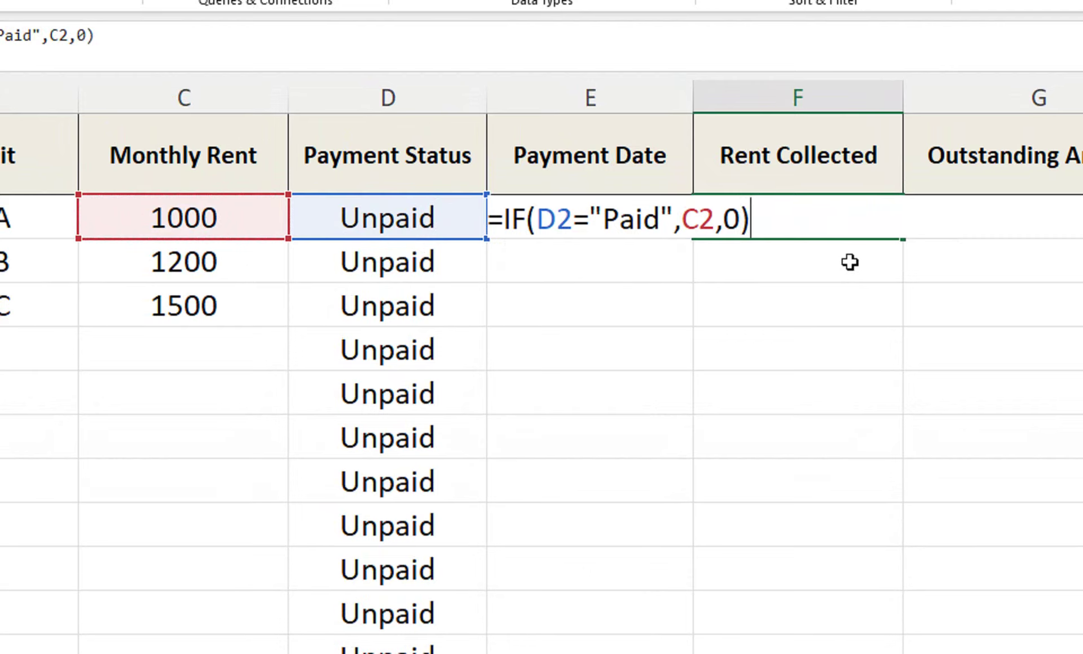
pyautogui.press('Return')
# Step: Fill the F2 formula down the Rent Collected column
pyautogui.click(856, 201)
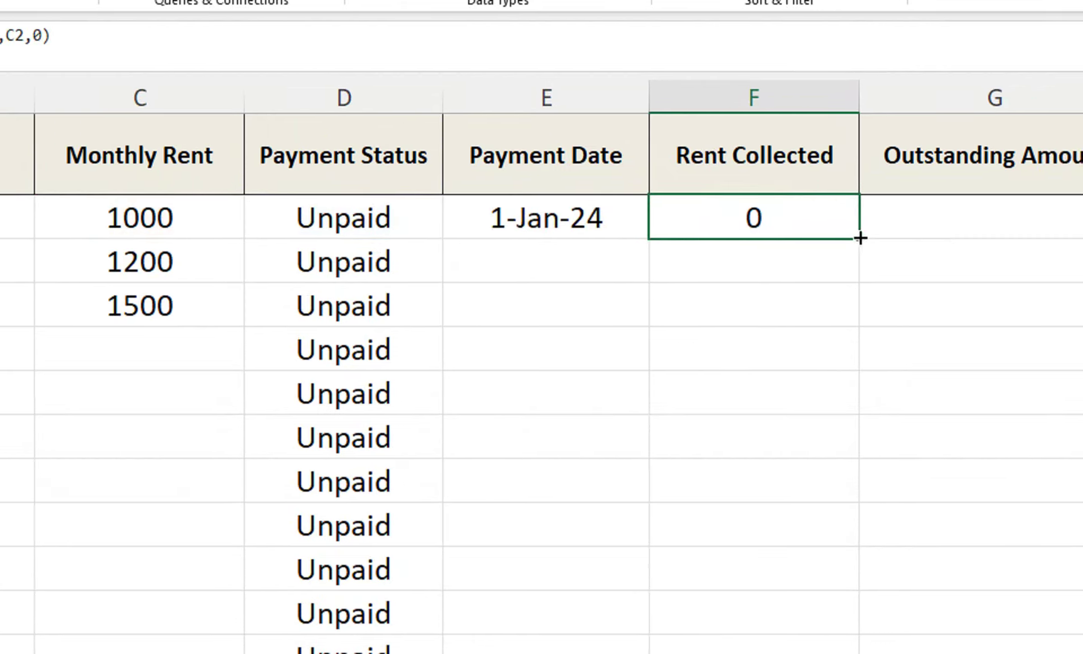
pyautogui.moveTo(871, 233); pyautogui.dragTo(880, 648)
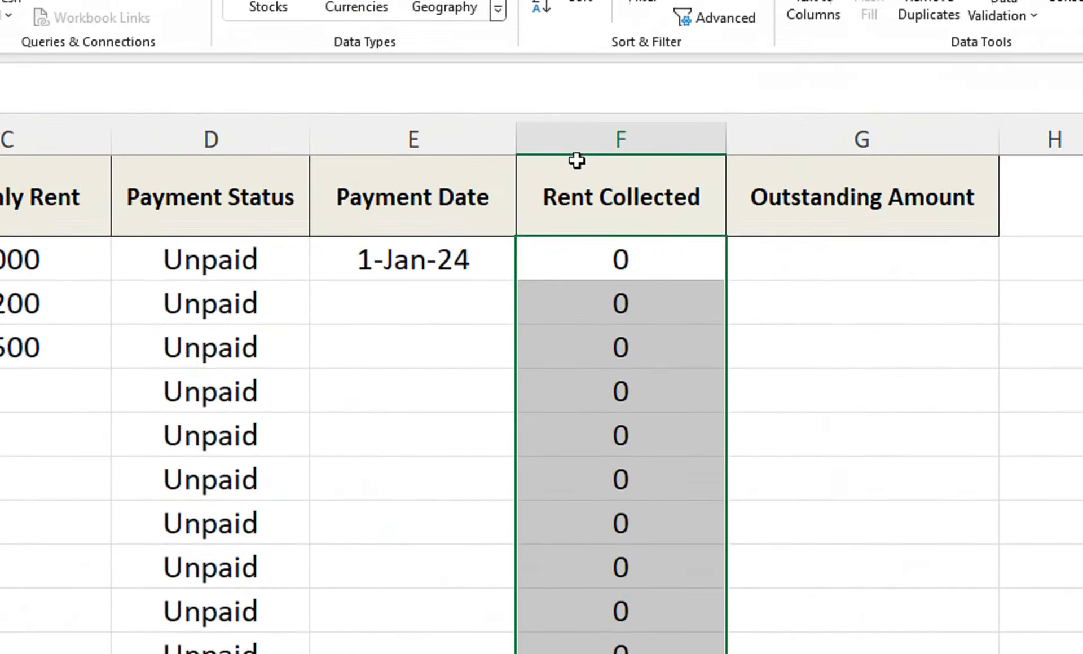
pyautogui.click(815, 269)
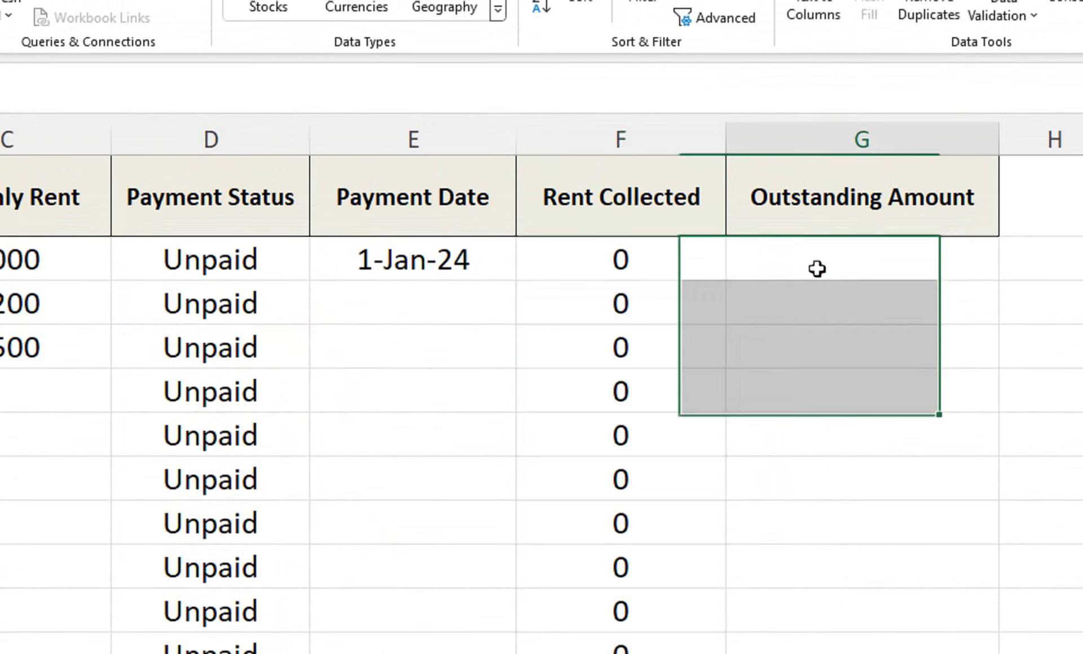
# Step: Enter =IF(D2="Unpaid",C2,0) in G2, which shows 1000 for the first tenant
pyautogui.write('=')
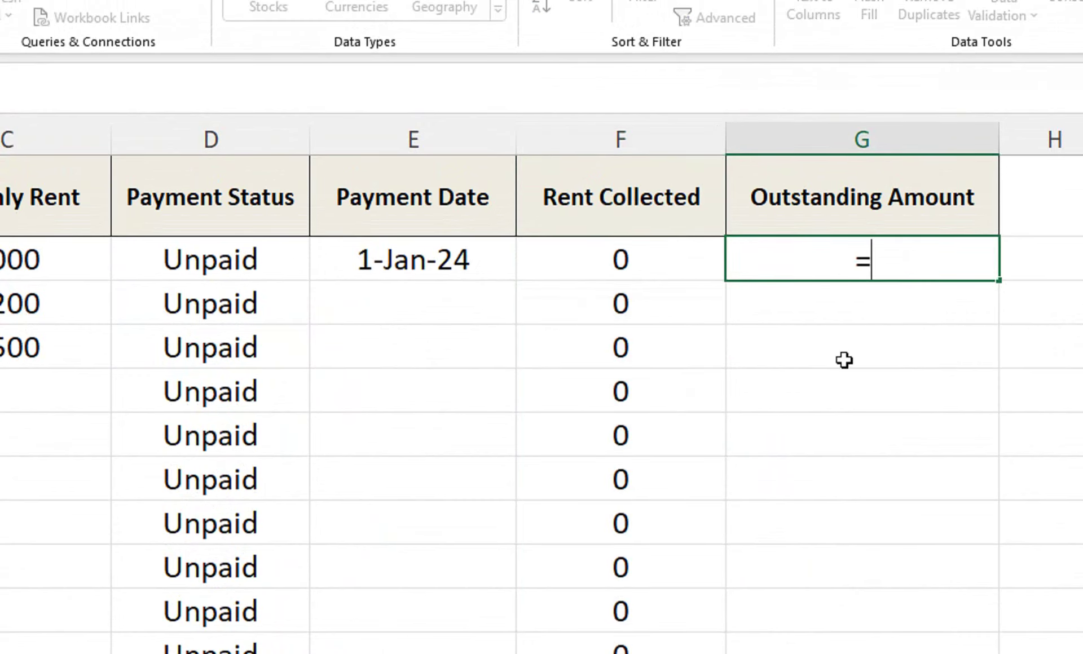
pyautogui.write('if')
pyautogui.press('Tab')
pyautogui.click(222, 260)
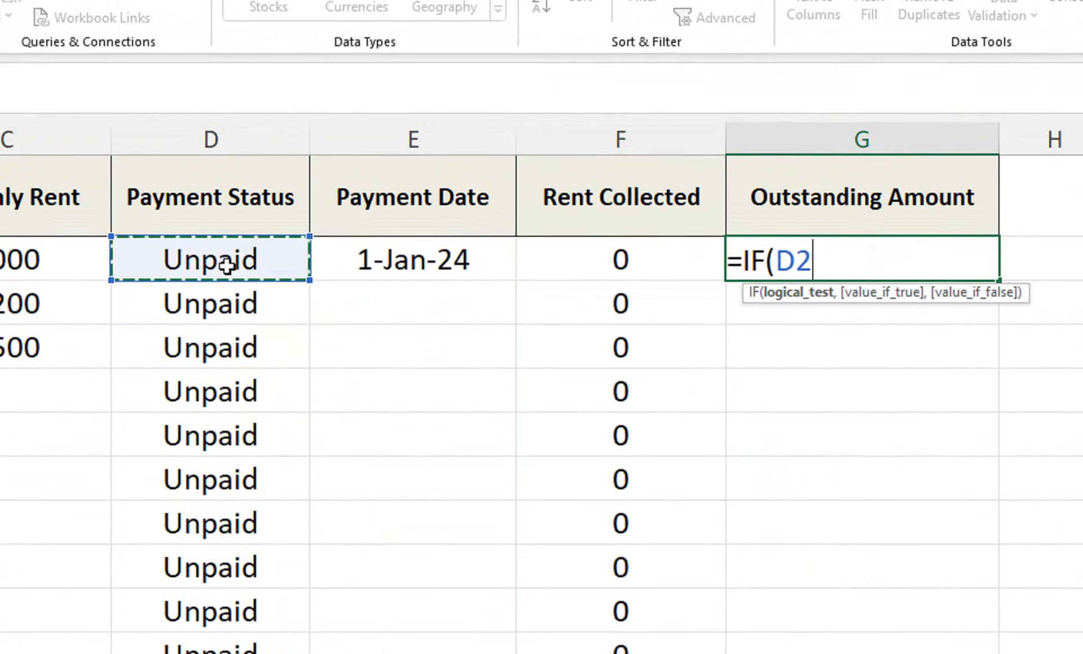
pyautogui.write('="Unpaid')
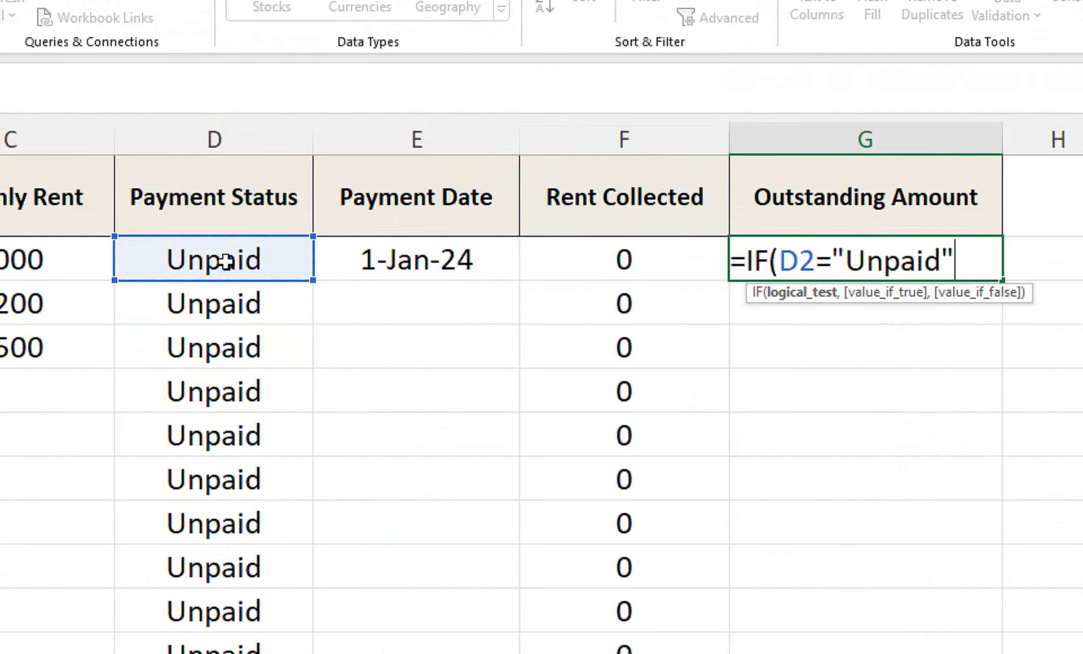
pyautogui.write(',')
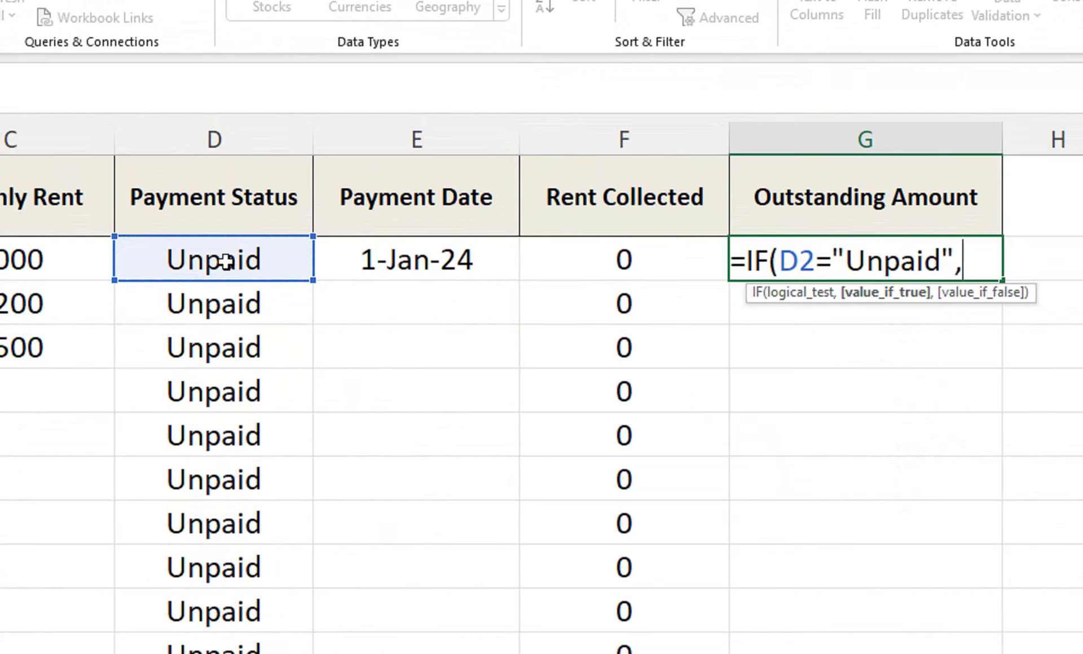
pyautogui.click(244, 254)
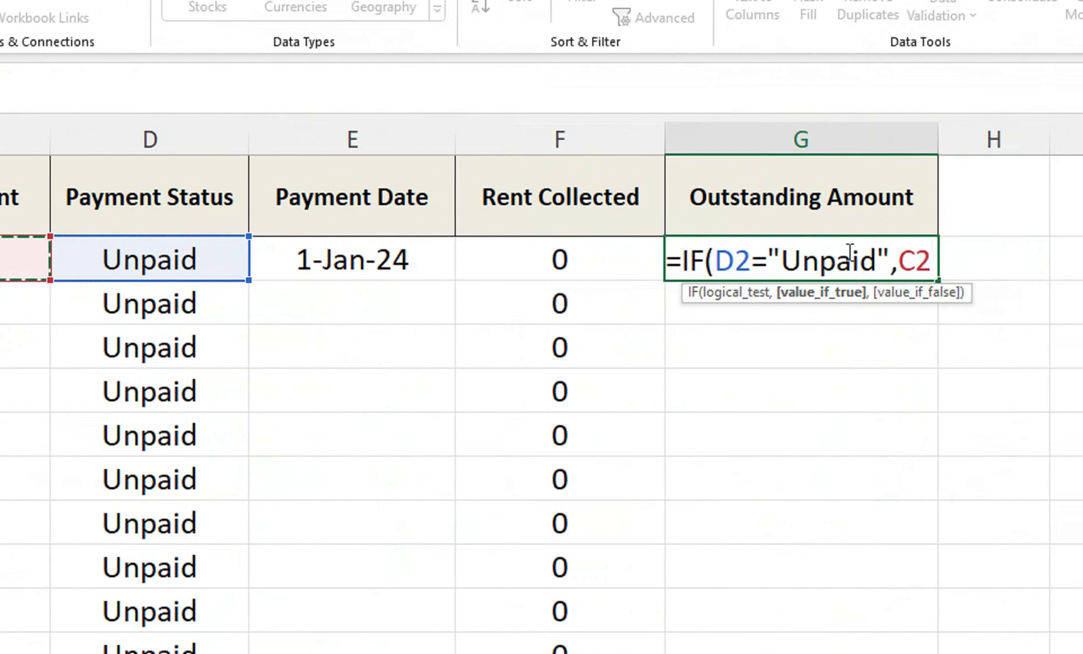
pyautogui.write(',0')
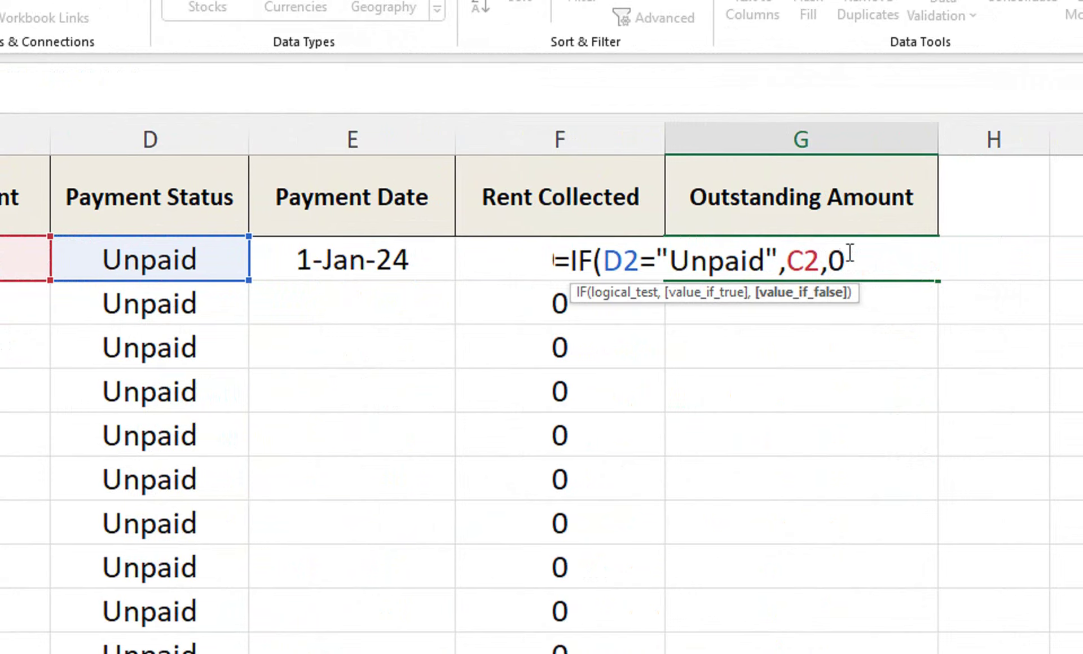
pyautogui.write(')')
pyautogui.press('Return')
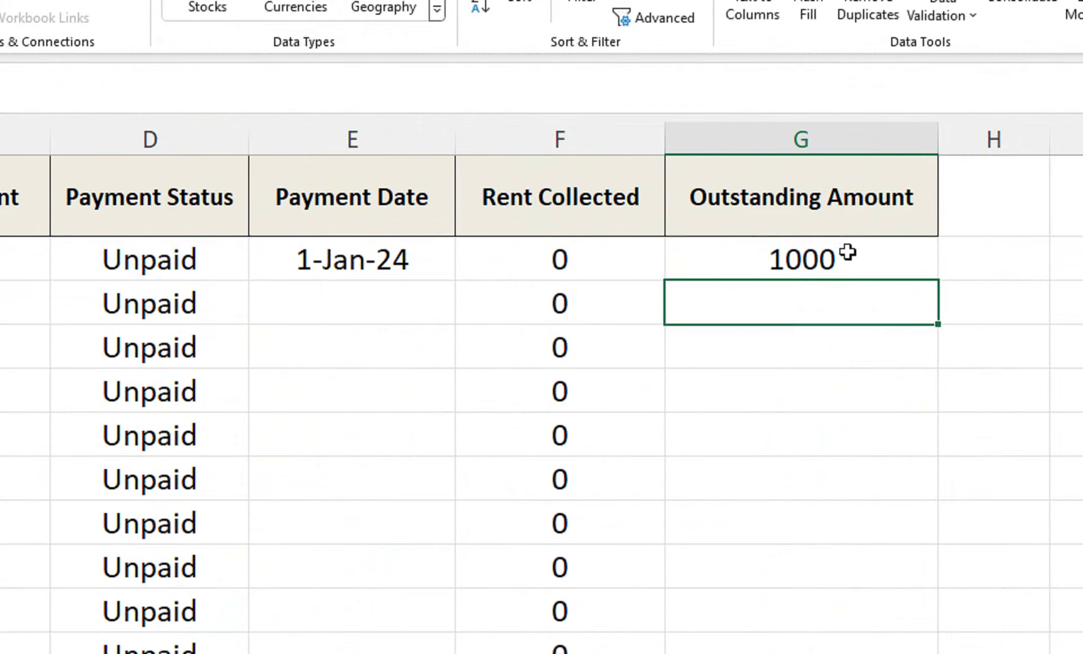
pyautogui.click(847, 253)
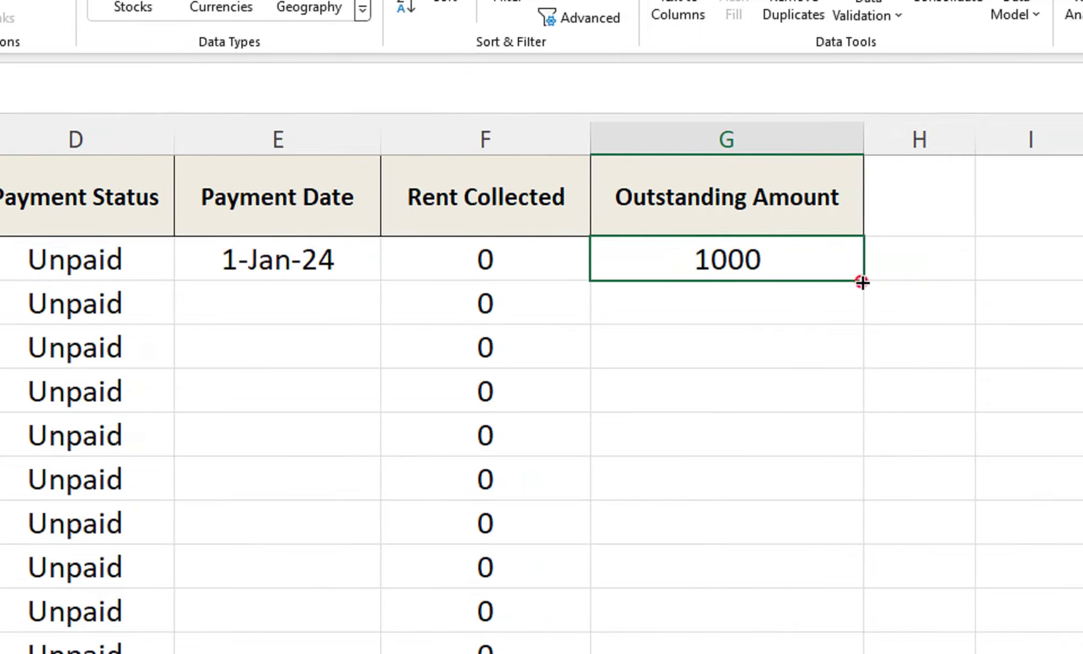
# Step: Fill the Outstanding Amount formula down column G and set units 1A and 3C to Paid
pyautogui.moveTo(861, 281); pyautogui.dragTo(857, 515)
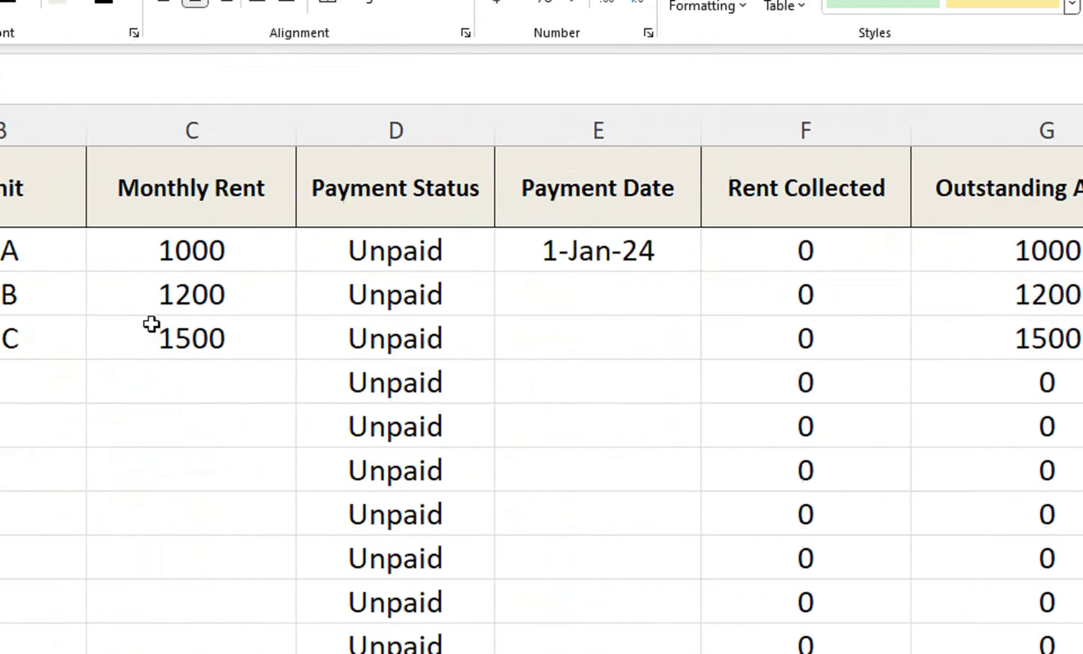
pyautogui.click(515, 249)
pyautogui.click(583, 261)
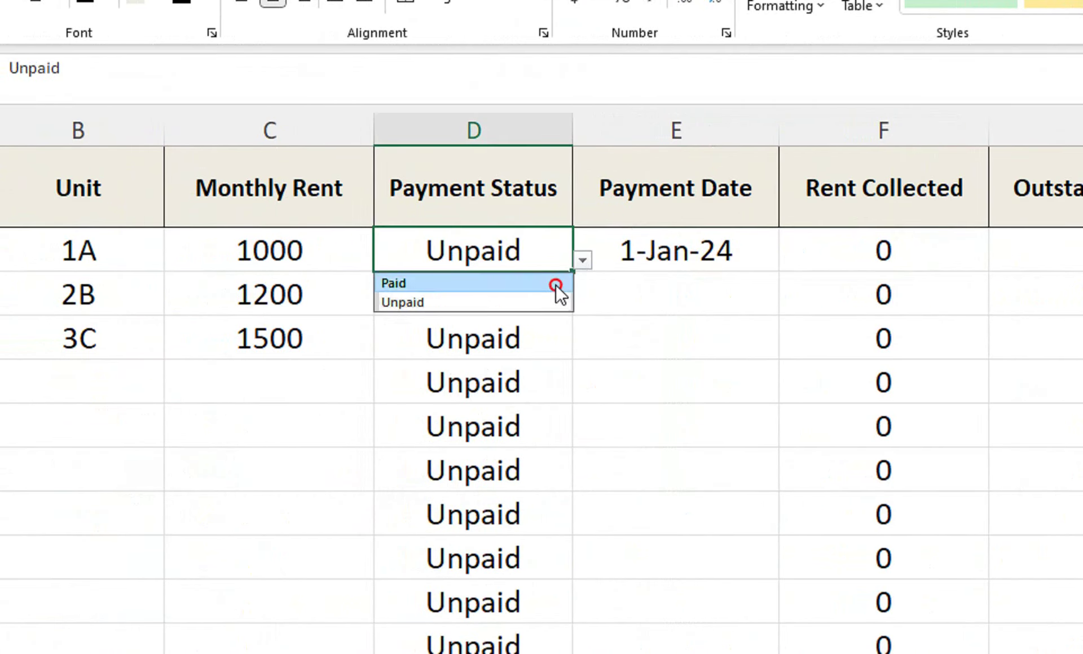
pyautogui.click(556, 283)
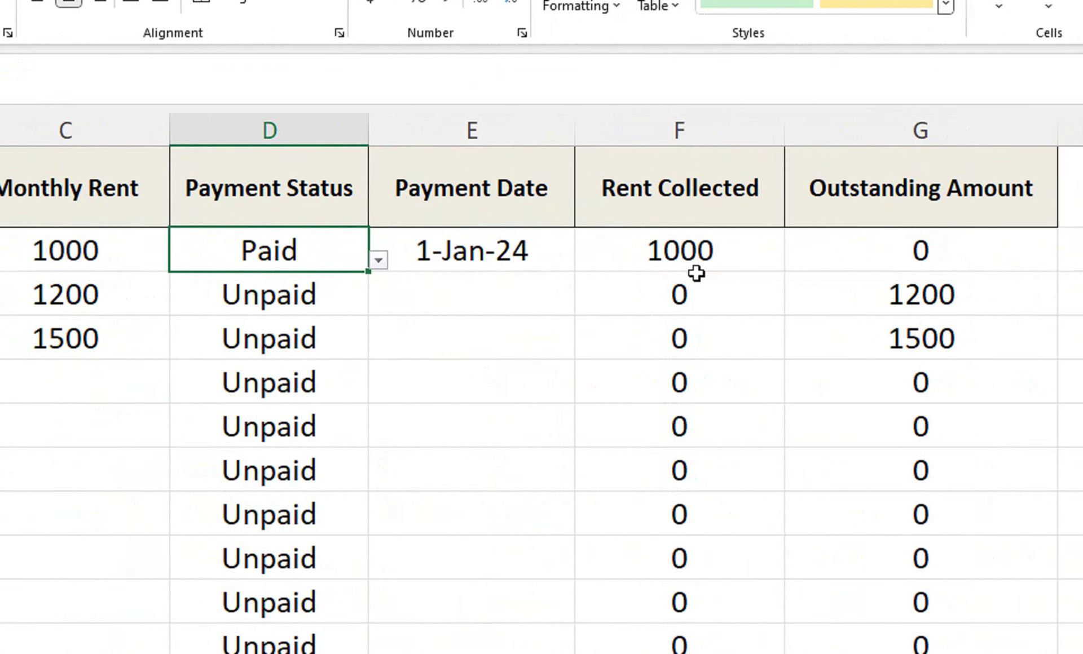
pyautogui.click(309, 343)
pyautogui.click(354, 348)
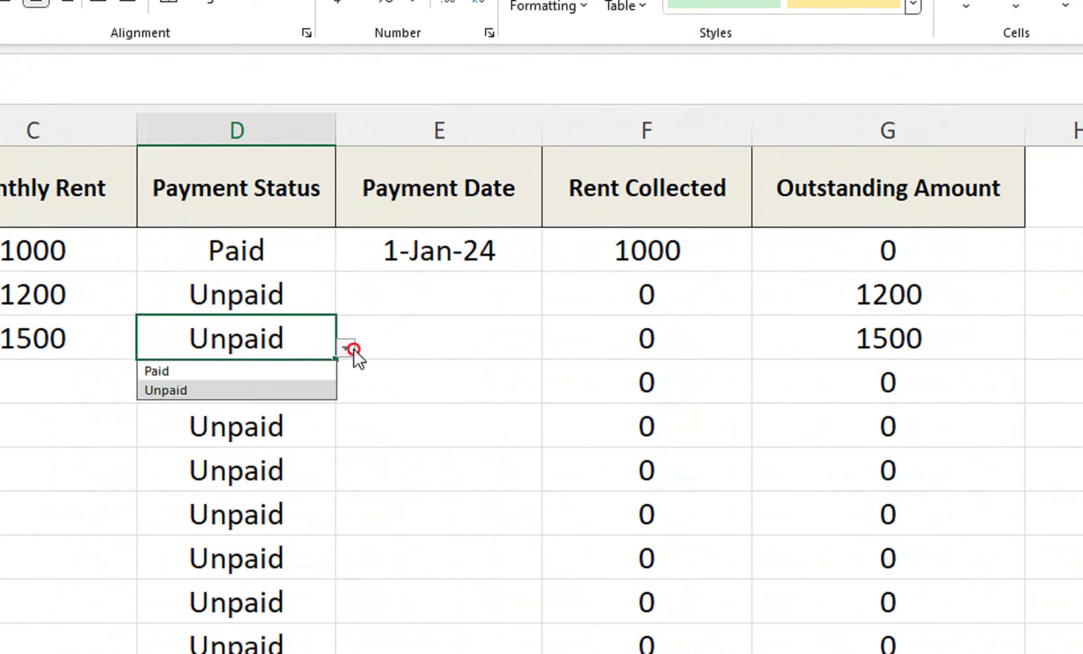
pyautogui.click(310, 373)
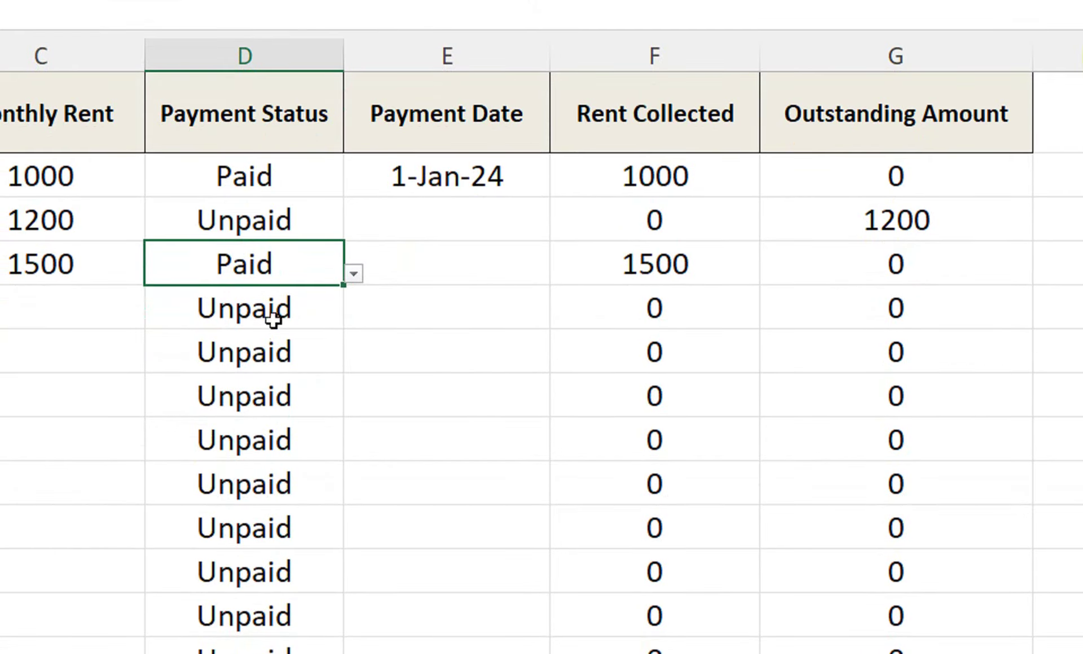
pyautogui.click(271, 176)
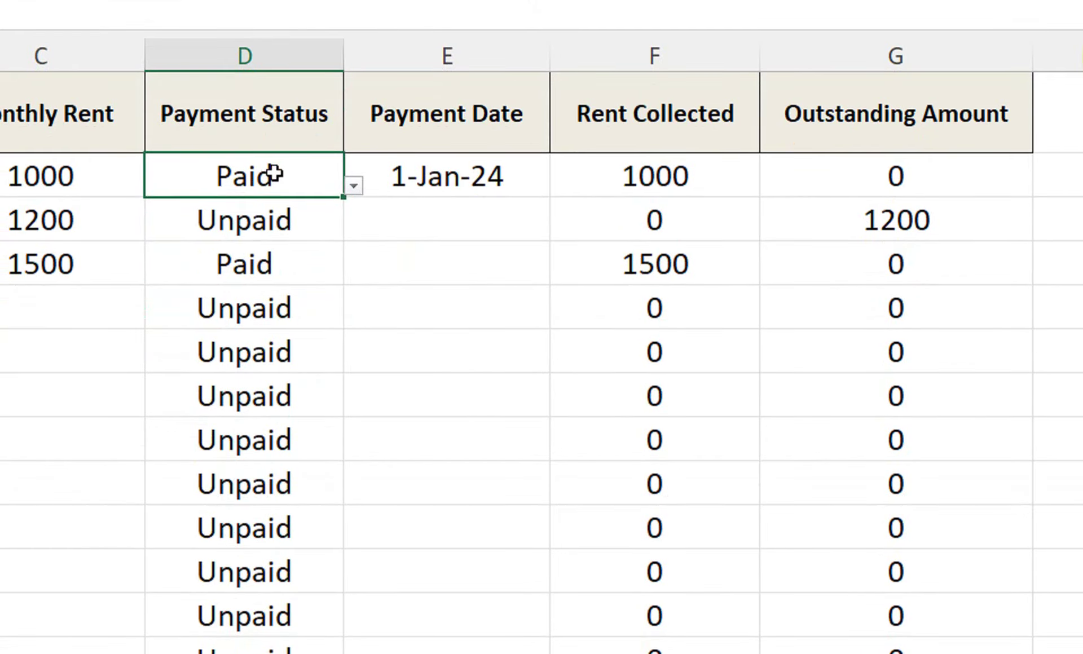
pyautogui.click(353, 185)
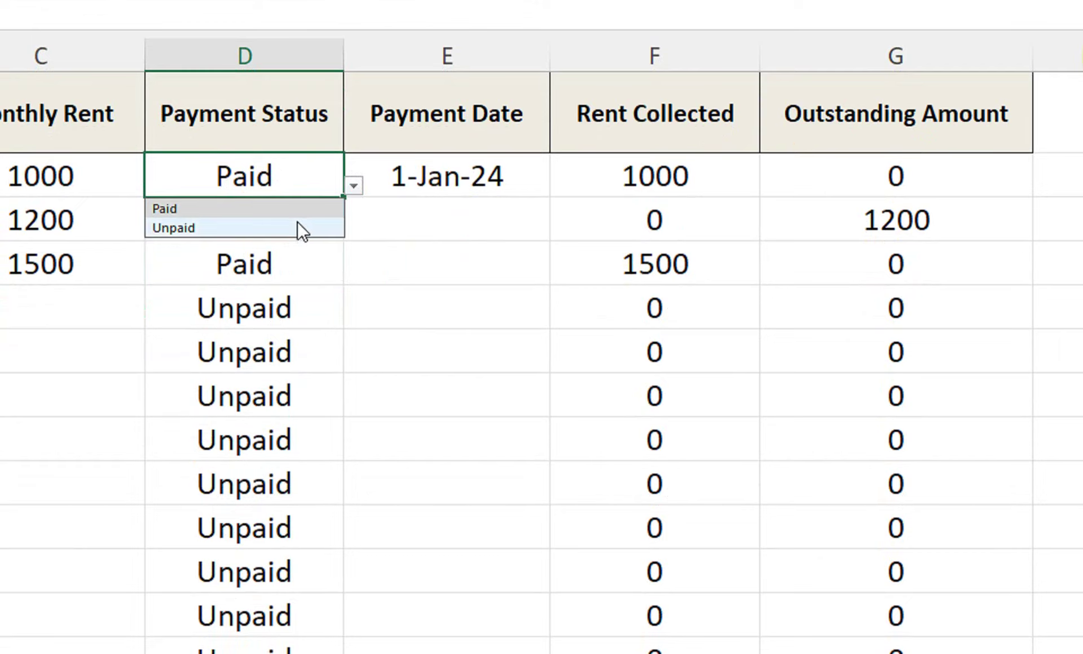
# Step: Remove the Paid/Unpaid data validation from the Payment Status cells
pyautogui.click(270, 264)
pyautogui.moveTo(268, 173); pyautogui.dragTo(193, 34)
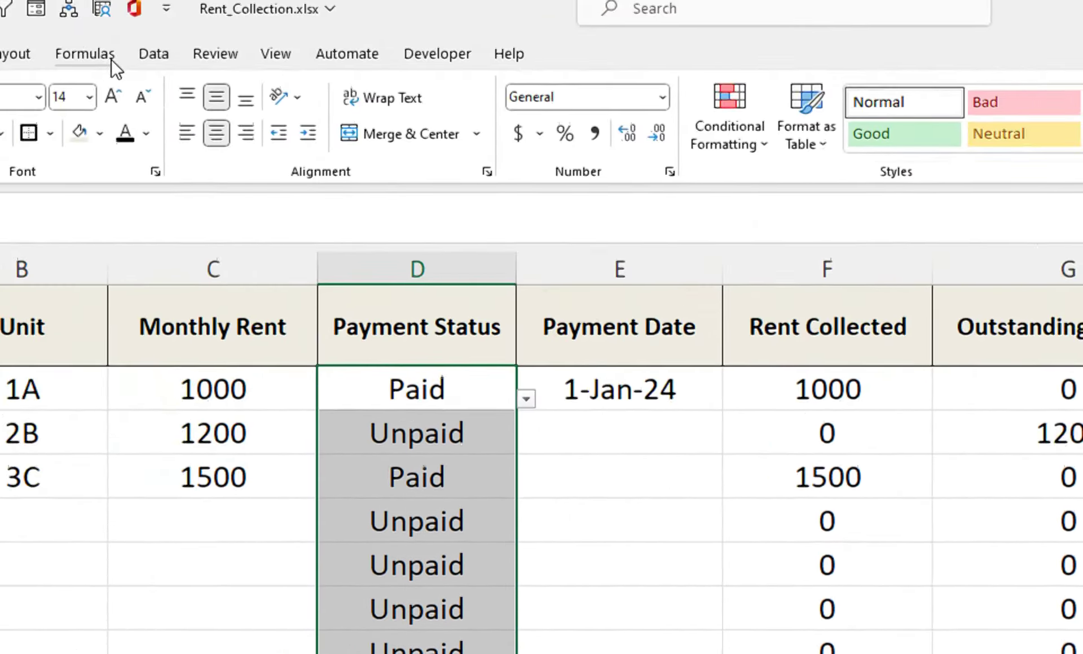
pyautogui.click(153, 51)
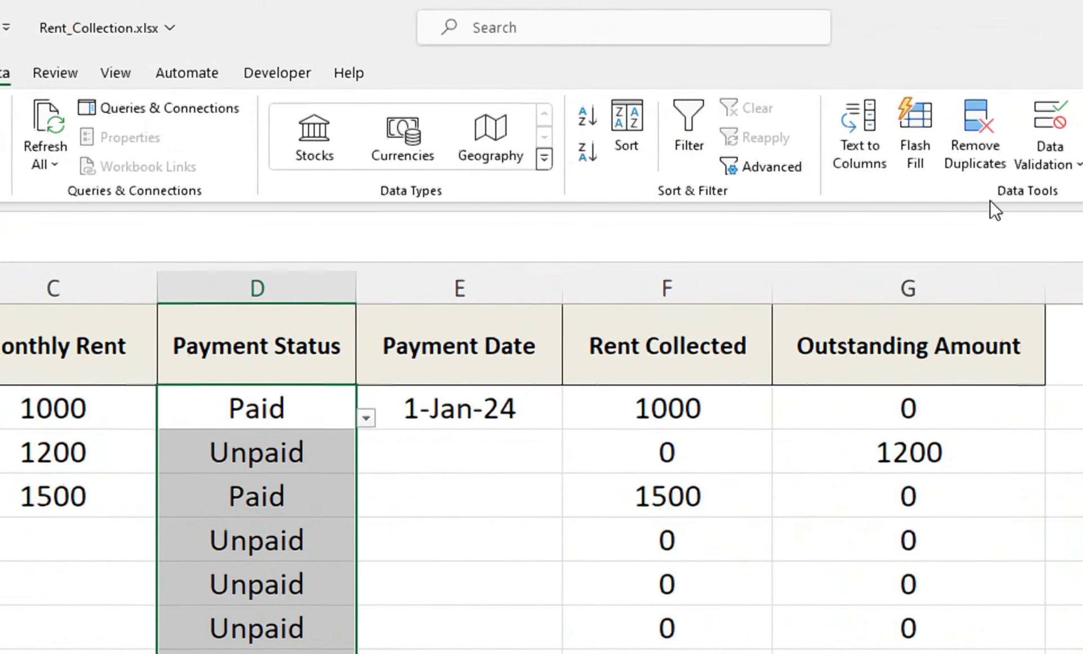
pyautogui.click(900, 169)
pyautogui.click(913, 193)
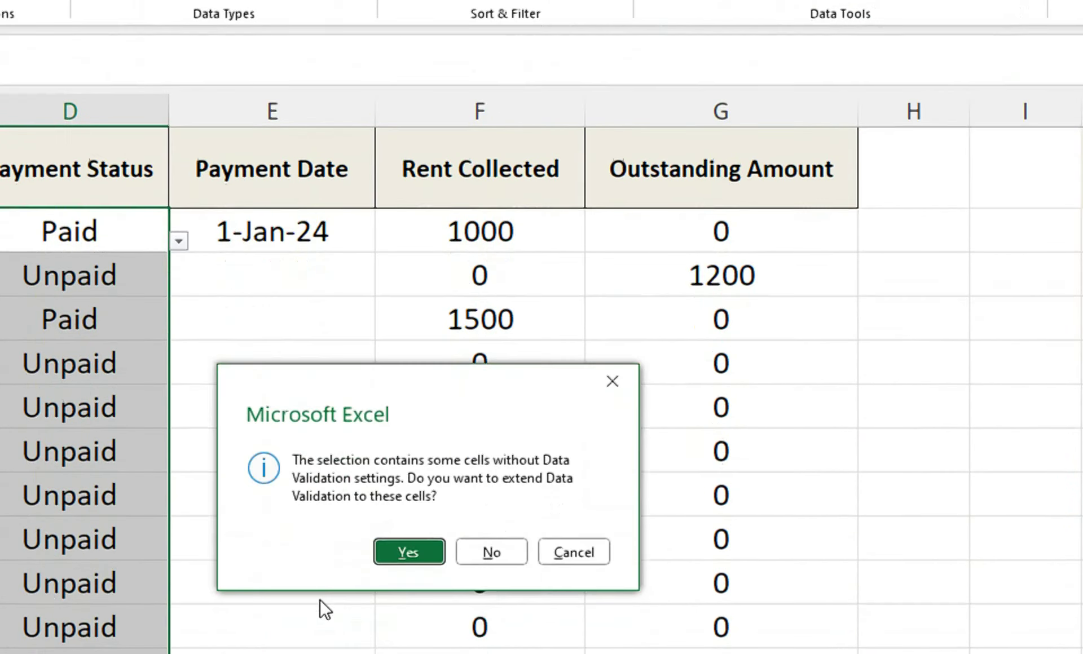
pyautogui.click(438, 497)
pyautogui.click(273, 488)
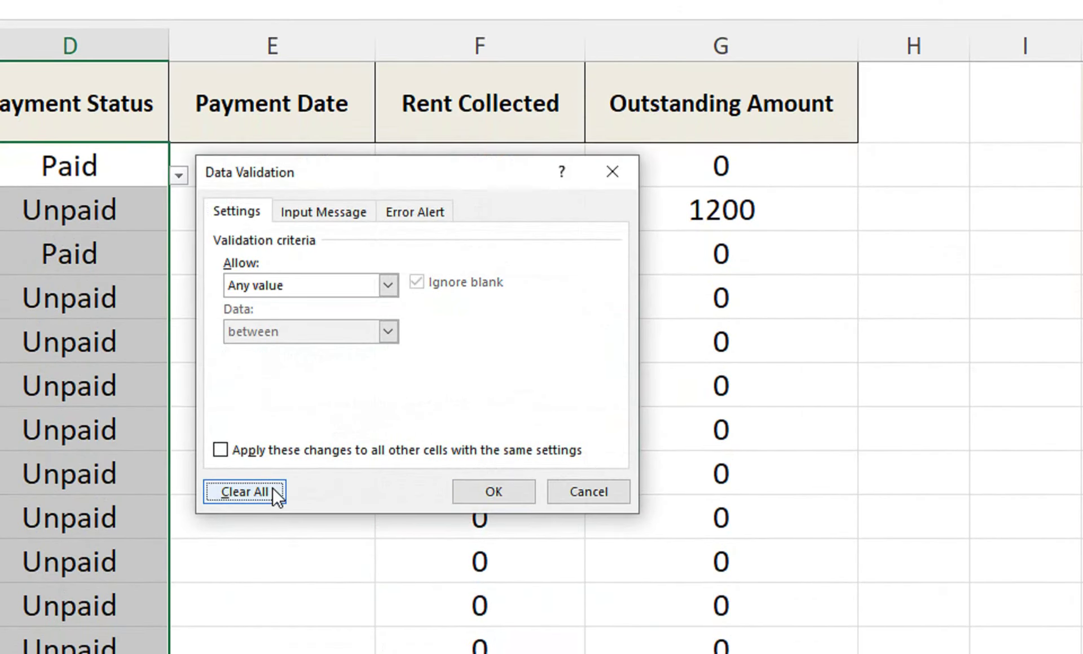
pyautogui.click(486, 491)
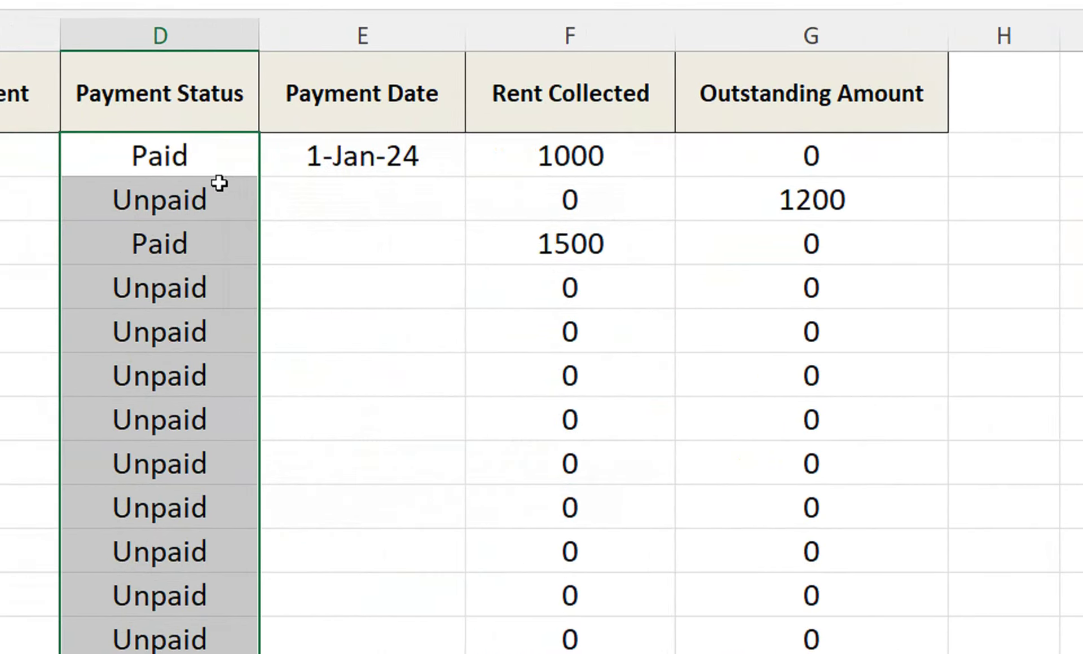
# Step: Clear the contents of the Payment Status cells so they stand empty
pyautogui.rightClick(172, 153)
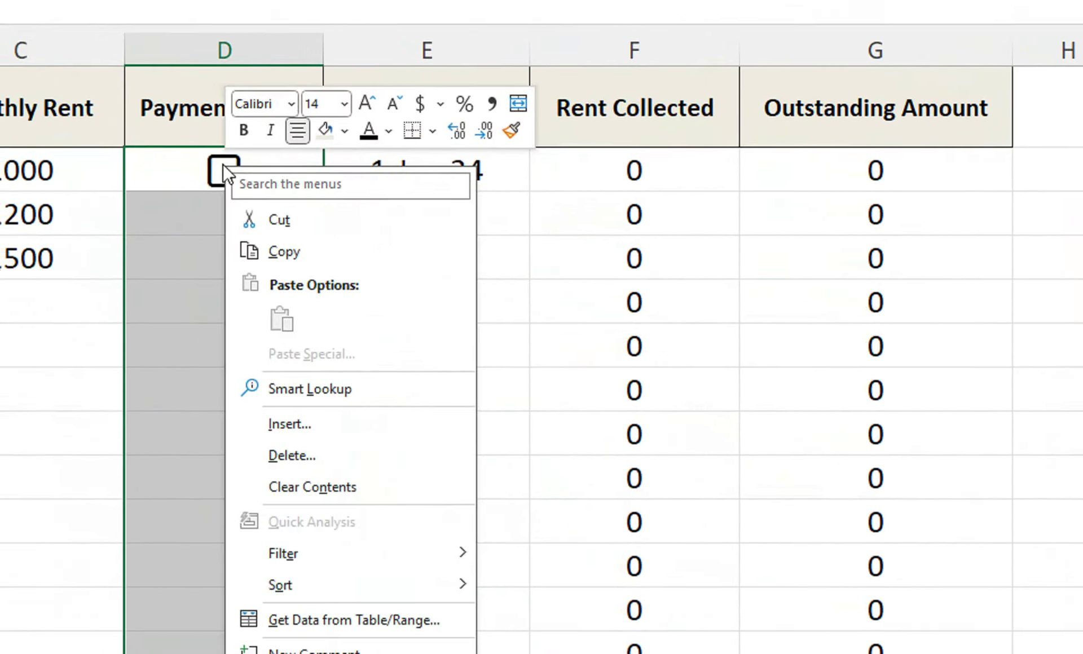
pyautogui.click(269, 220)
pyautogui.rightClick(263, 175)
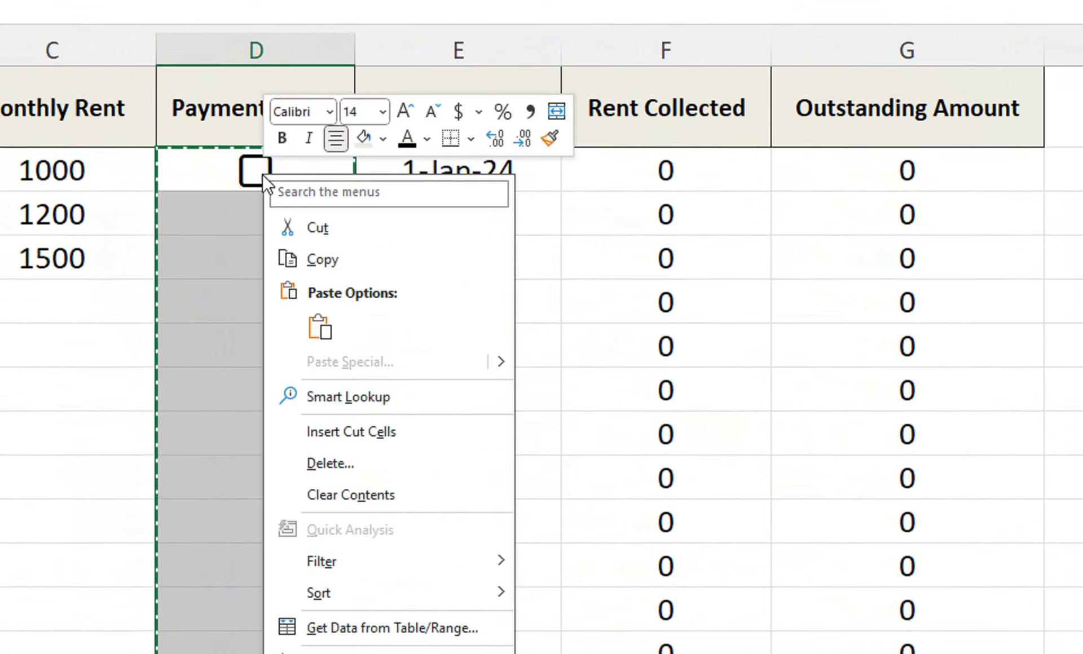
pyautogui.click(347, 495)
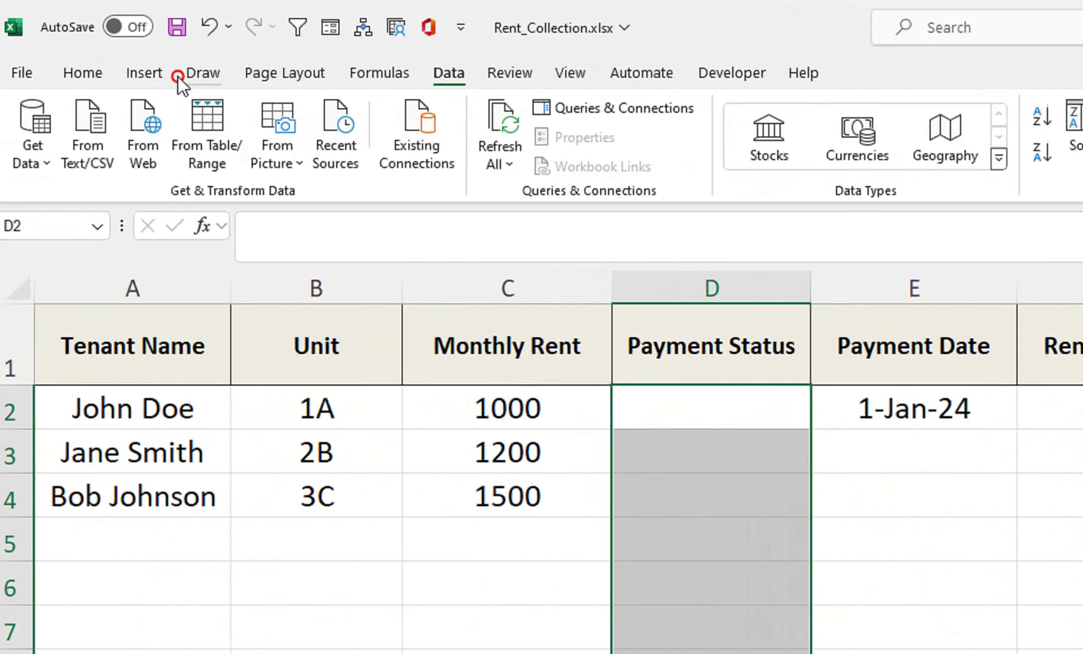
pyautogui.click(211, 73)
# Step: Insert checkboxes into the Payment Status cells from D2 down to row 19
pyautogui.click(169, 105)
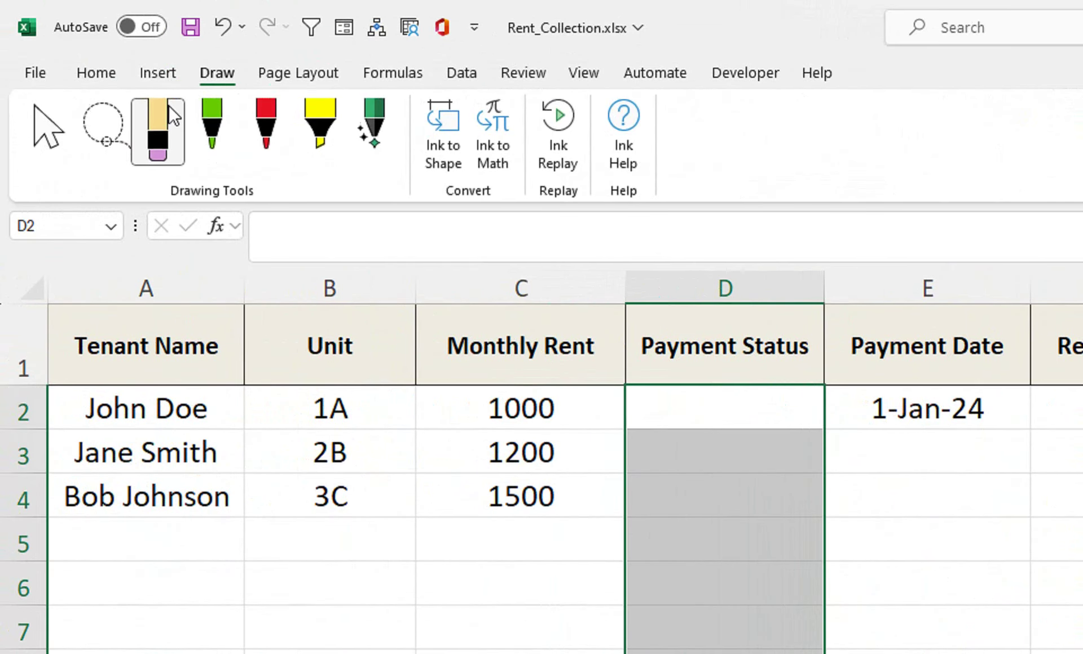
pyautogui.click(158, 74)
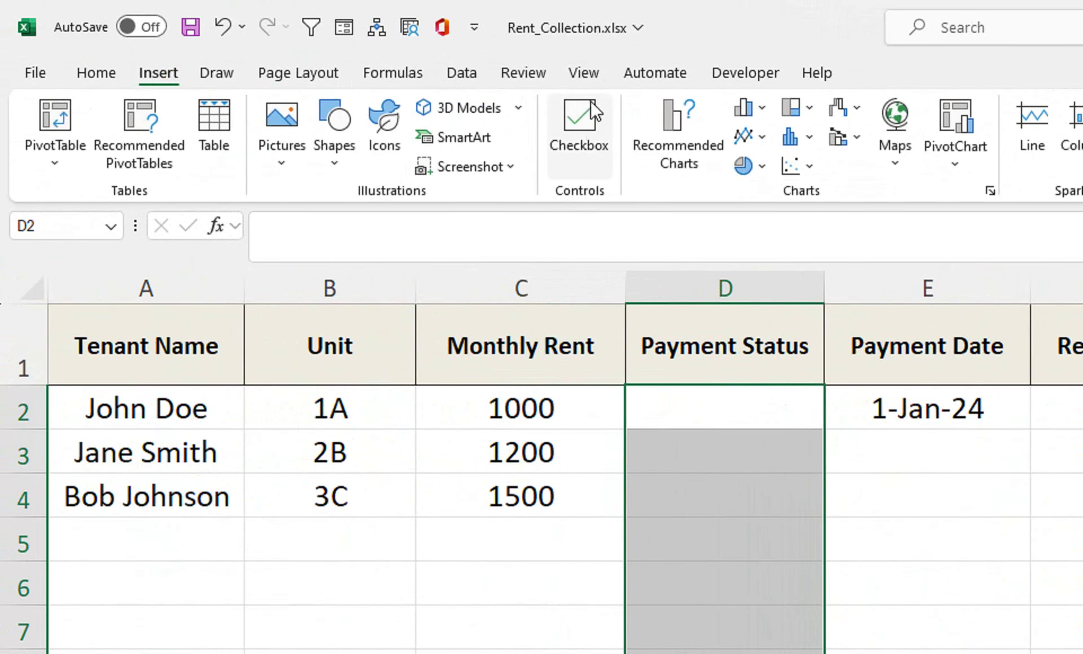
pyautogui.click(591, 158)
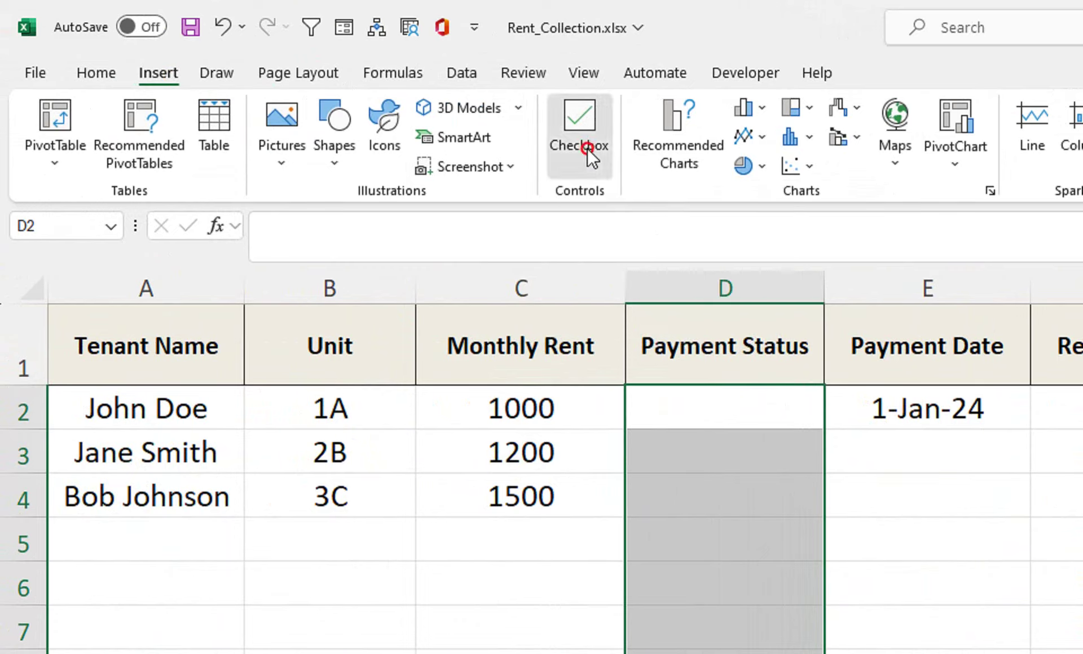
pyautogui.scroll(-3, 764, 589)
pyautogui.scroll(-2, 765, 542)
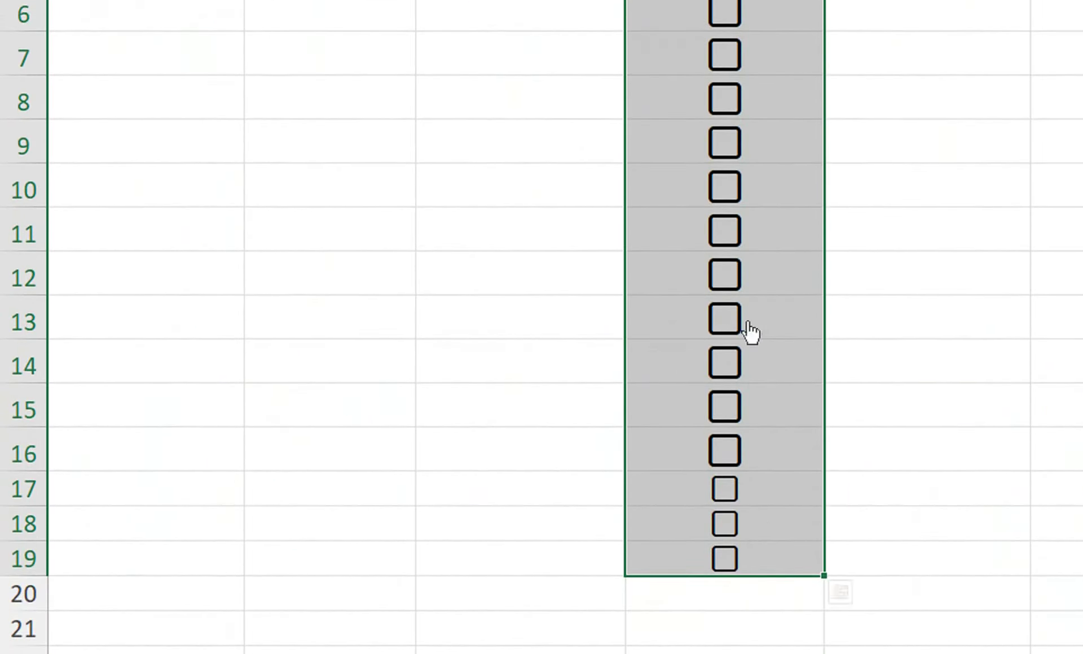
pyautogui.scroll(2, 749, 330)
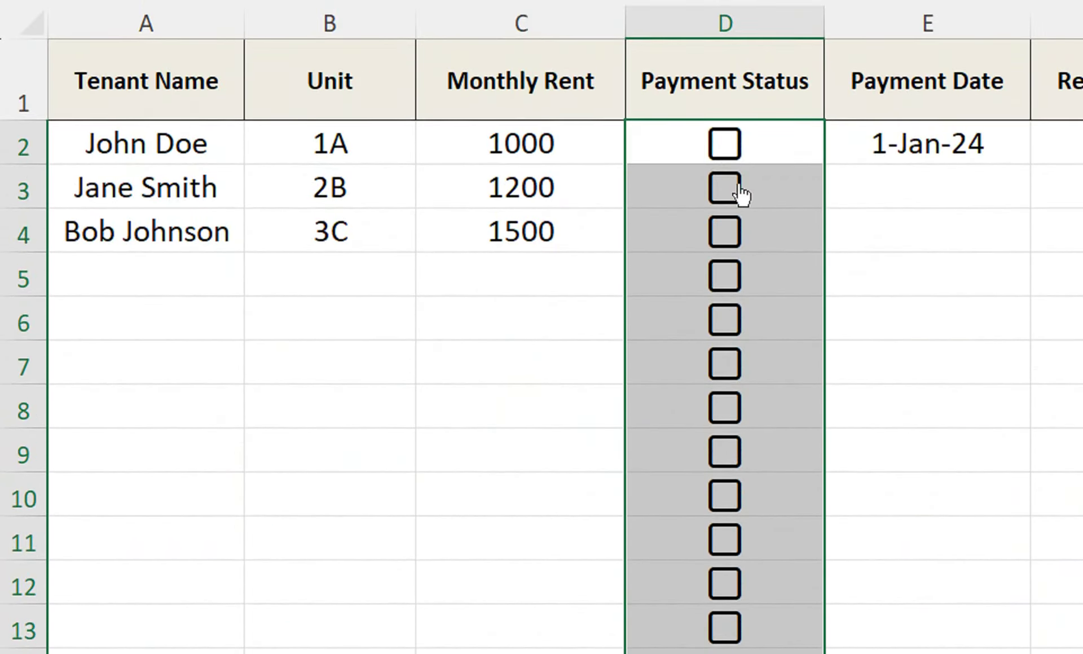
pyautogui.click(798, 164)
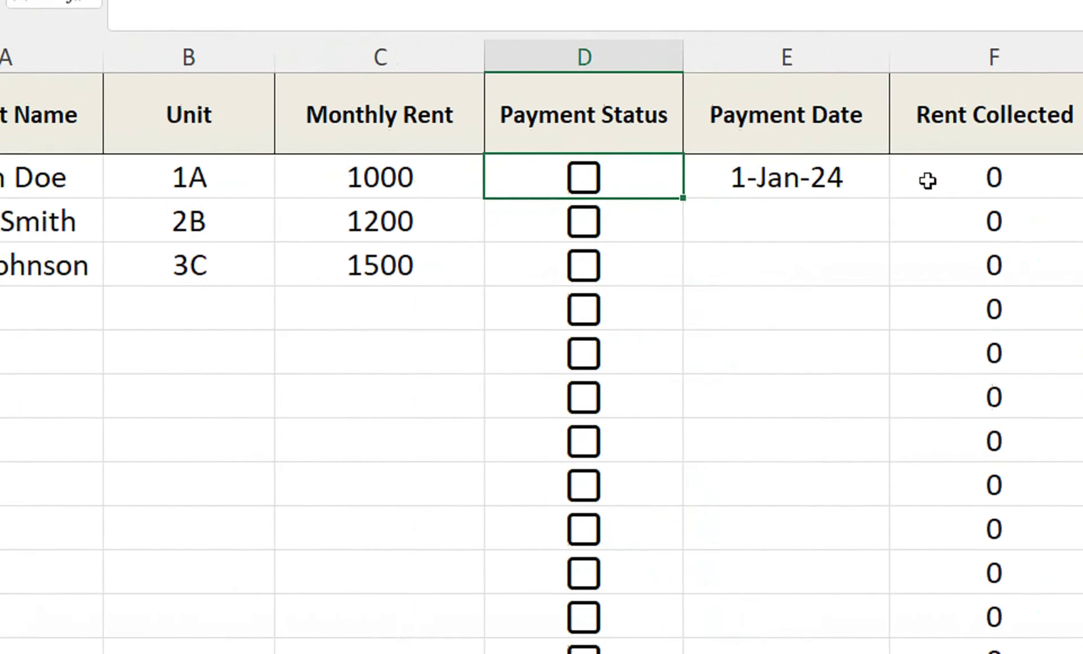
# Step: In F2's formula, replace the quoted "Paid" with an unquoted Ture
pyautogui.click(1068, 174)
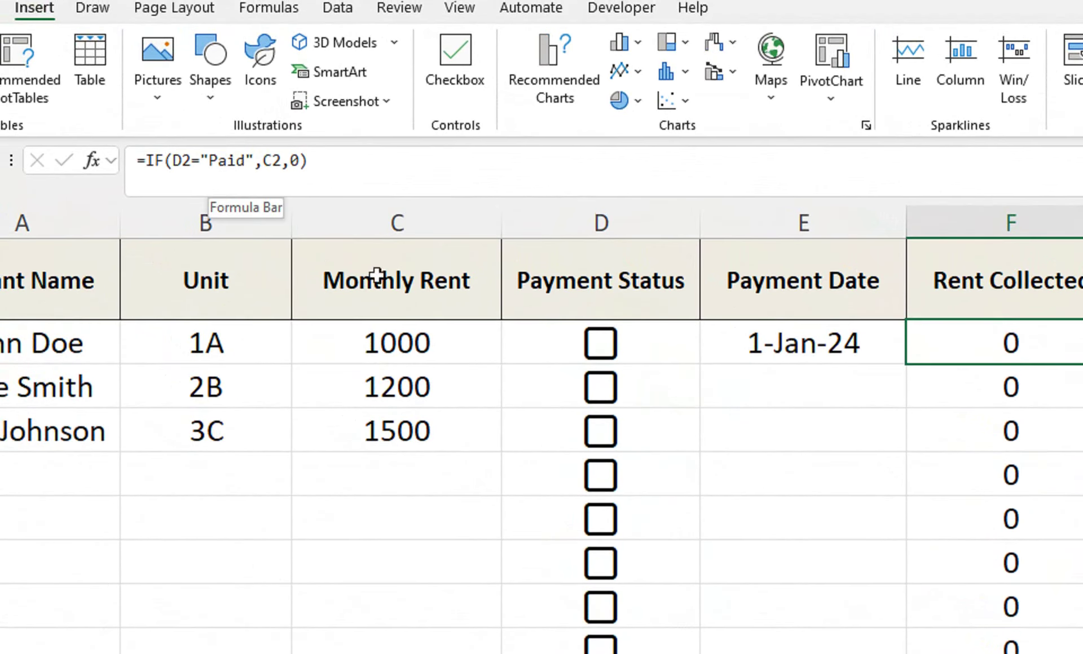
pyautogui.doubleClick(229, 181)
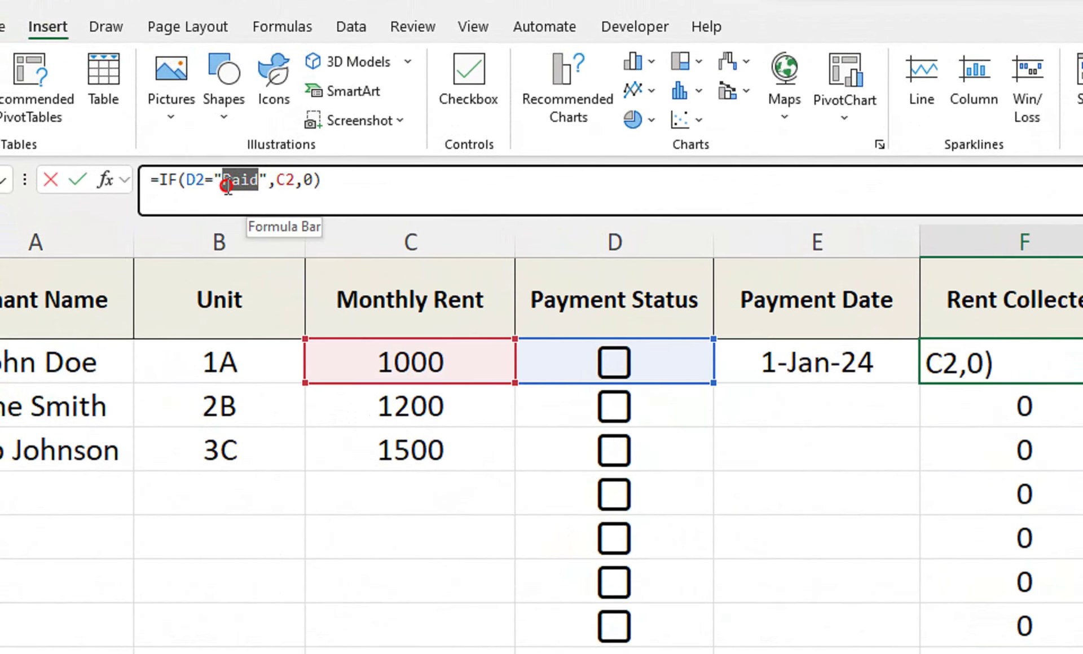
pyautogui.write('tR')
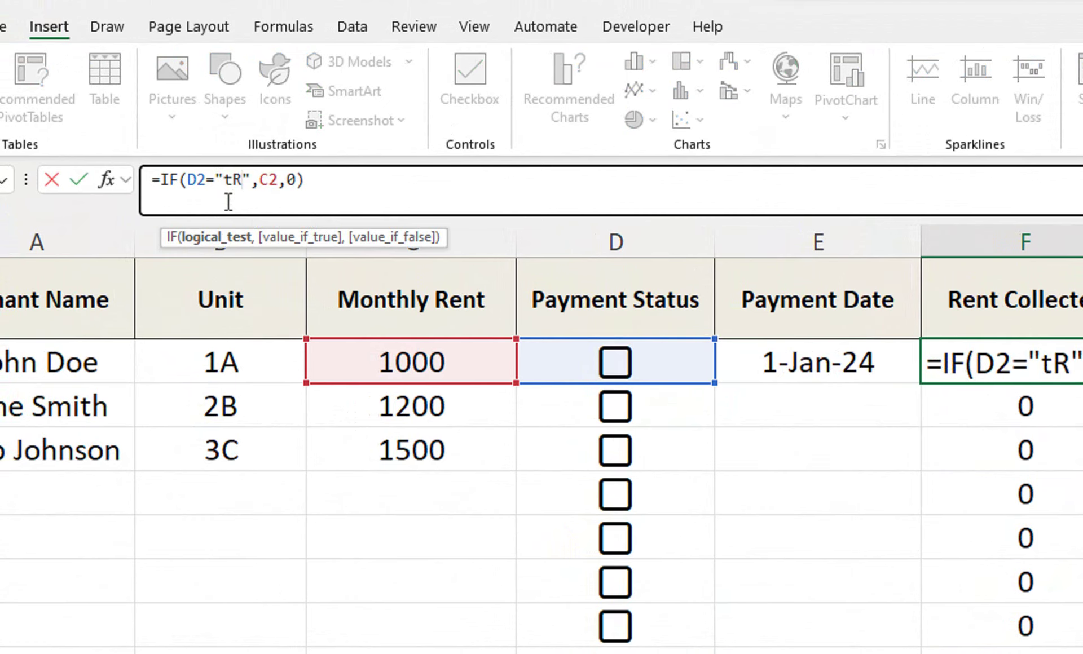
pyautogui.write('UE')
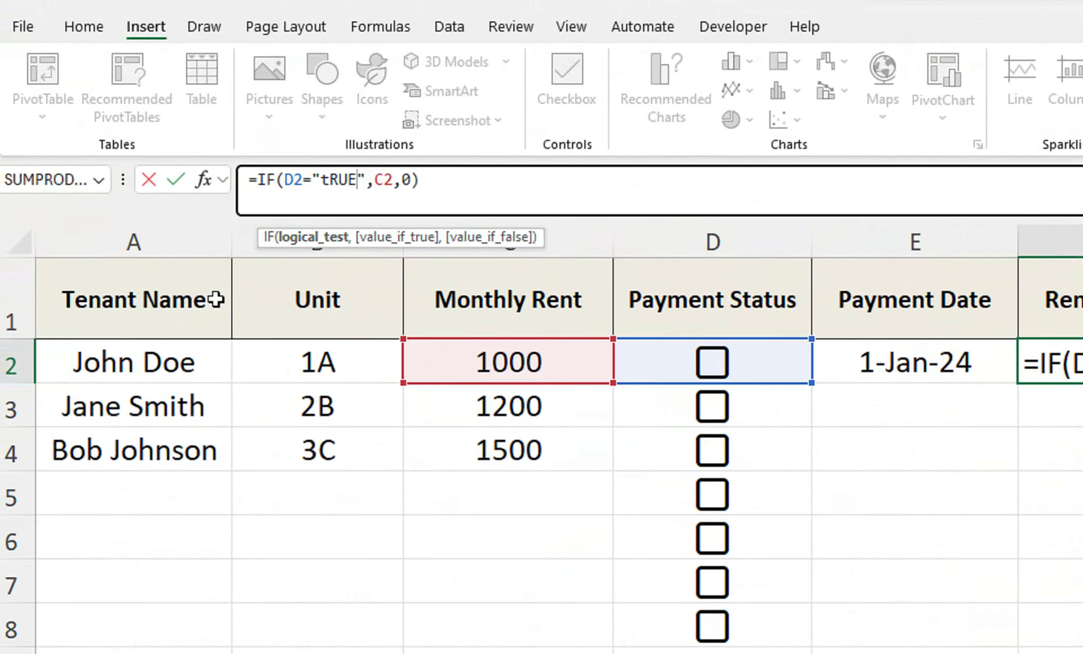
pyautogui.press('BackSpace')
pyautogui.press('BackSpace')
pyautogui.press('BackSpace')
pyautogui.press('BackSpace')
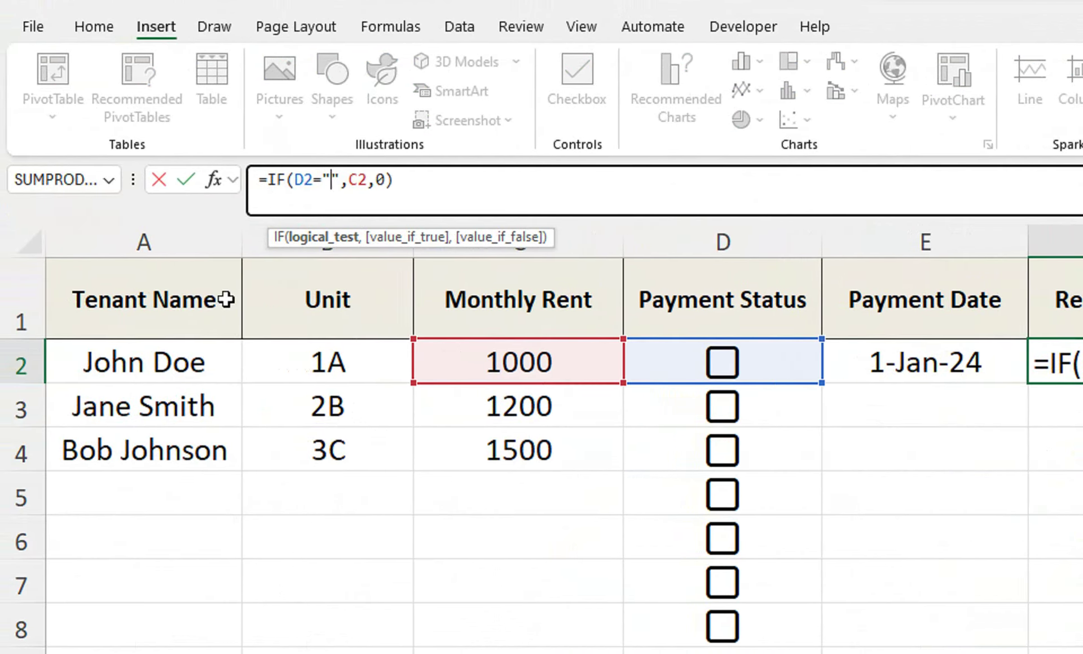
pyautogui.write('Ture')
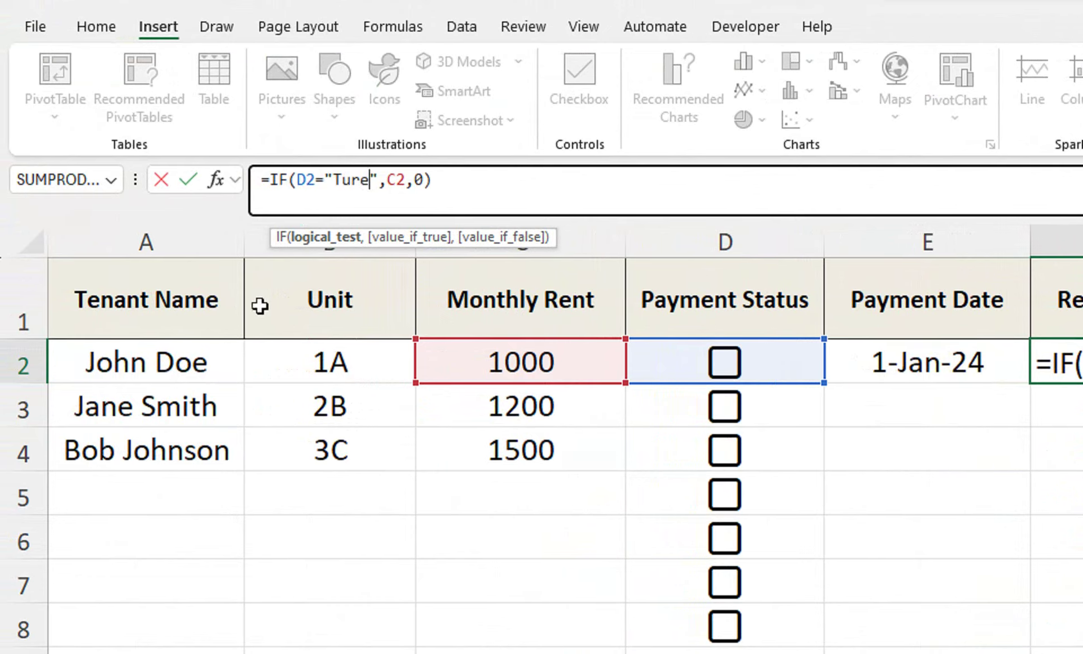
pyautogui.click(385, 181)
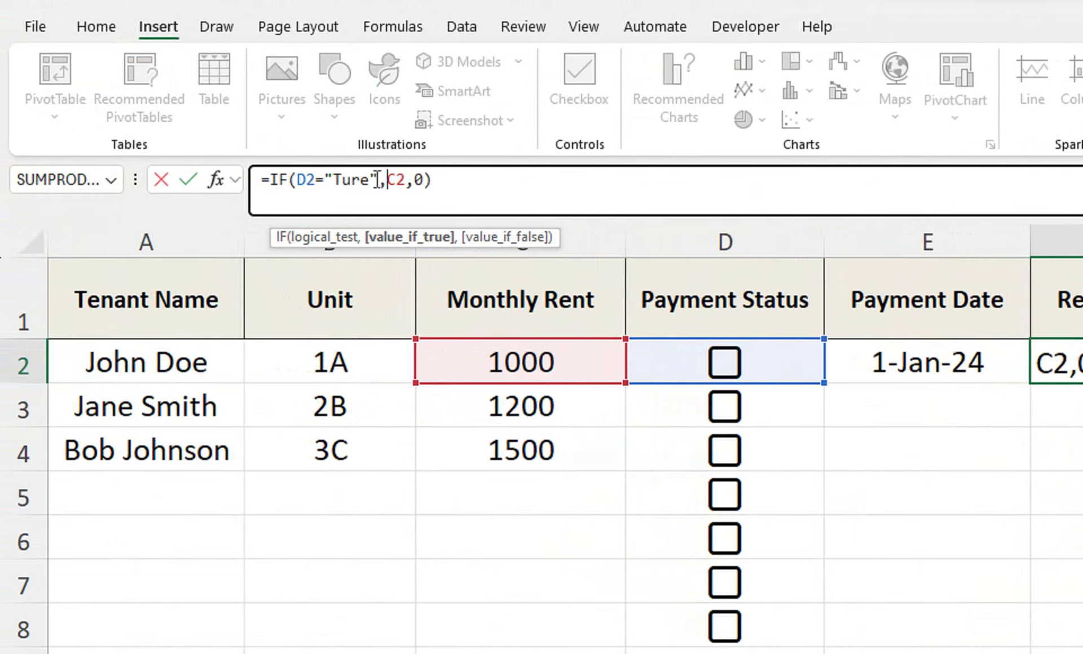
pyautogui.click(378, 179)
pyautogui.press('BackSpace')
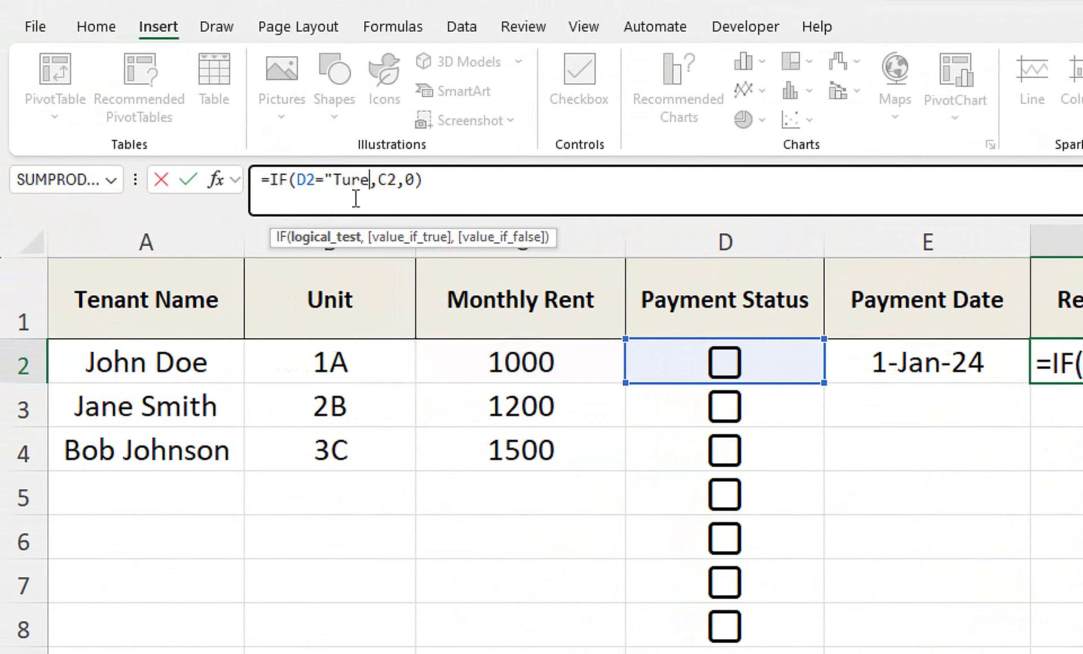
pyautogui.click(337, 179)
pyautogui.press('BackSpace')
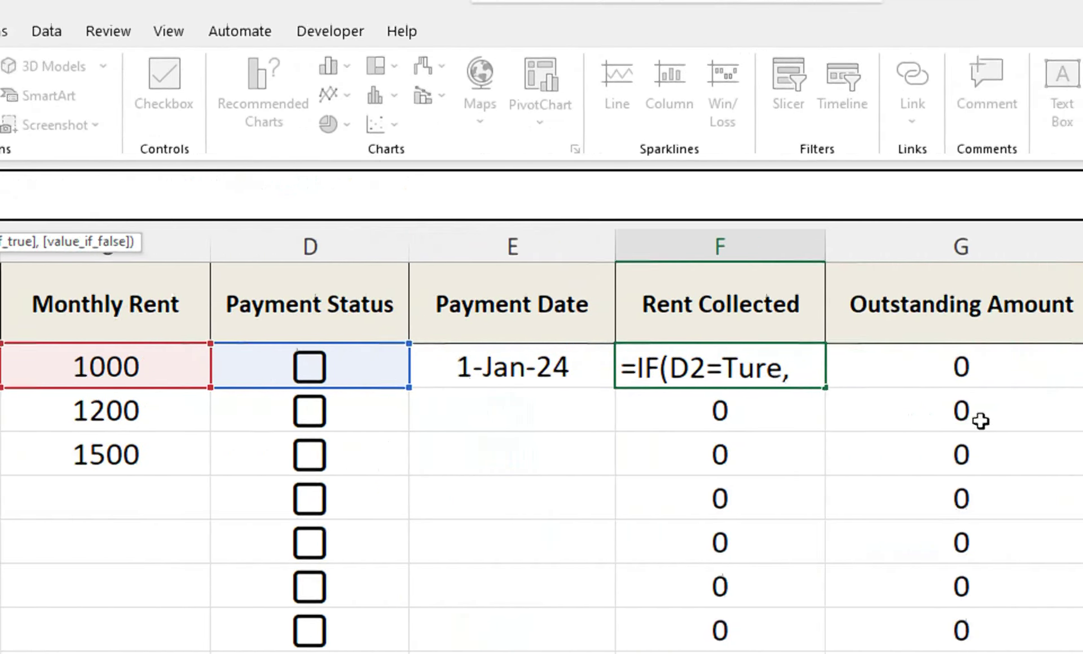
pyautogui.press('Return')
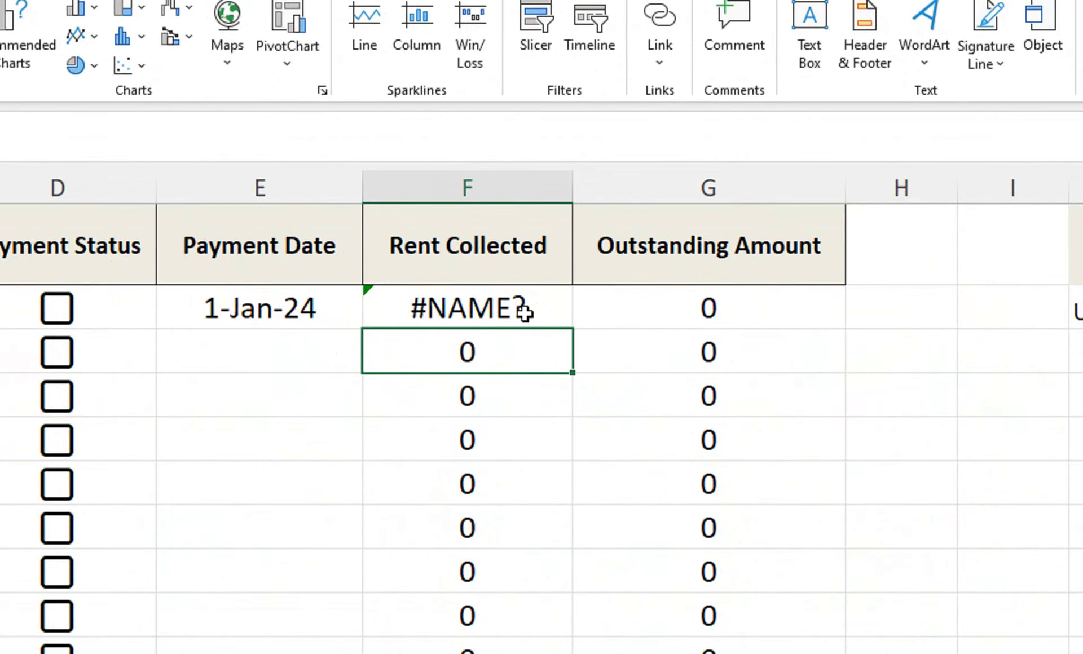
# Step: Correct Ture to True in F2, then tick the first tenant's checkbox to show 1000 collected
pyautogui.doubleClick(411, 302)
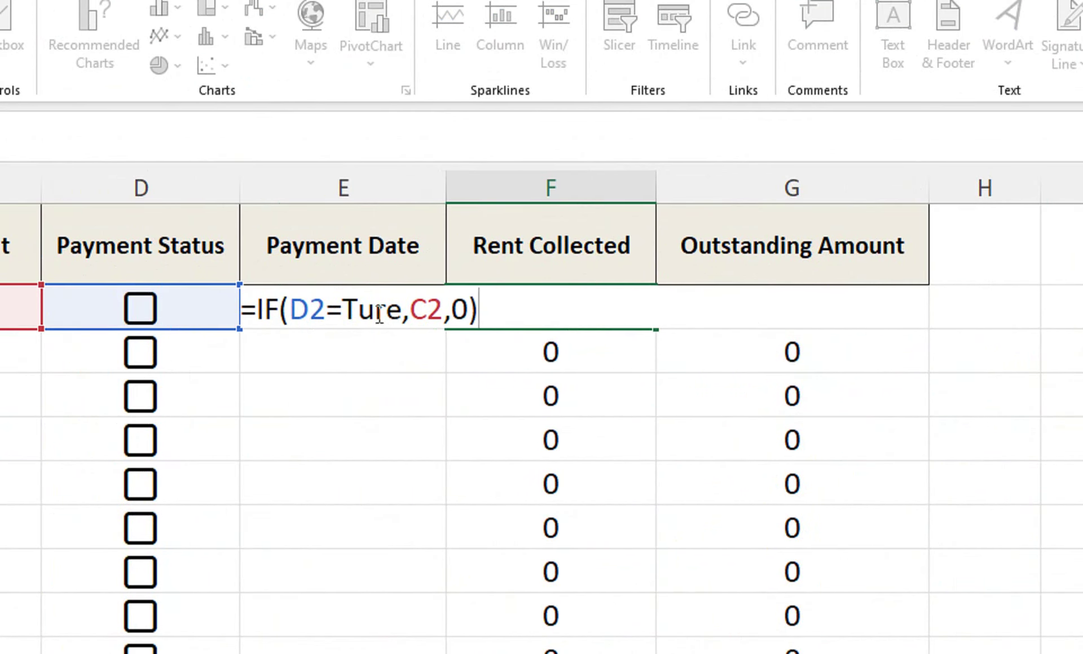
pyautogui.click(376, 310)
pyautogui.press('BackSpace')
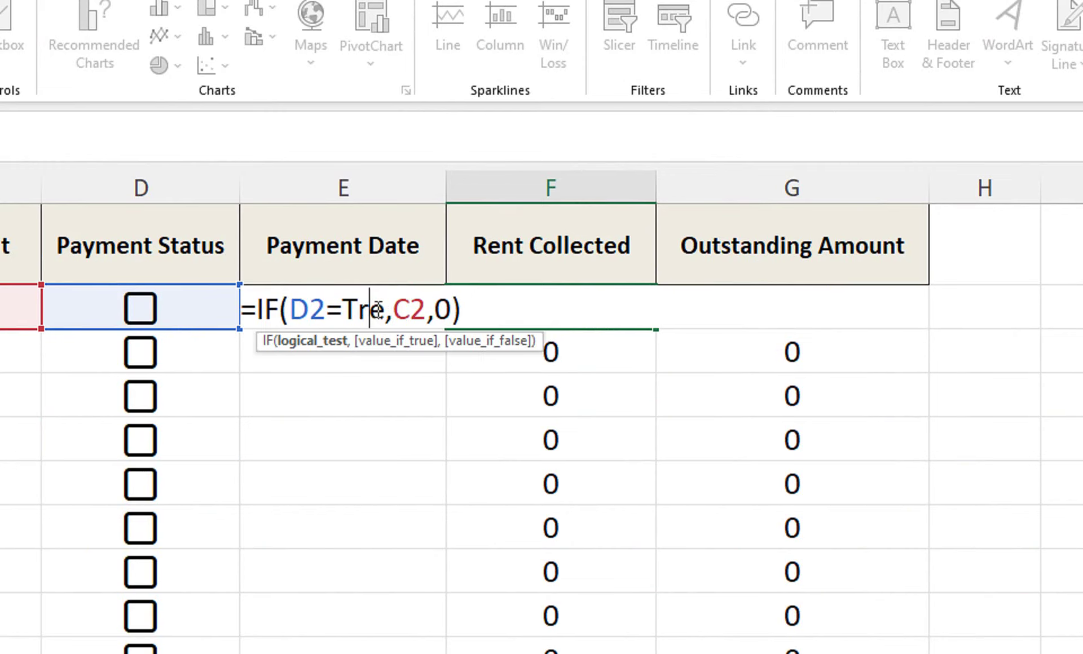
pyautogui.write('u')
pyautogui.press('Return')
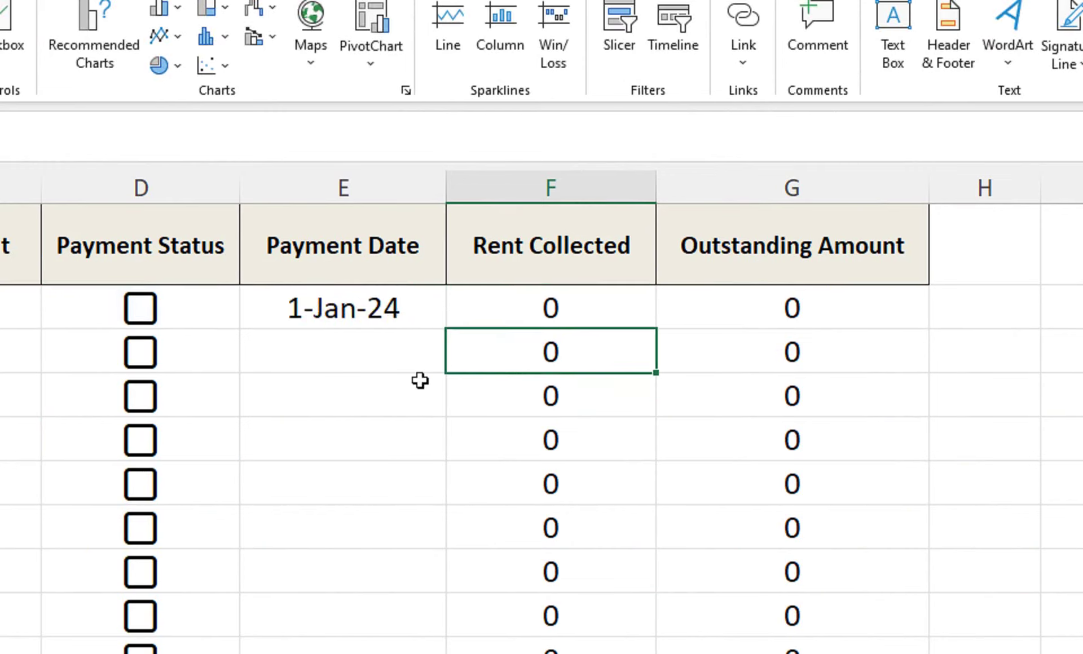
pyautogui.click(219, 325)
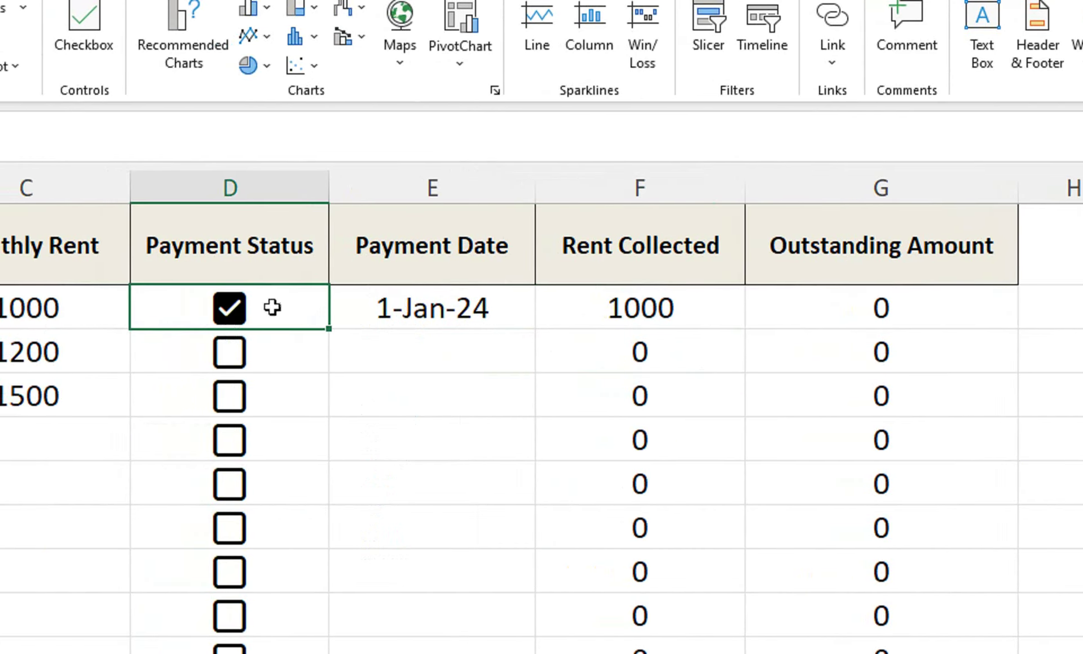
# Step: Replace the "Unpaid" test in G2's formula with True
pyautogui.click(848, 312)
pyautogui.doubleClick(849, 312)
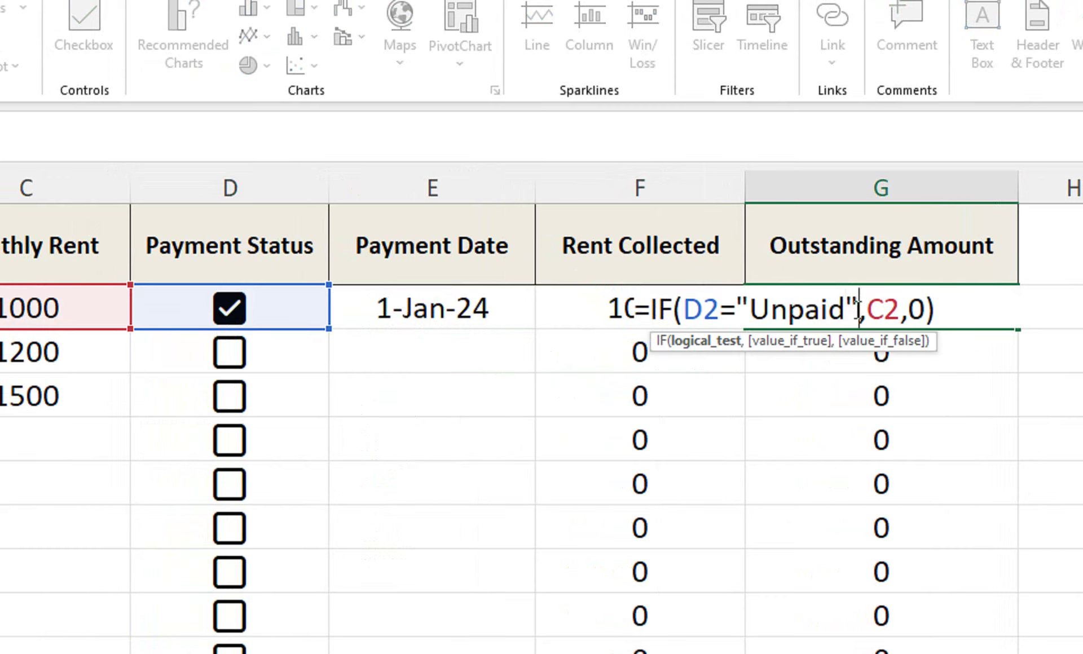
pyautogui.press('BackSpace')
pyautogui.press('BackSpace')
pyautogui.press('BackSpace')
pyautogui.press('BackSpace')
pyautogui.press('BackSpace')
pyautogui.press('BackSpace')
pyautogui.press('BackSpace')
pyautogui.press('BackSpace')
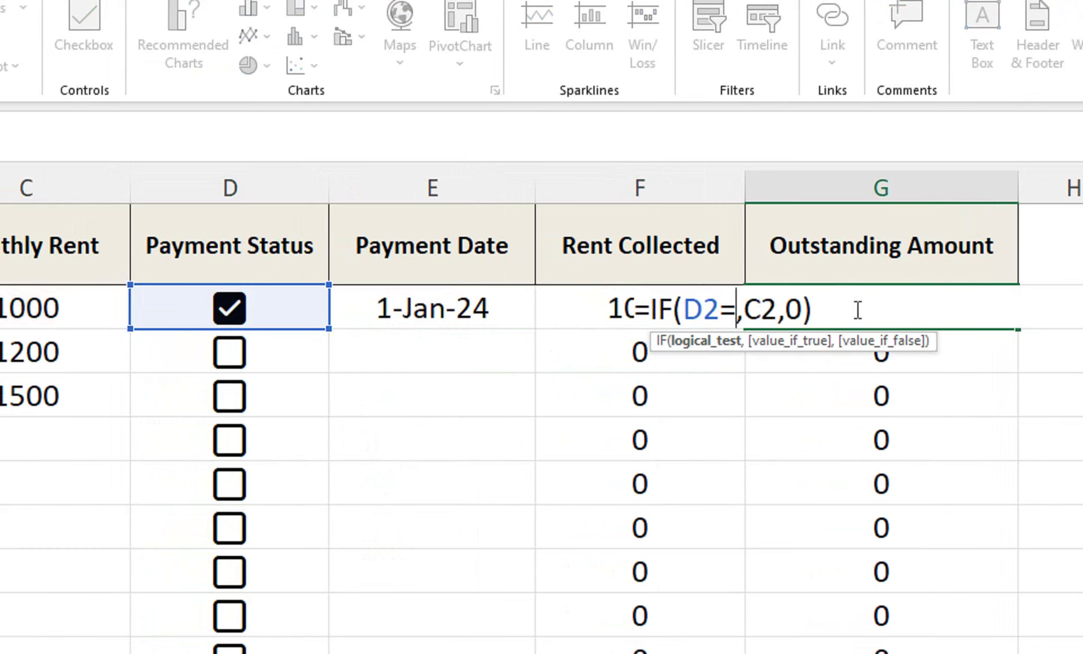
pyautogui.write('Tru')
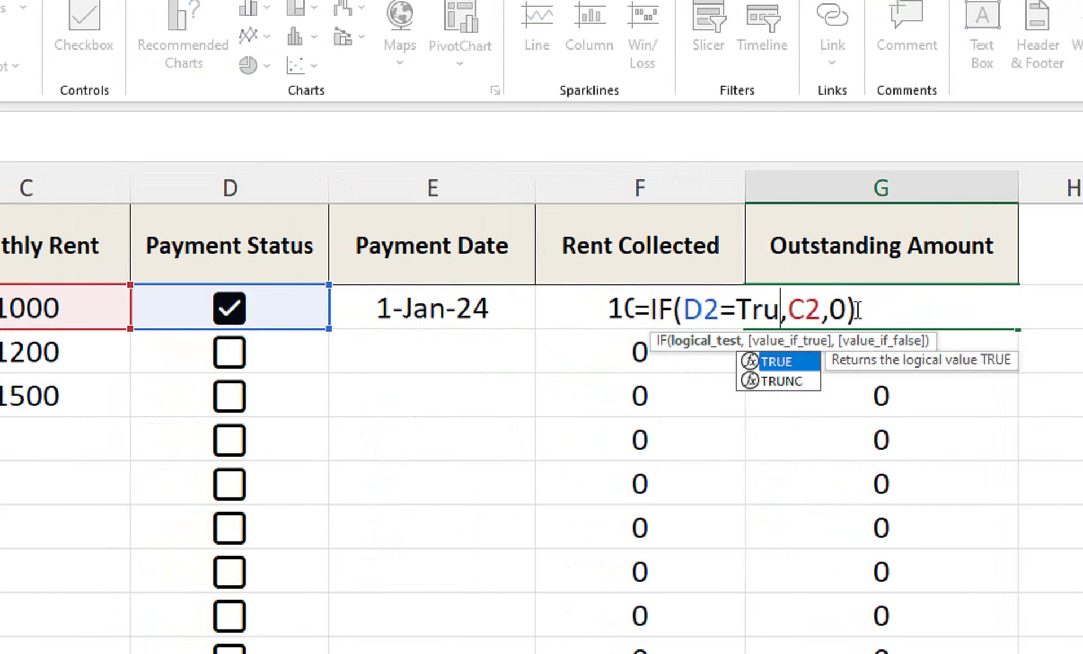
pyautogui.write('e')
pyautogui.press('Return')
# Step: Change G2 to =IF(D2=False,C2,0) and fill it down column G
pyautogui.click(855, 309)
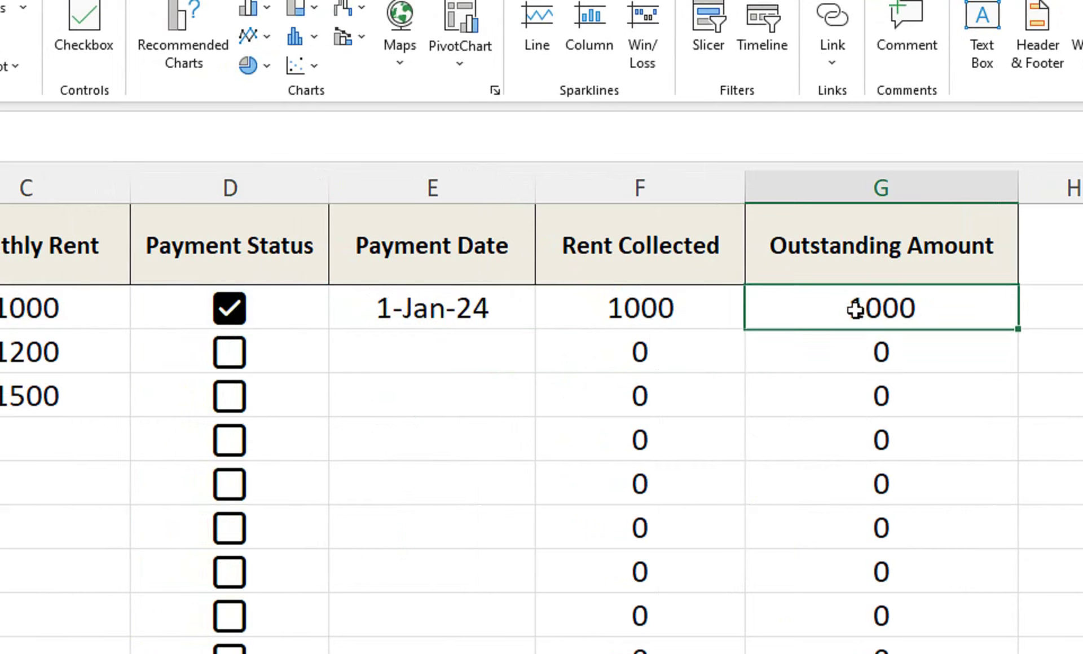
pyautogui.doubleClick(843, 309)
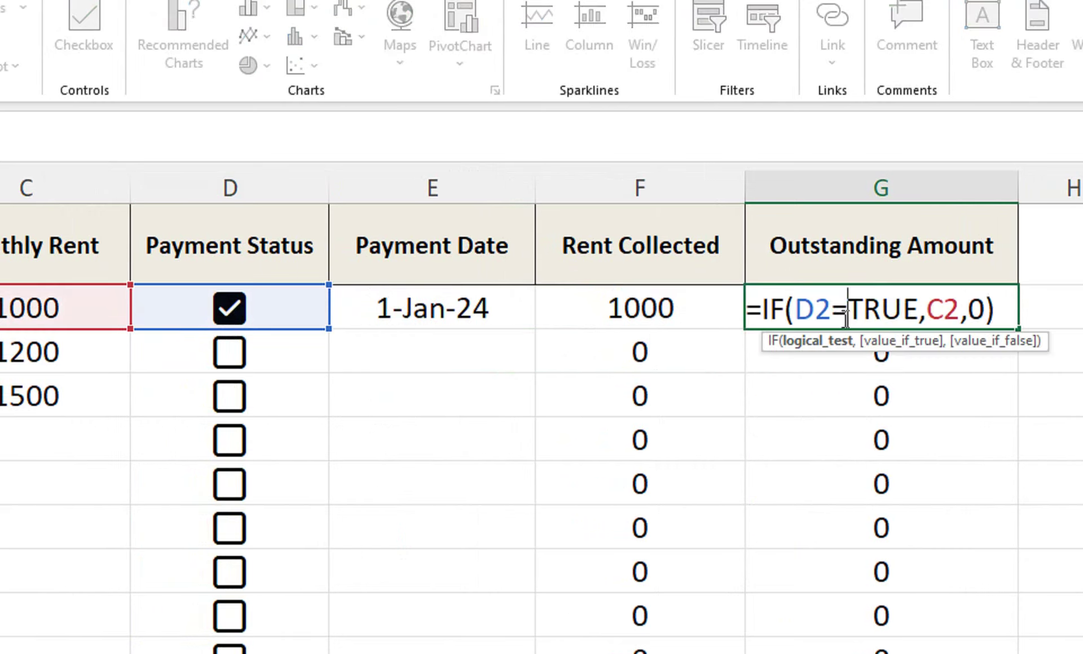
pyautogui.moveTo(836, 309); pyautogui.dragTo(767, 311)
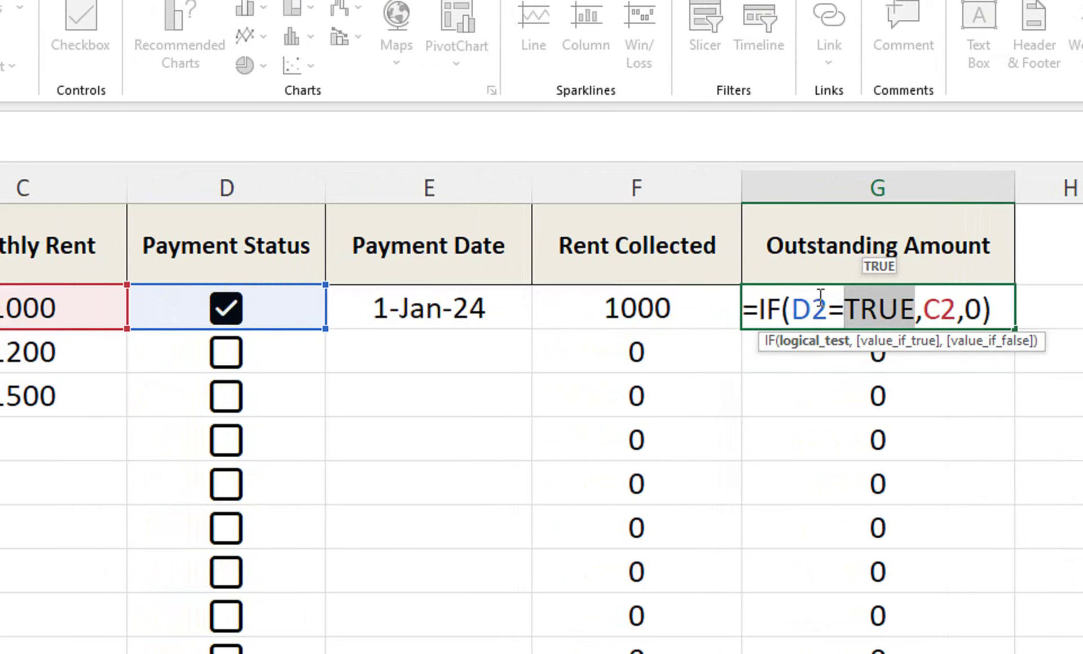
pyautogui.write('False')
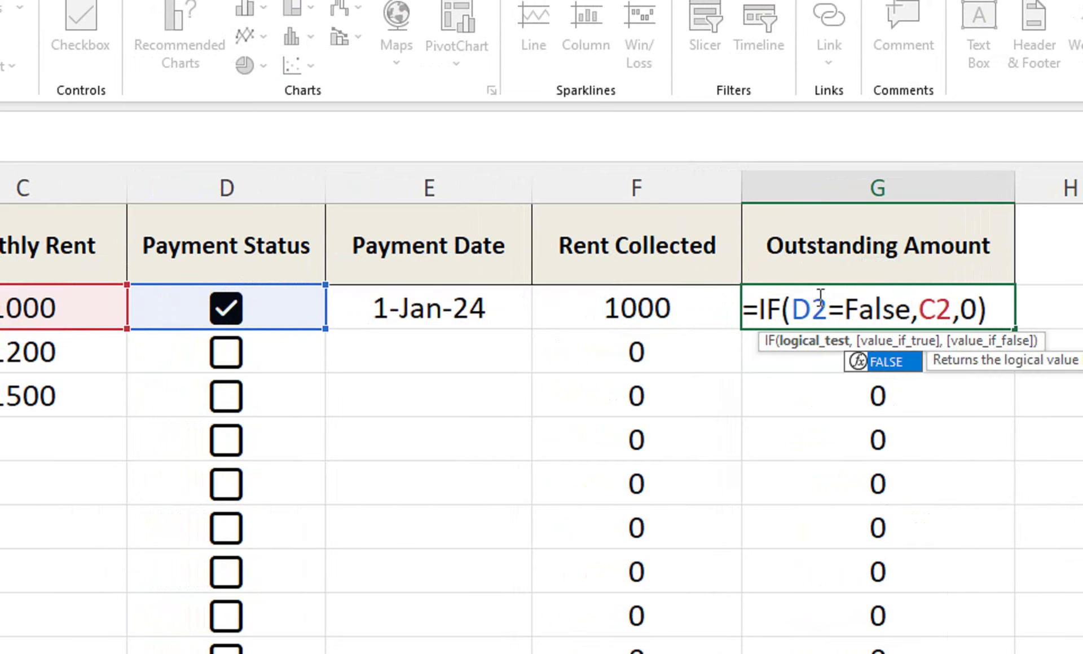
pyautogui.press('Return')
pyautogui.click(854, 300)
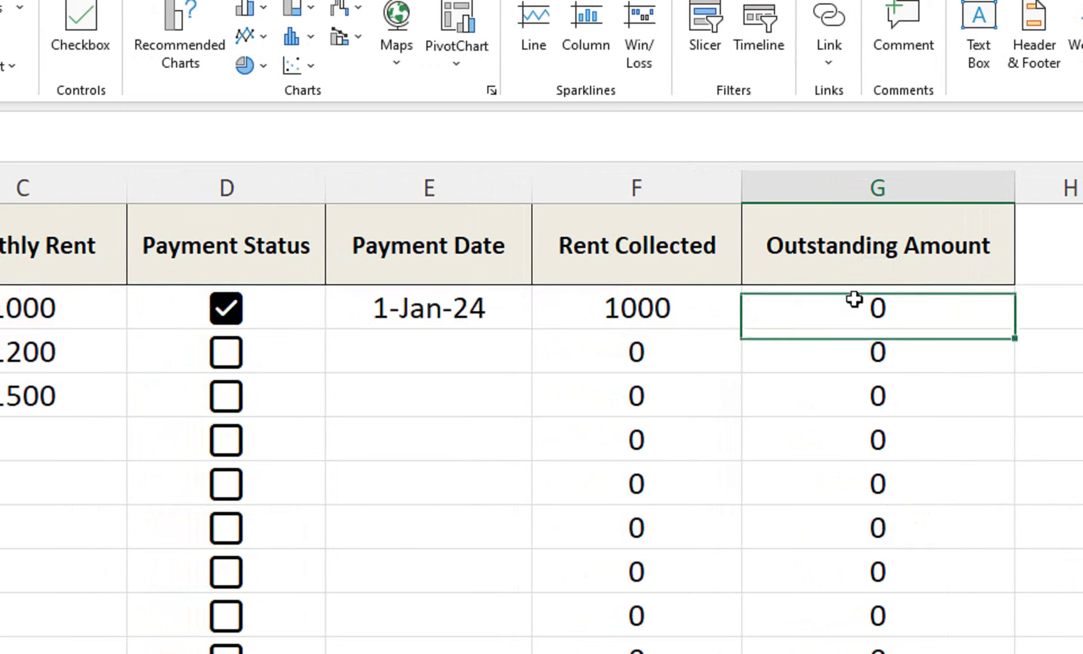
pyautogui.doubleClick(857, 330)
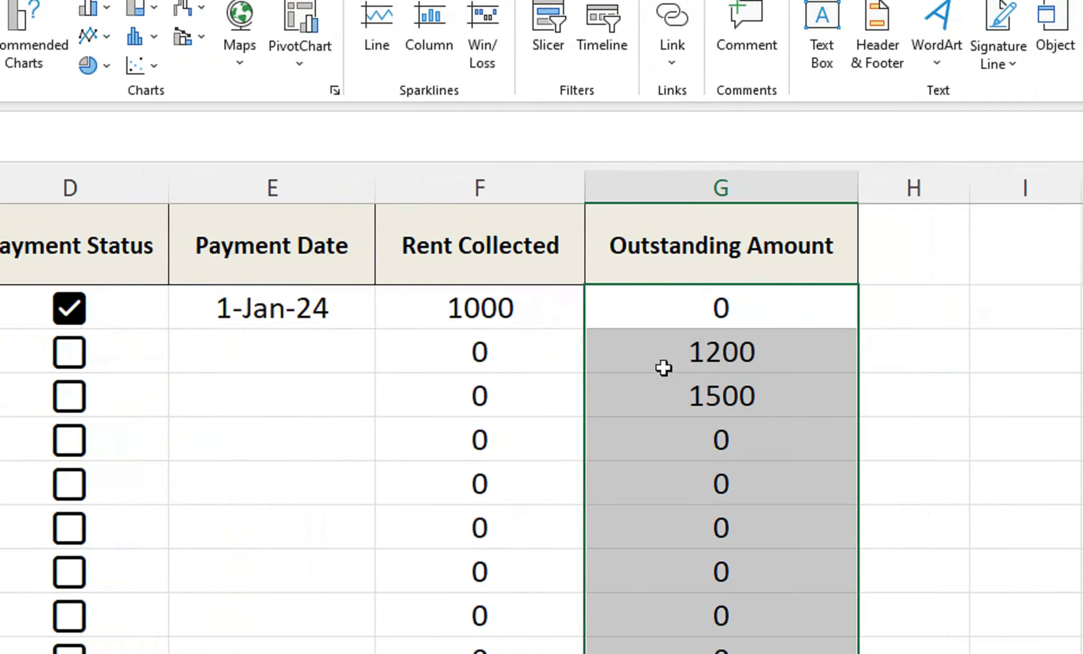
# Step: Tick the third tenant's Payment Status box and fill F2's Rent Collected formula down column F
pyautogui.click(225, 398)
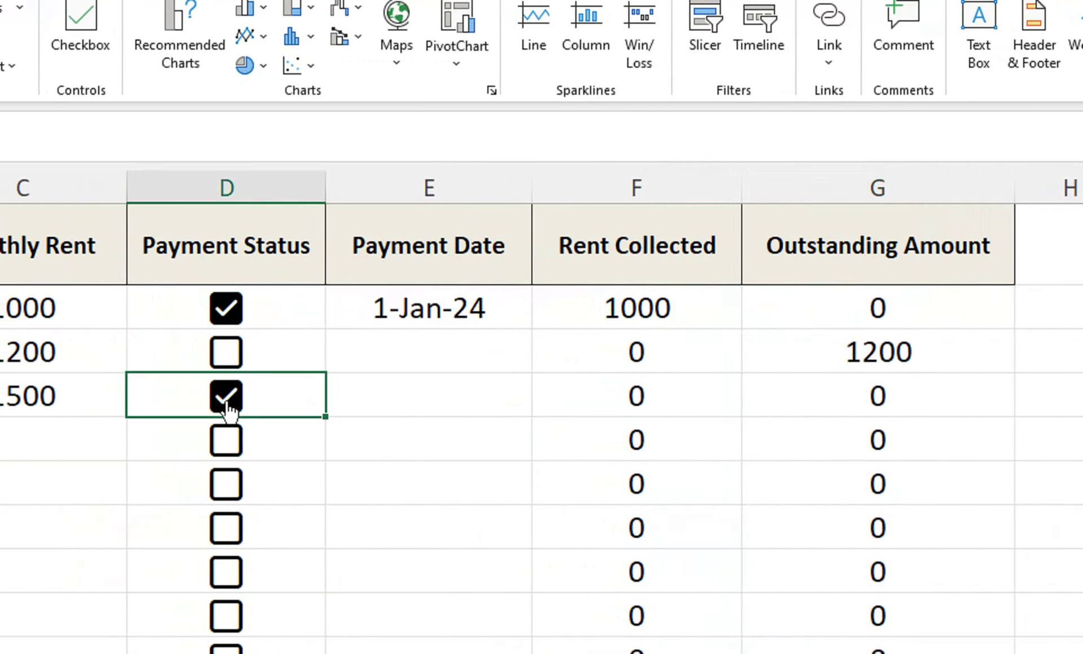
pyautogui.click(637, 307)
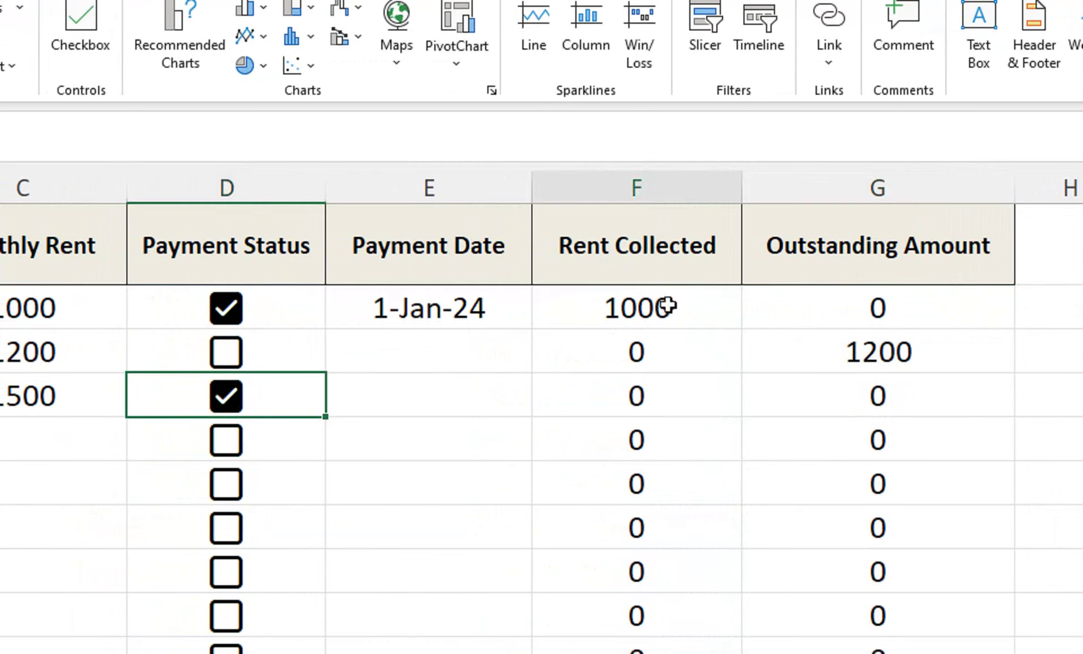
pyautogui.doubleClick(743, 329)
pyautogui.click(645, 395)
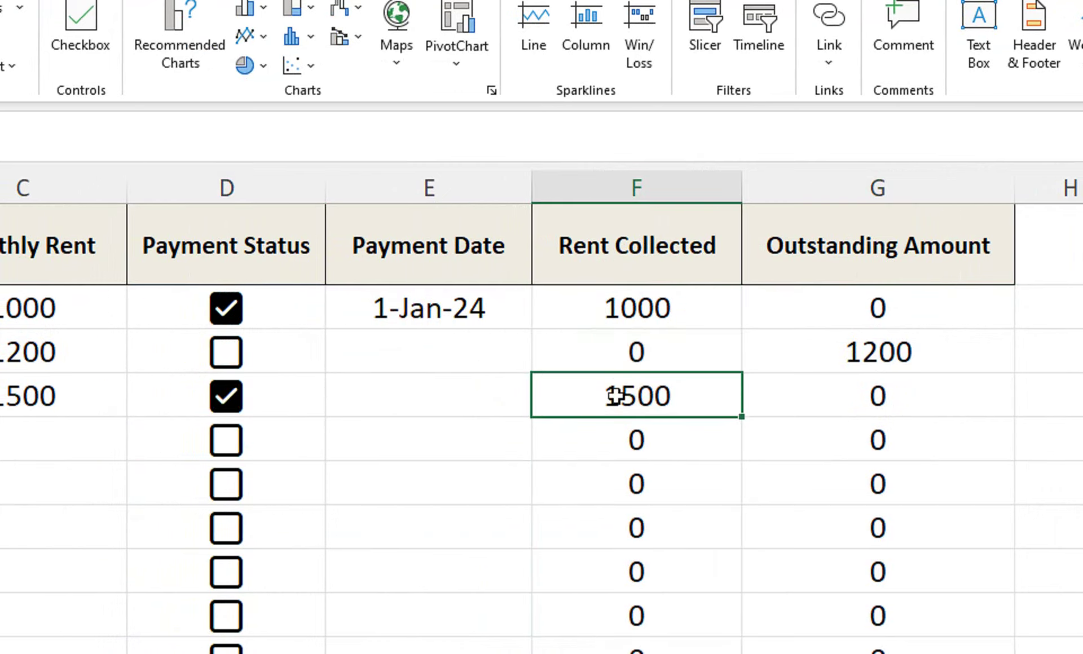
# Step: Untick and re-tick the third tenant's box to show 1500 collected and 0 outstanding
pyautogui.click(231, 397)
pyautogui.hscroll(2, 877, 256)
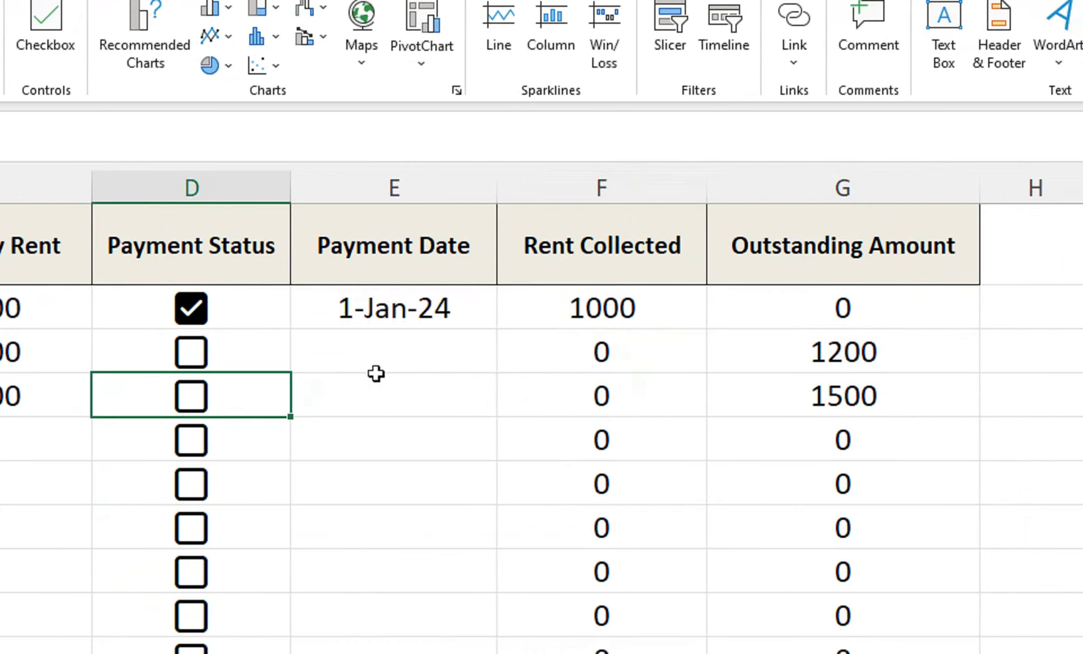
pyautogui.hscroll(-2, 213, 411)
pyautogui.click(227, 414)
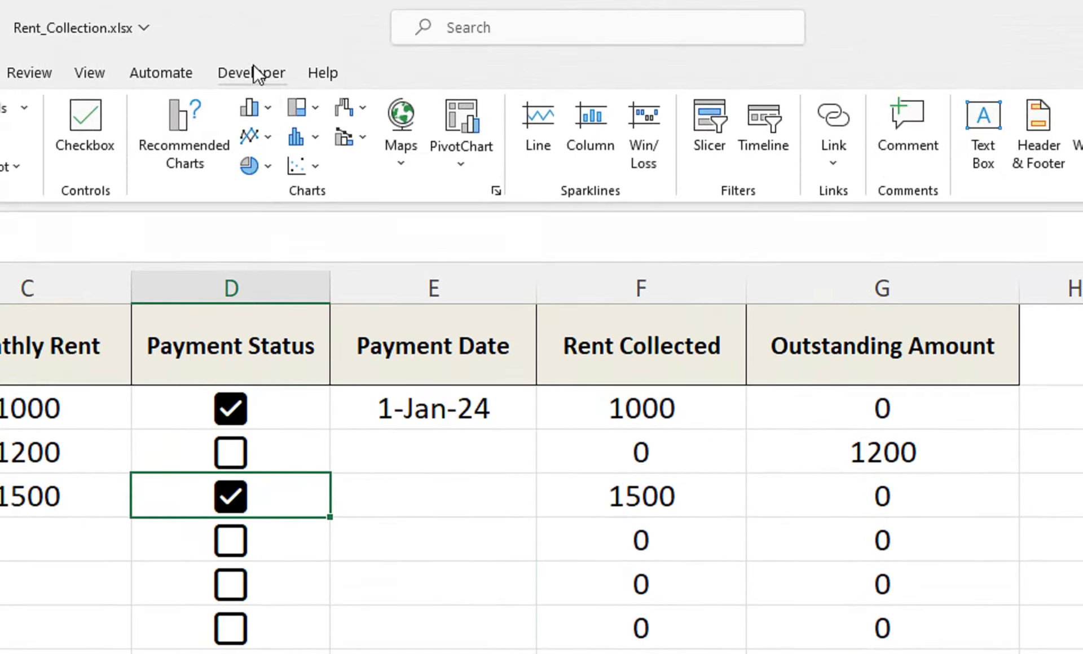
# Step: Show the Developer tools and pick the Form Control check box
pyautogui.rightClick(224, 75)
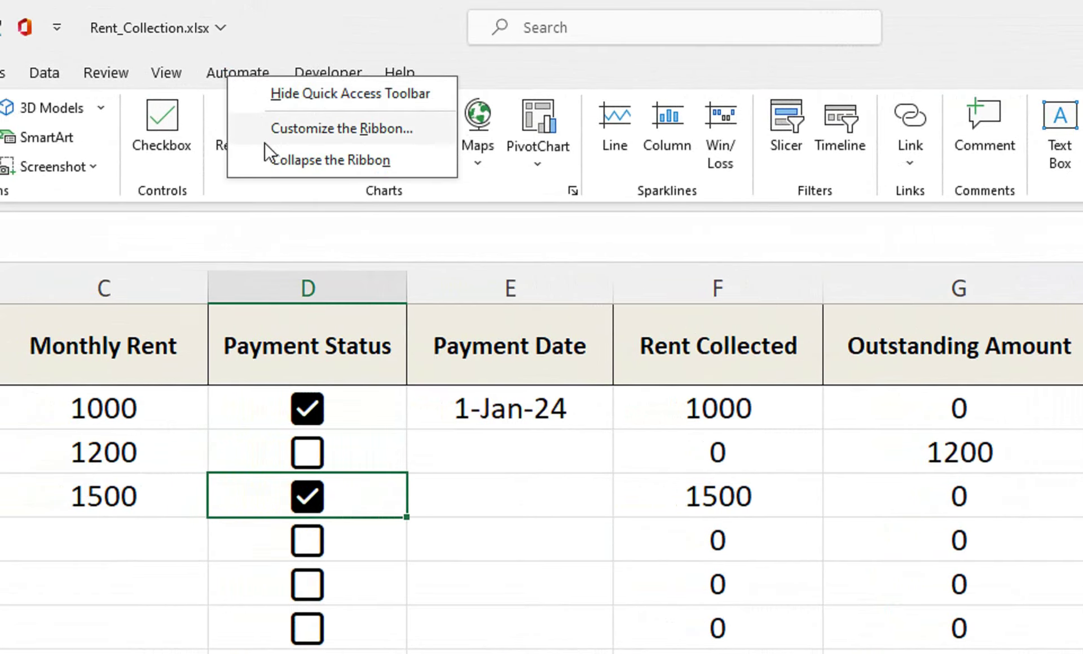
pyautogui.press('Escape')
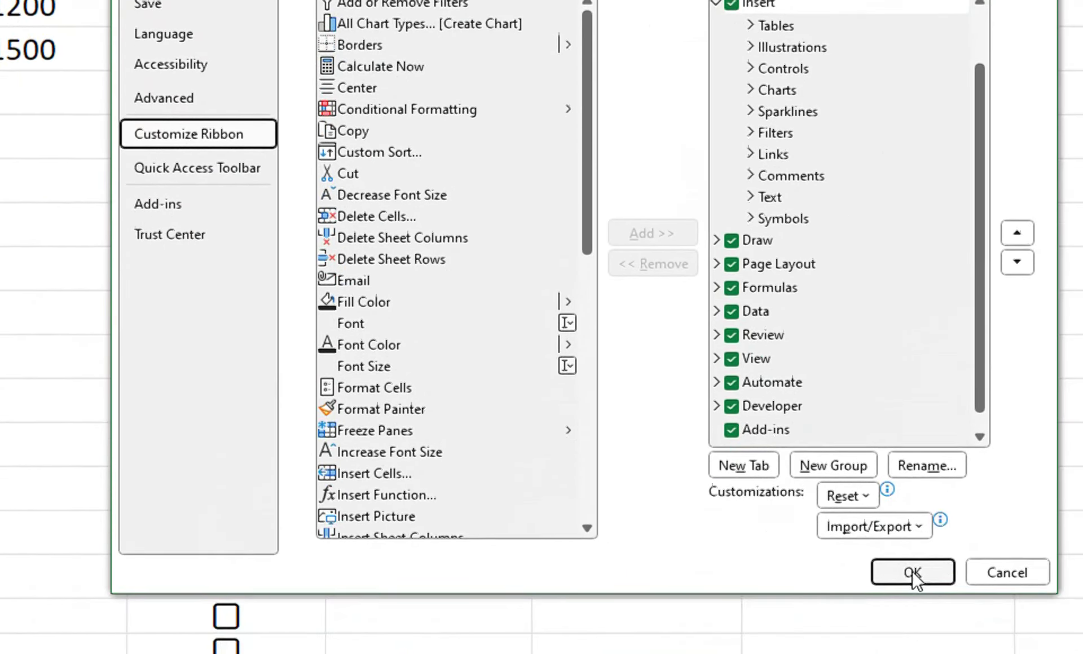
pyautogui.click(894, 507)
pyautogui.click(211, 70)
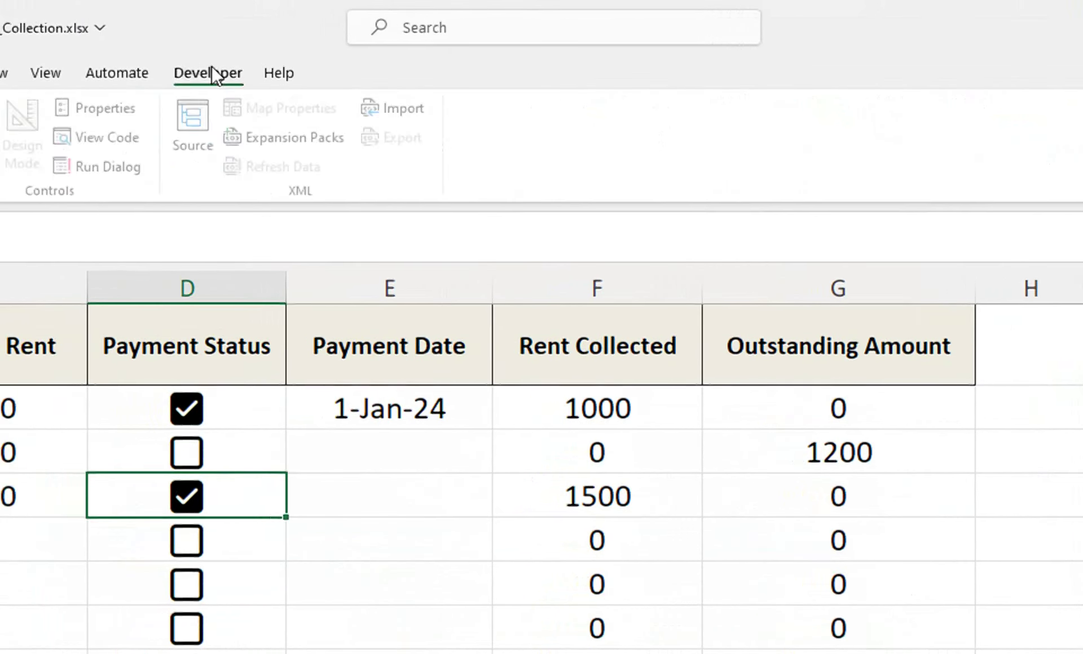
pyautogui.click(206, 165)
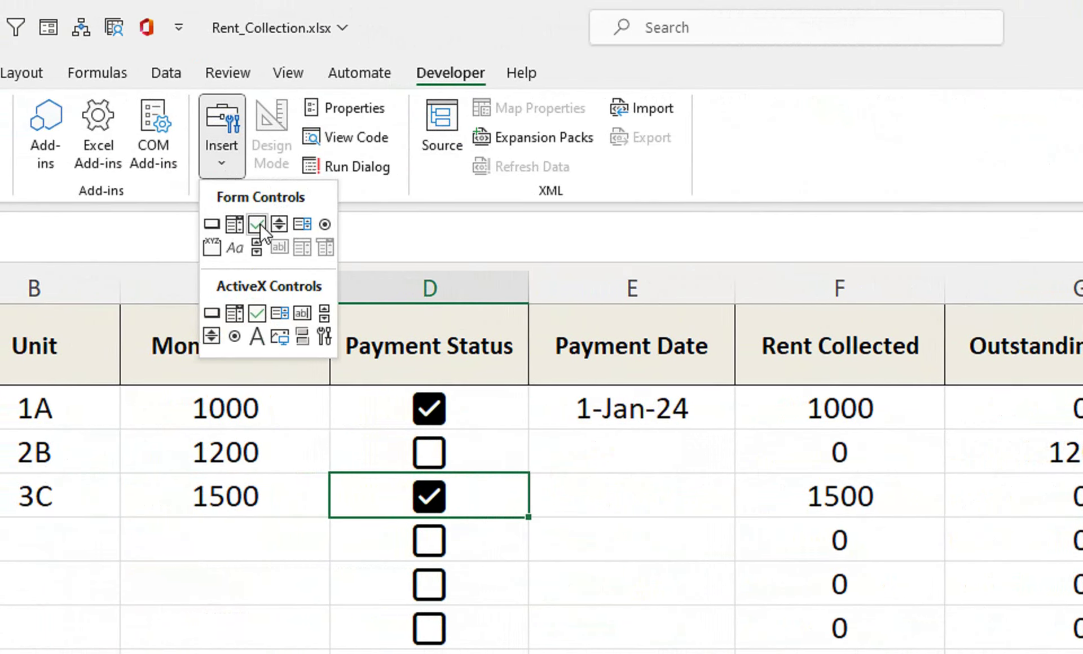
pyautogui.click(258, 225)
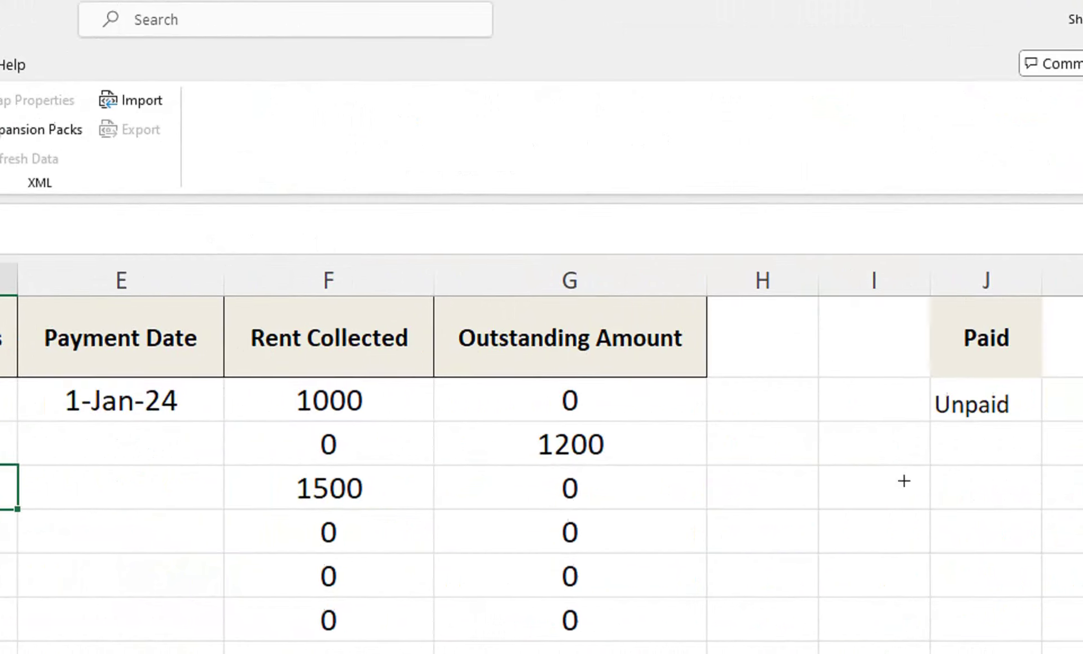
# Step: Draw an unlabelled checkbox in H3 and copy it down to H4 and H5
pyautogui.moveTo(749, 422); pyautogui.dragTo(806, 463)
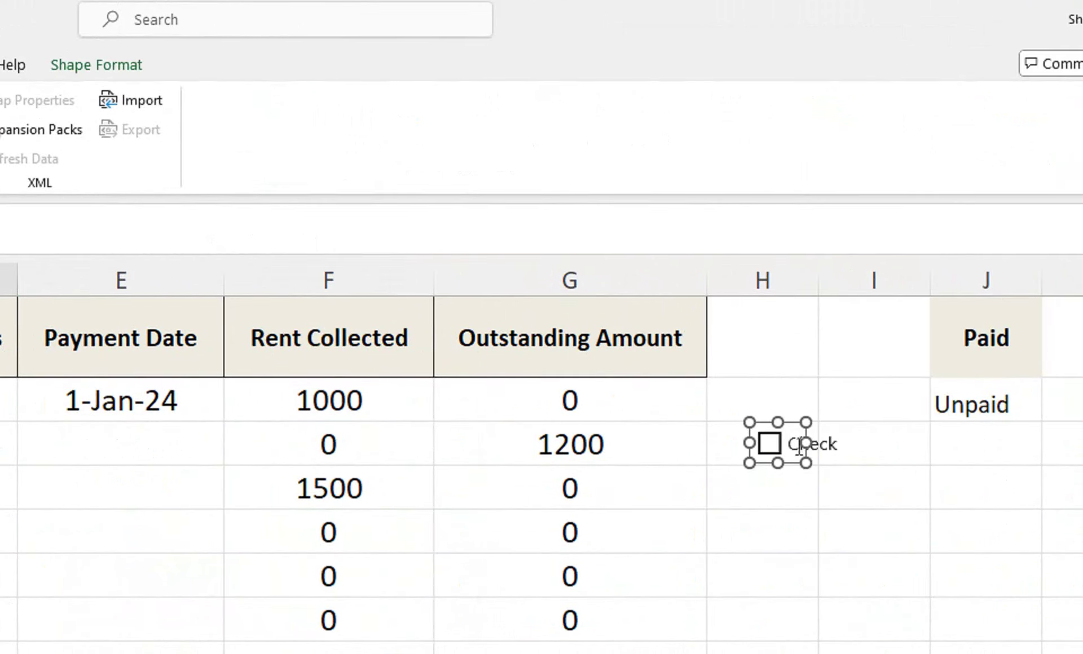
pyautogui.click(788, 444)
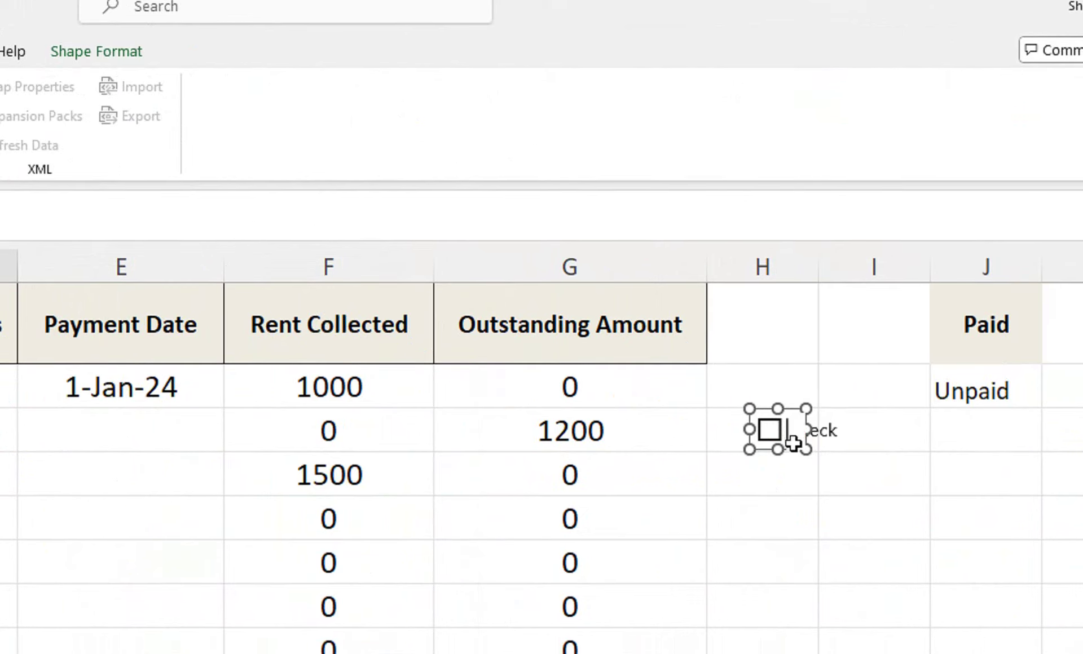
pyautogui.click(797, 516)
pyautogui.click(809, 391)
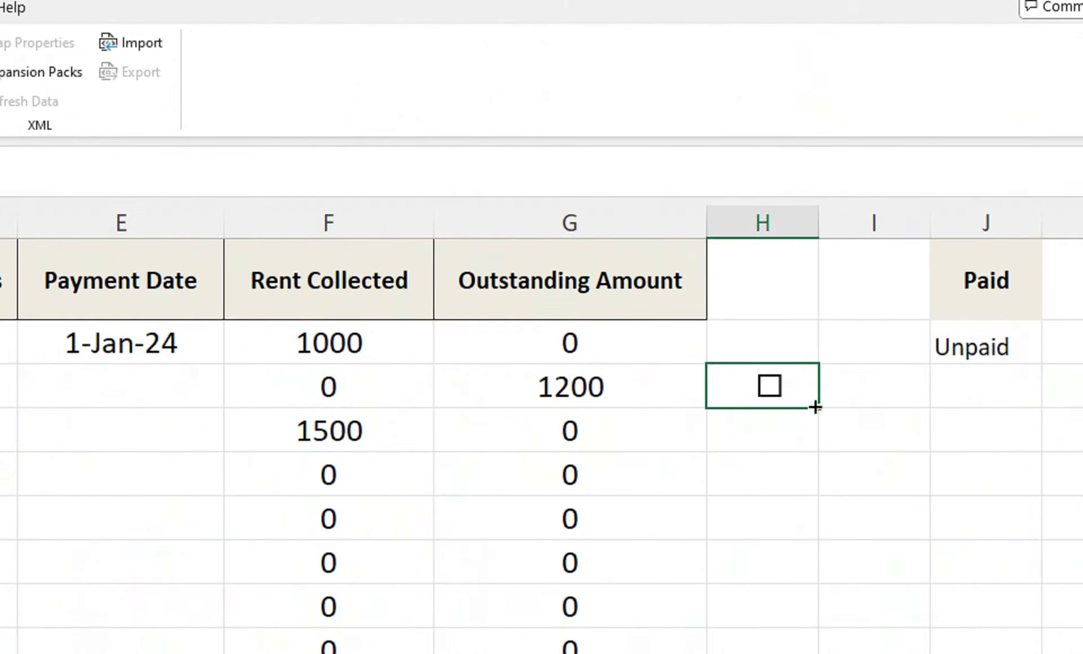
pyautogui.moveTo(817, 406); pyautogui.dragTo(814, 468)
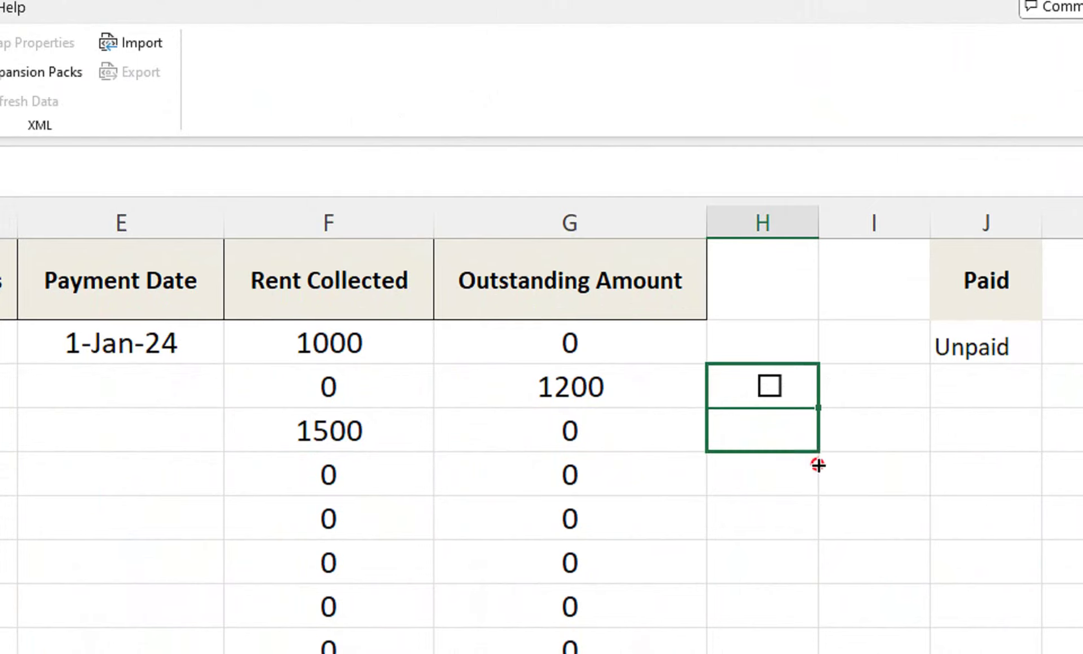
# Step: Link the first checkbox to $H$3 and test it, leaving H3 at FALSE
pyautogui.rightClick(778, 388)
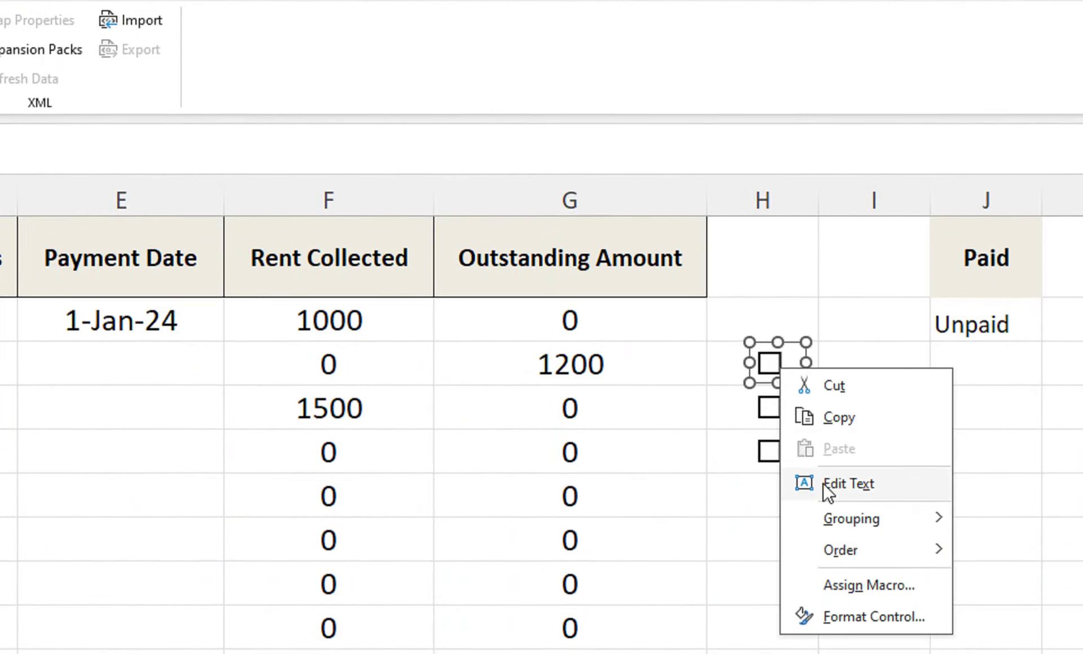
pyautogui.click(873, 625)
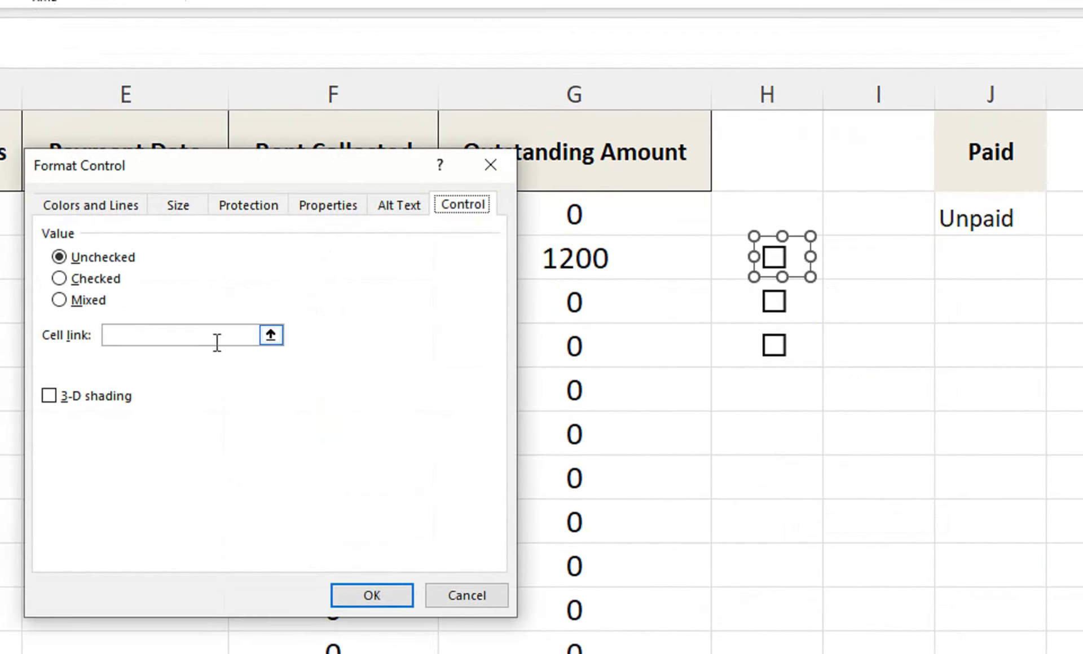
pyautogui.click(215, 336)
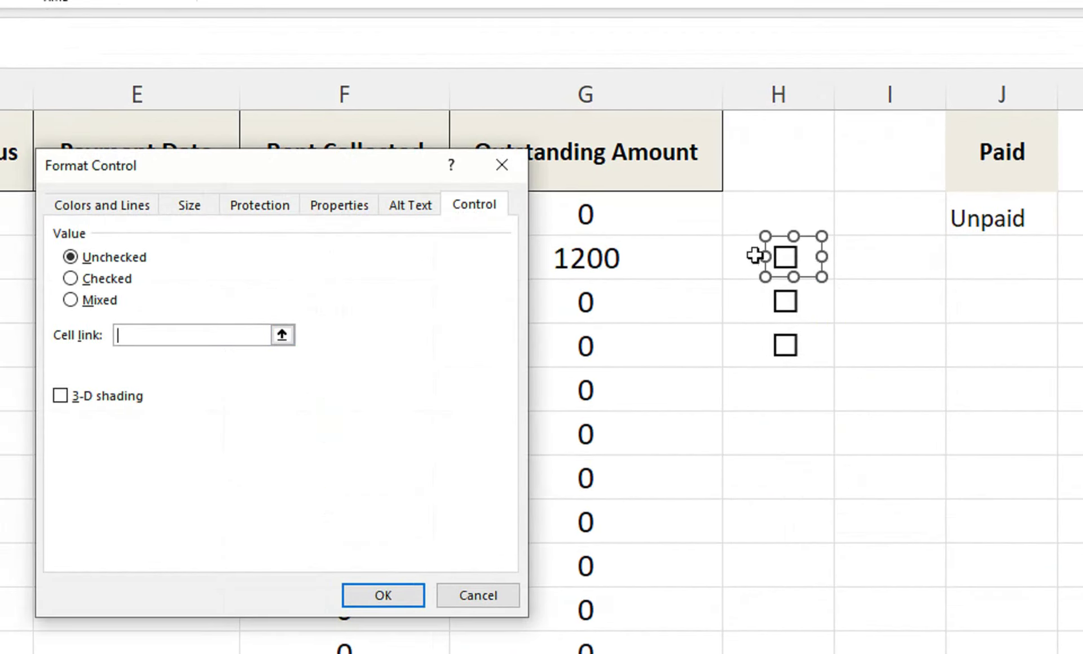
pyautogui.click(733, 253)
pyautogui.click(378, 596)
pyautogui.click(831, 217)
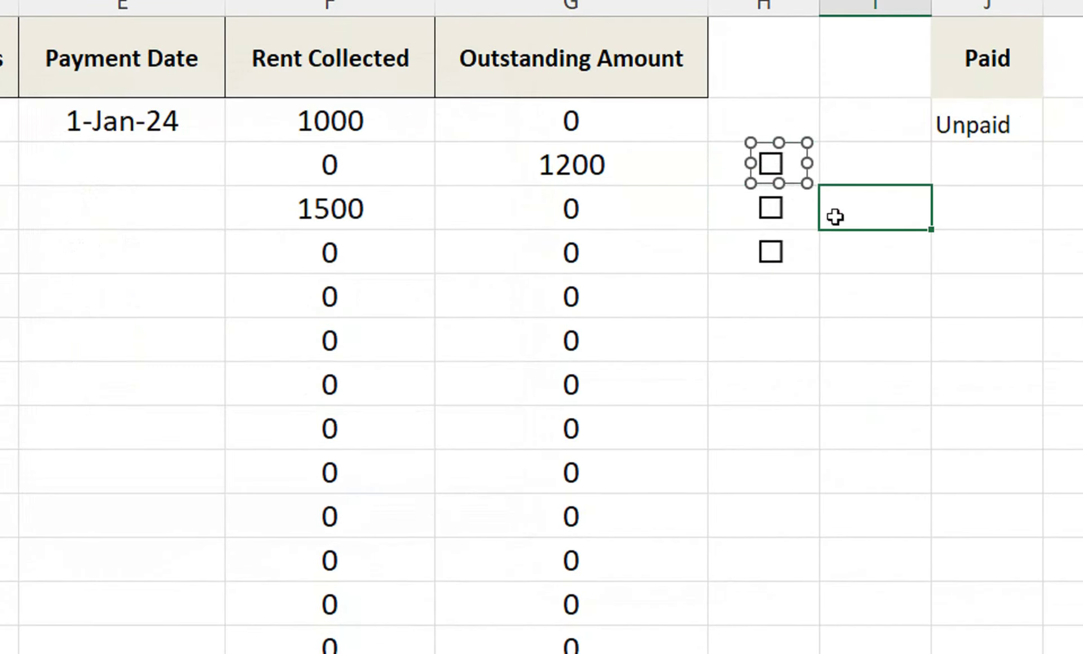
pyautogui.click(776, 165)
pyautogui.click(771, 165)
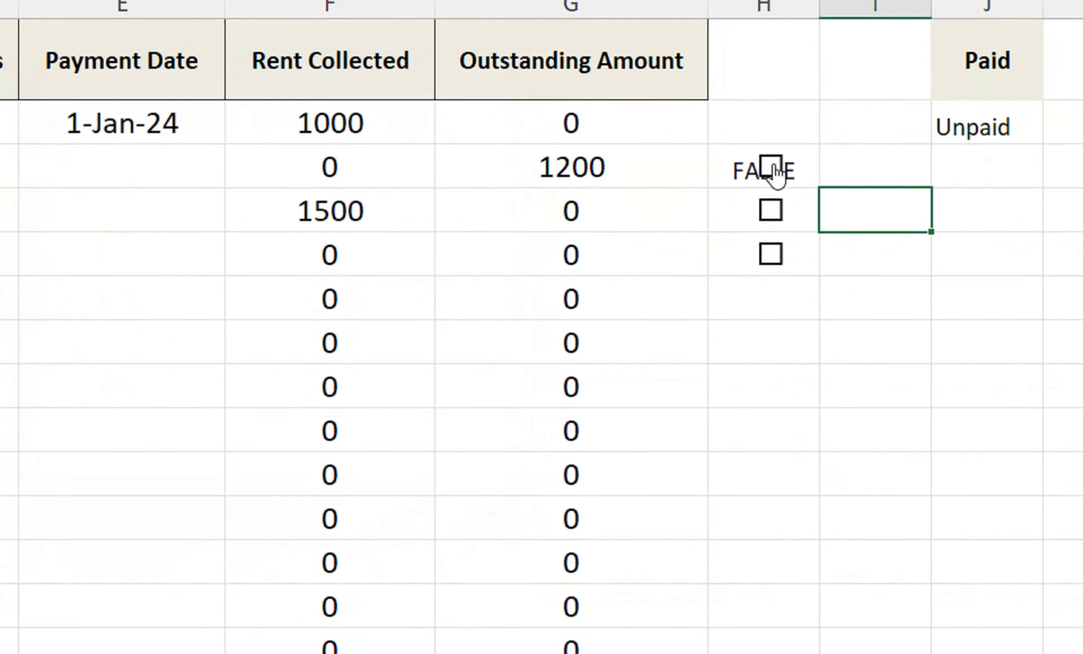
# Step: Link the second checkbox to $H$4 and tick it so H4 shows TRUE
pyautogui.rightClick(772, 222)
pyautogui.click(851, 468)
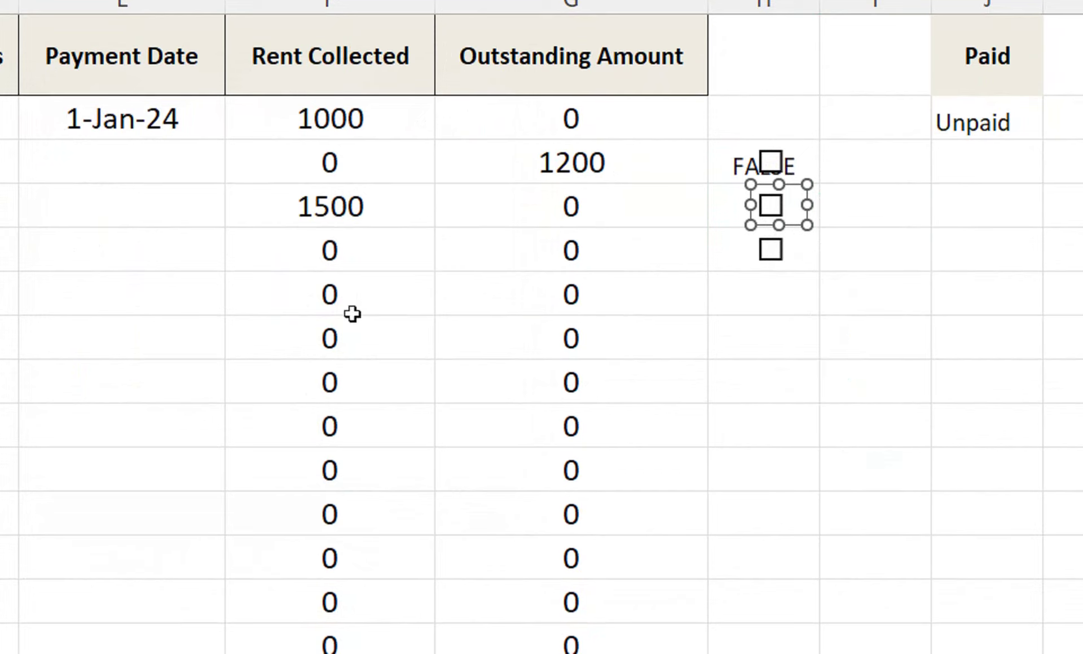
pyautogui.click(732, 213)
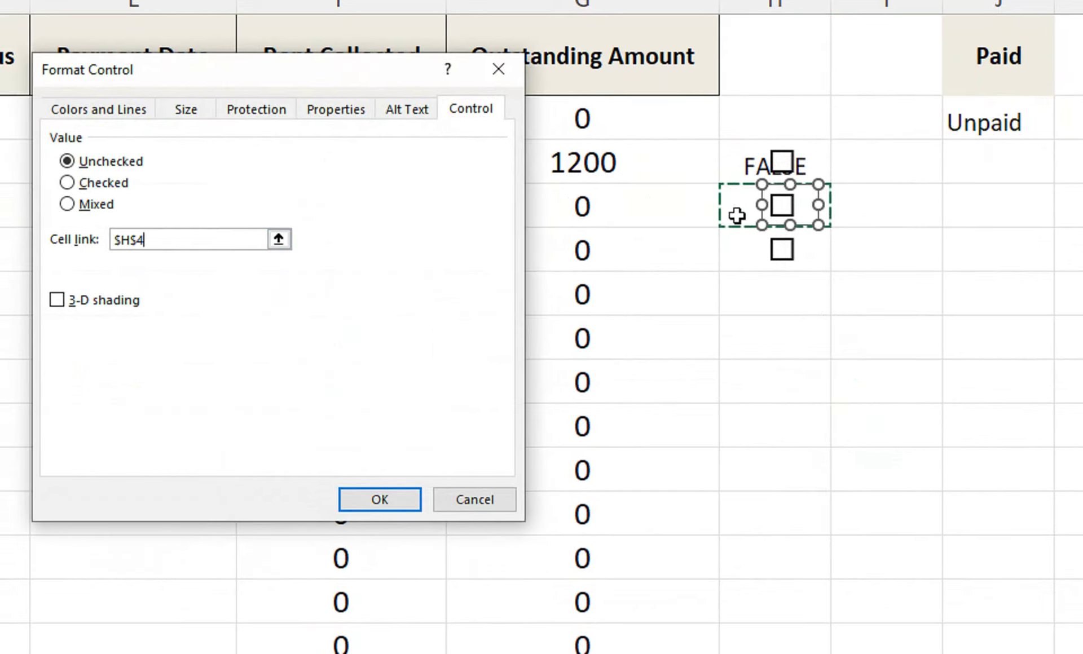
pyautogui.click(376, 497)
pyautogui.click(876, 265)
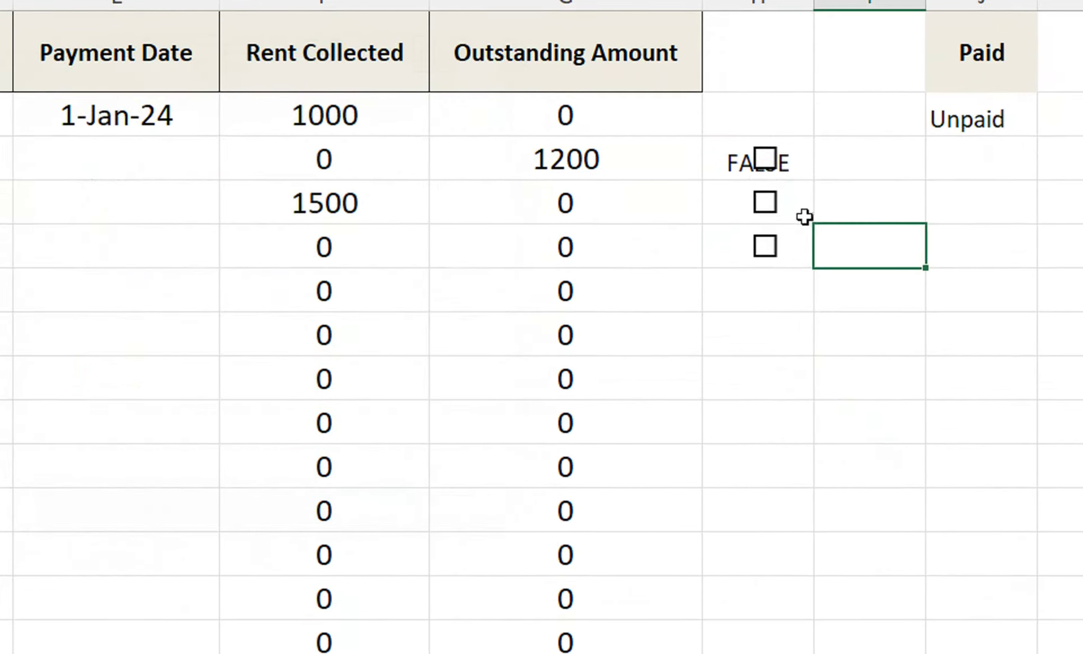
pyautogui.click(765, 204)
# Step: Link the third checkbox to $H$5 and tick it so H5 shows TRUE
pyautogui.rightClick(768, 257)
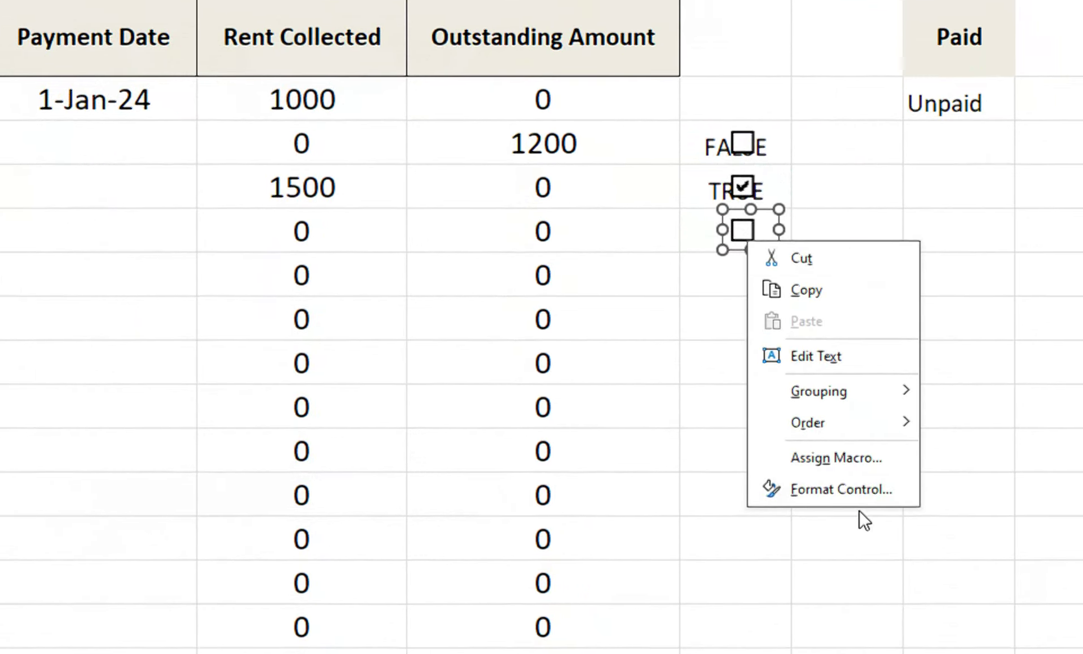
pyautogui.click(854, 499)
pyautogui.click(215, 209)
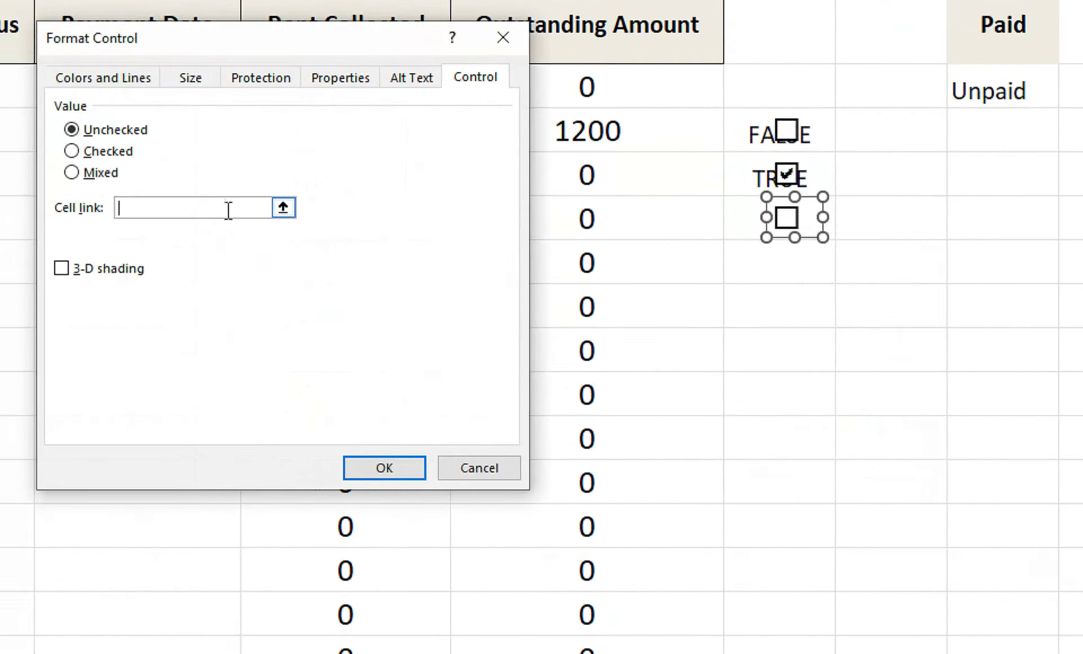
pyautogui.click(719, 228)
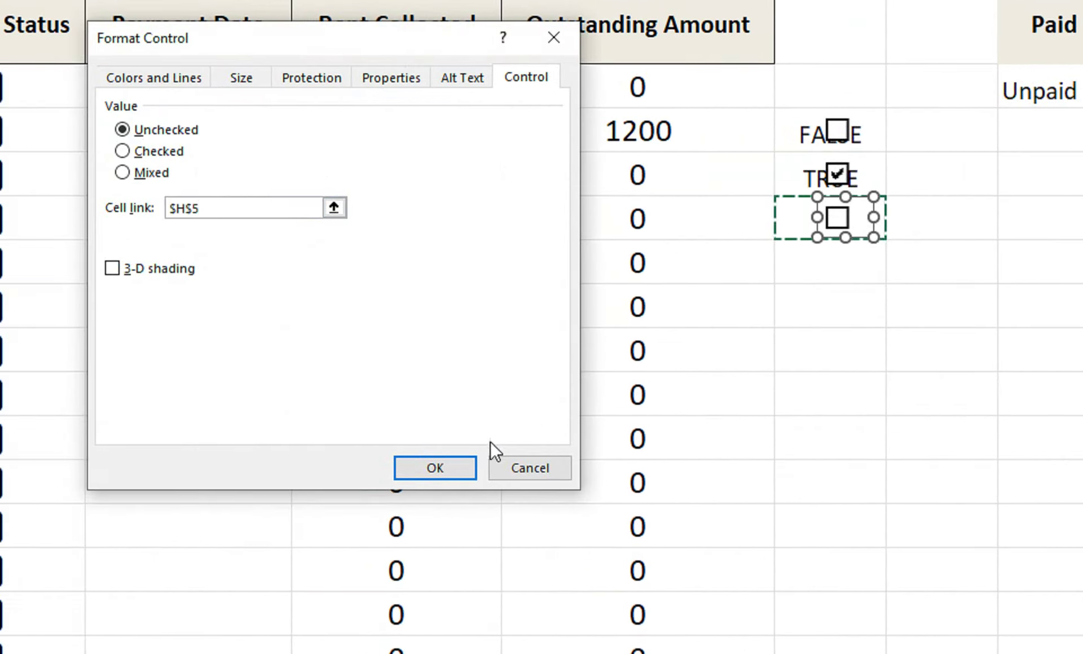
pyautogui.click(471, 463)
pyautogui.click(844, 248)
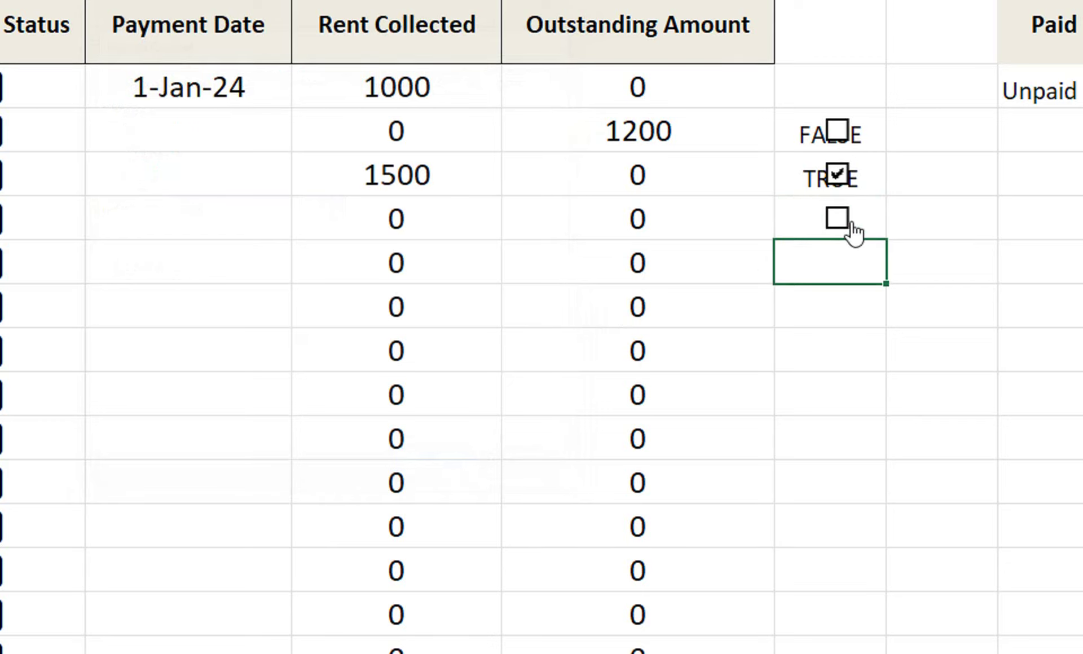
pyautogui.click(849, 231)
pyautogui.click(846, 158)
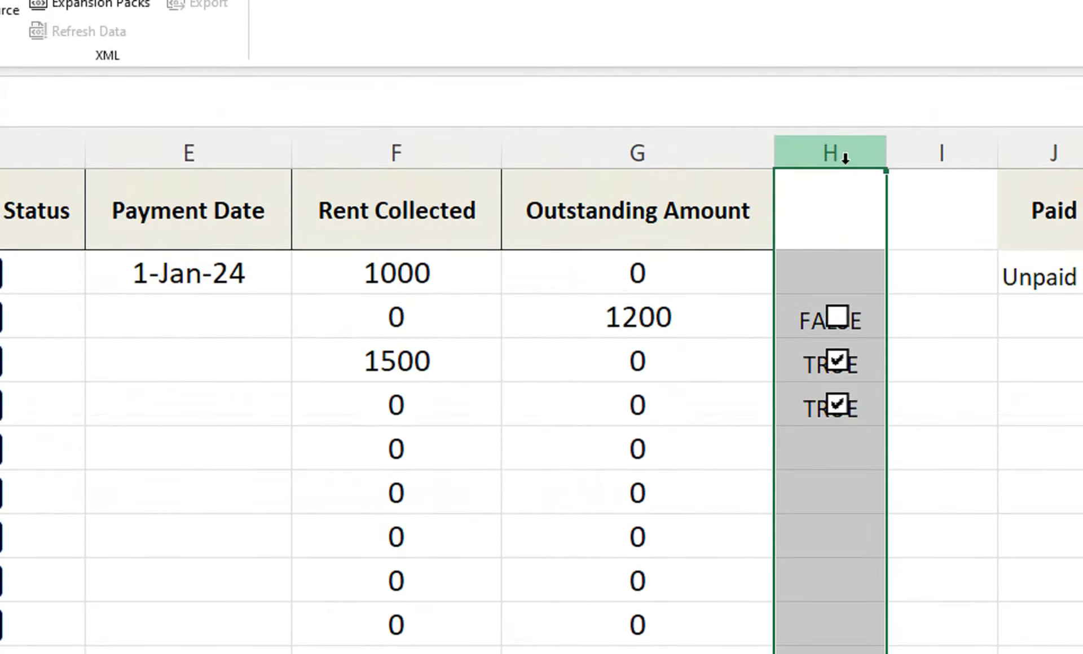
# Step: Clear column H's TRUE/FALSE values and delete the three practice checkboxes
pyautogui.rightClick(844, 163)
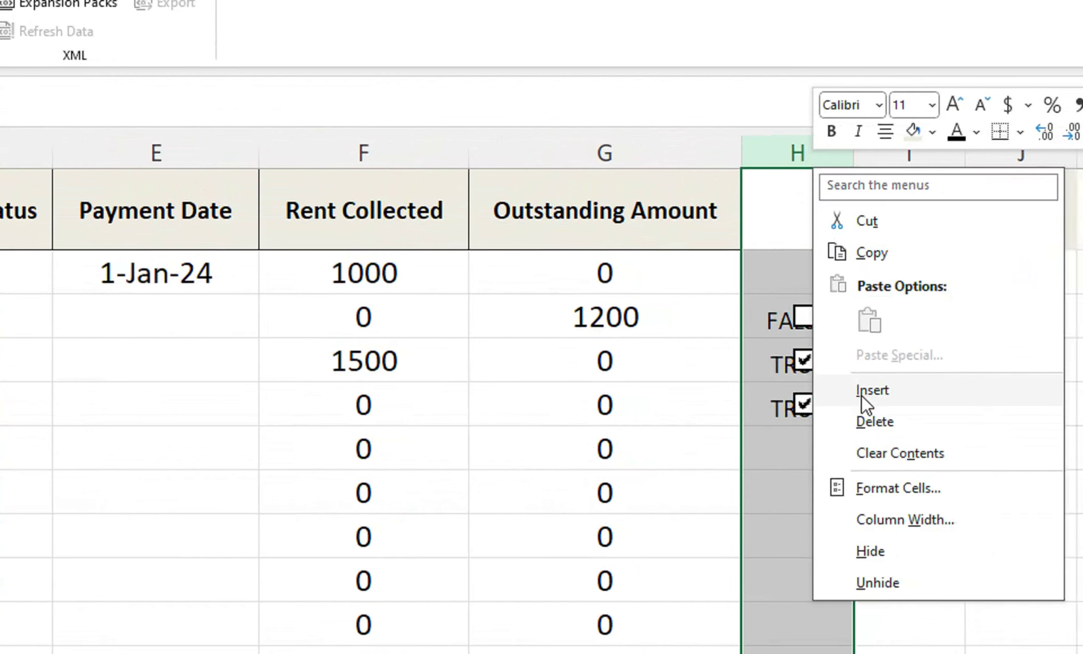
pyautogui.click(895, 453)
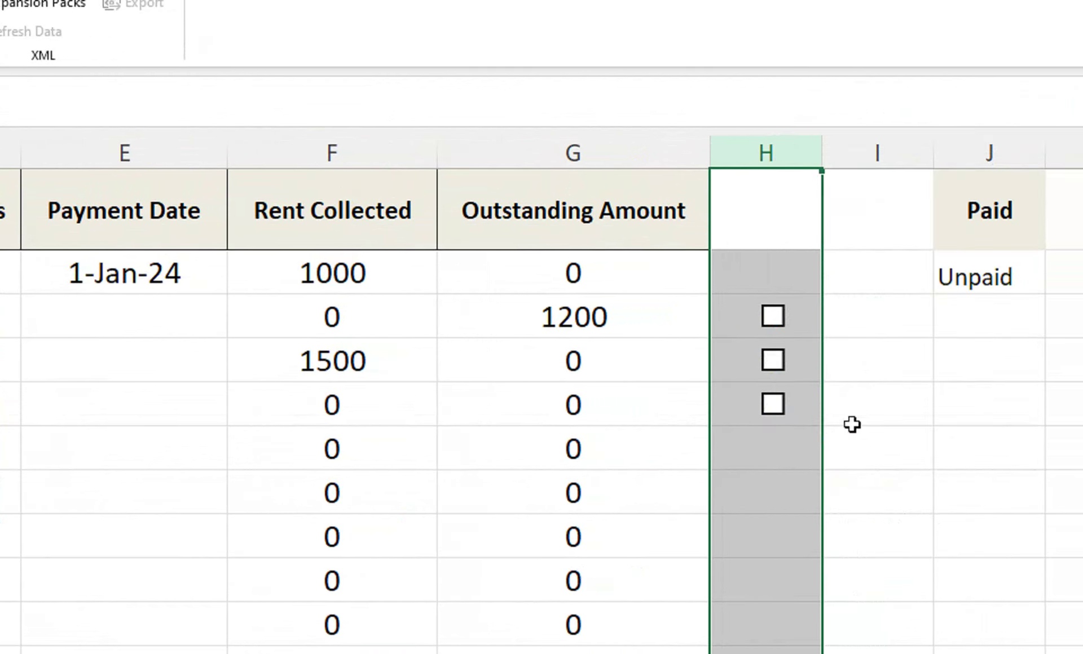
pyautogui.rightClick(770, 317)
pyautogui.press('Escape')
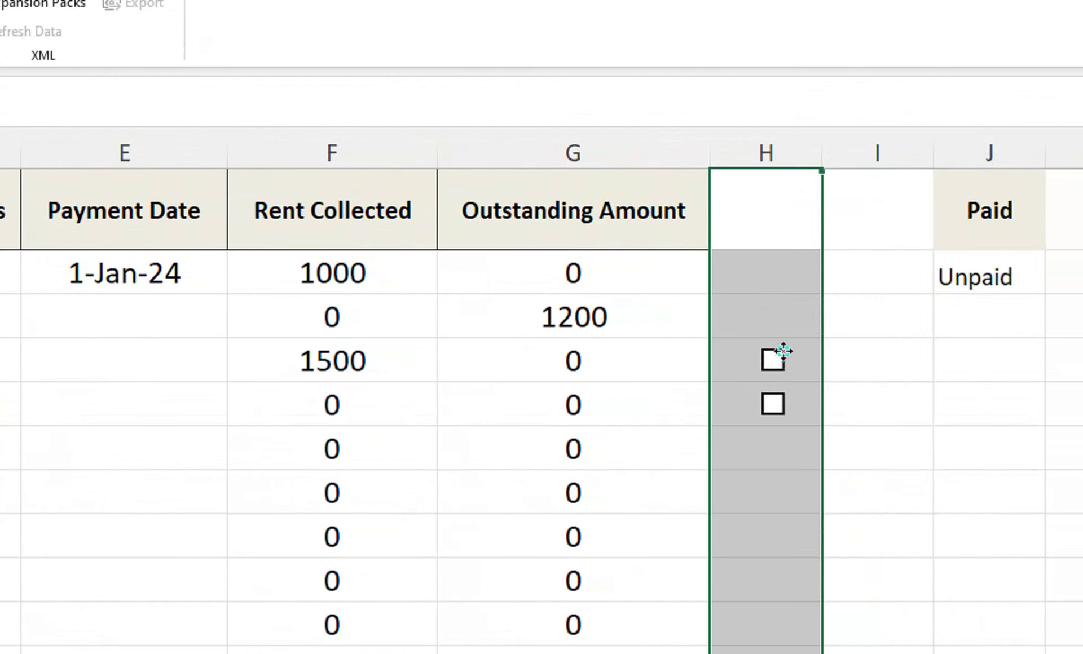
pyautogui.rightClick(785, 352)
pyautogui.click(818, 377)
pyautogui.rightClick(774, 414)
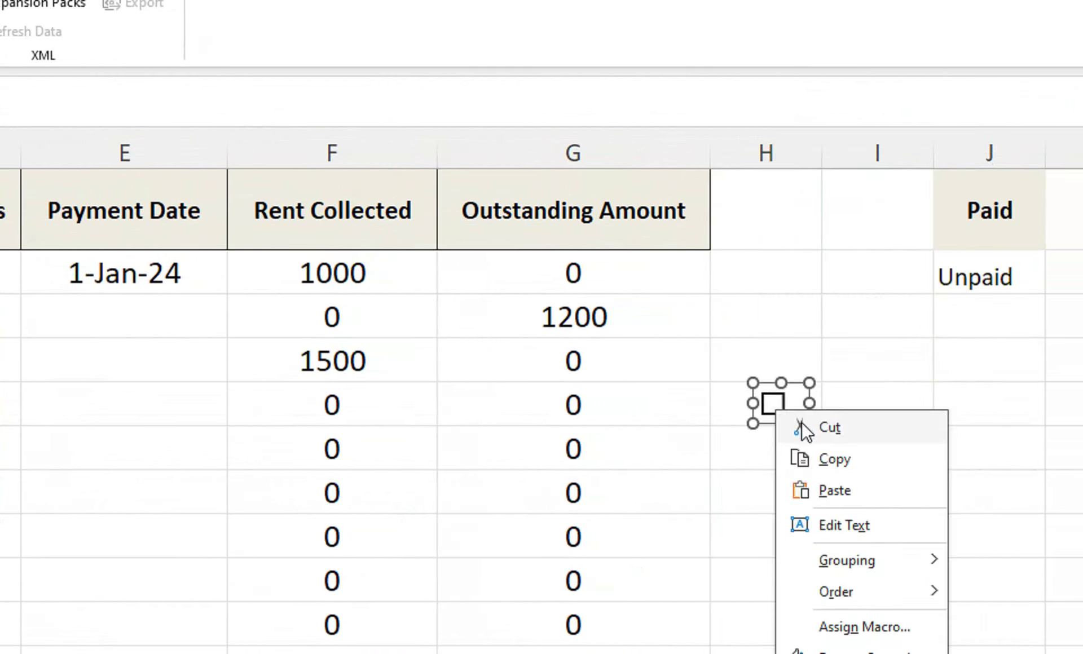
pyautogui.click(812, 429)
# Step: Return to the Payment Status cells D4 and D5
pyautogui.hscroll(-3, 113, 425)
pyautogui.hscroll(-2, 203, 410)
pyautogui.click(239, 401)
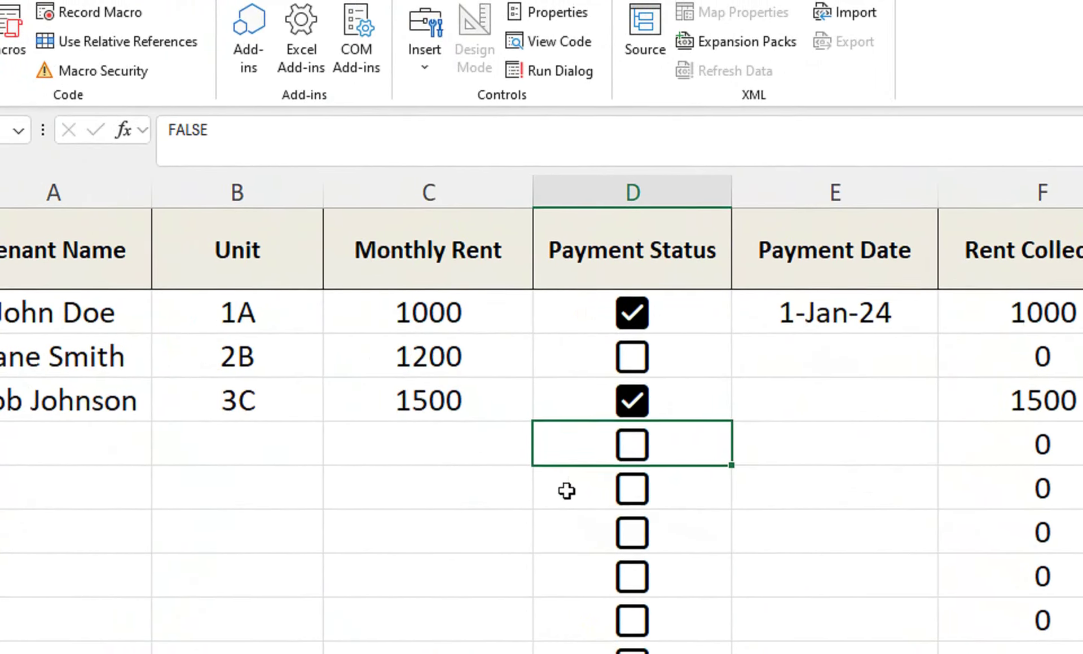
pyautogui.click(566, 495)
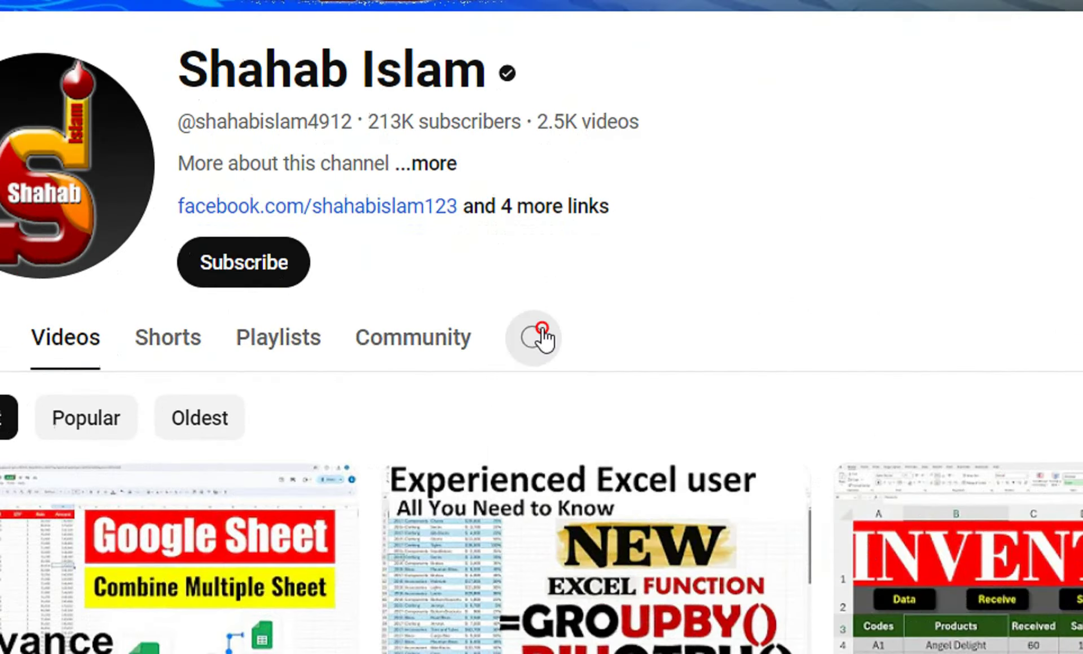
# Step: Search the channel's videos for checkboxes and browse the results
pyautogui.click(414, 396)
pyautogui.write('checkboxes')
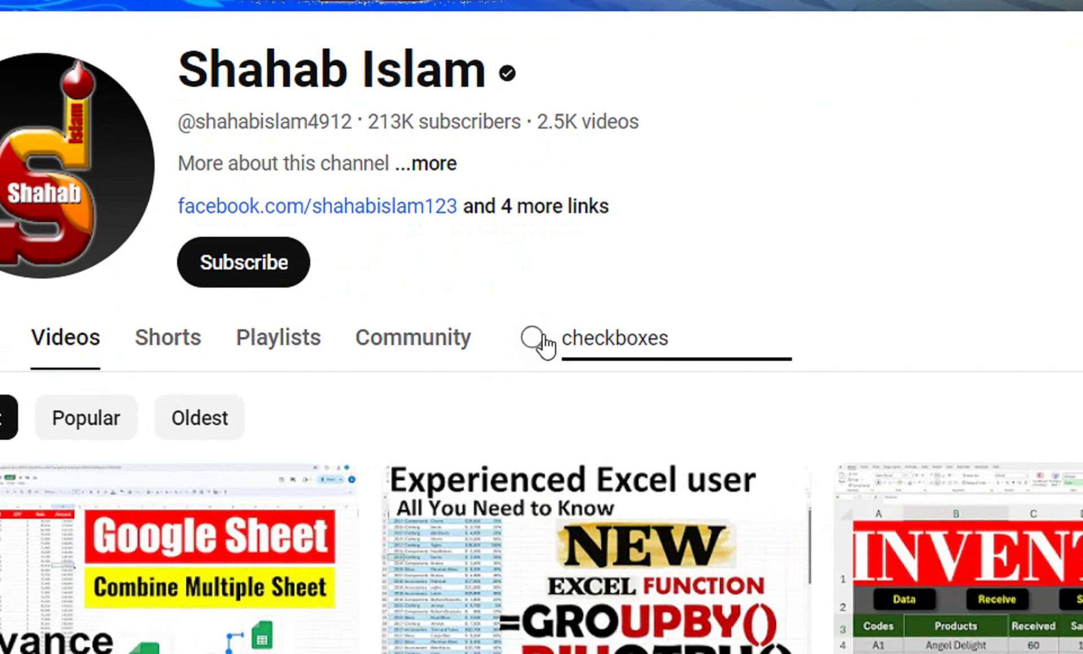
pyautogui.press('Return')
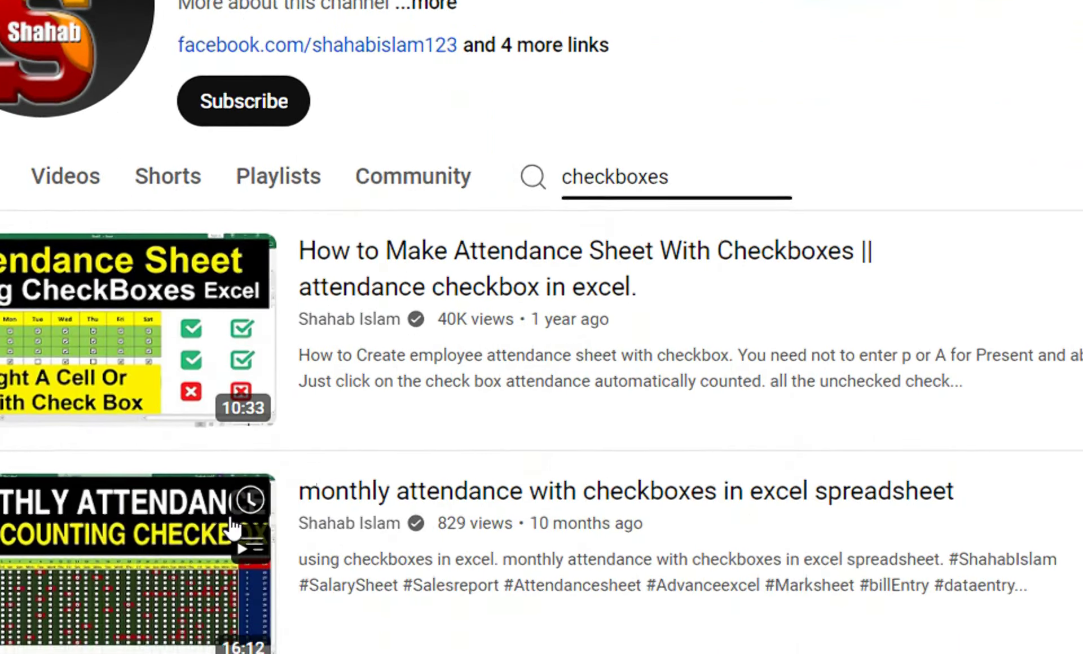
pyautogui.scroll(-5, 1076, 111)
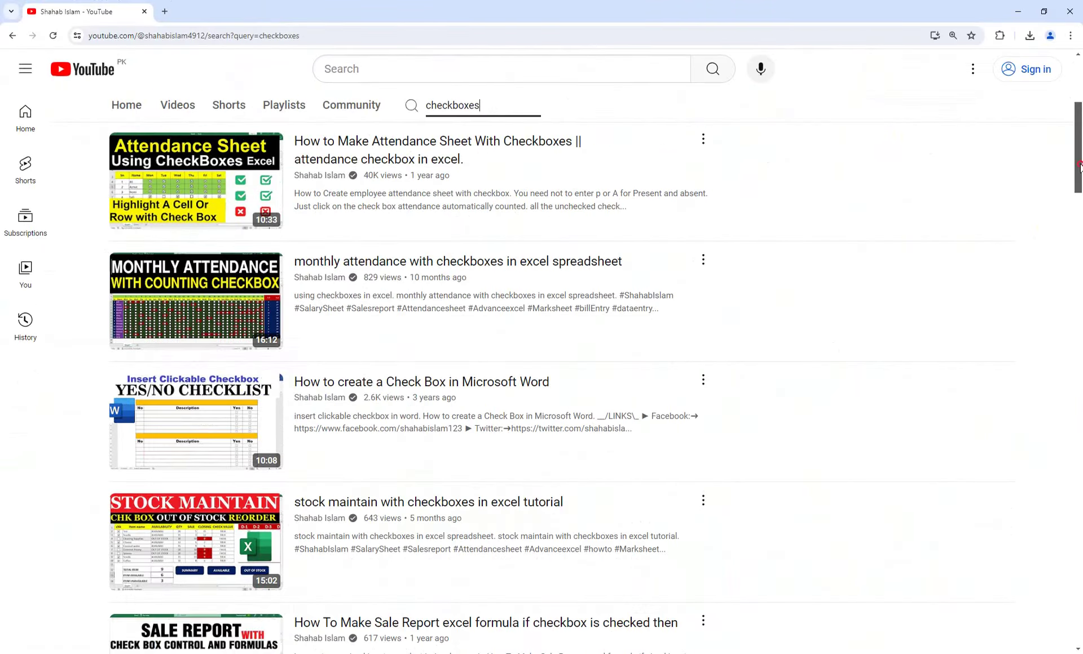
pyautogui.moveTo(1078, 167); pyautogui.dragTo(1079, 344)
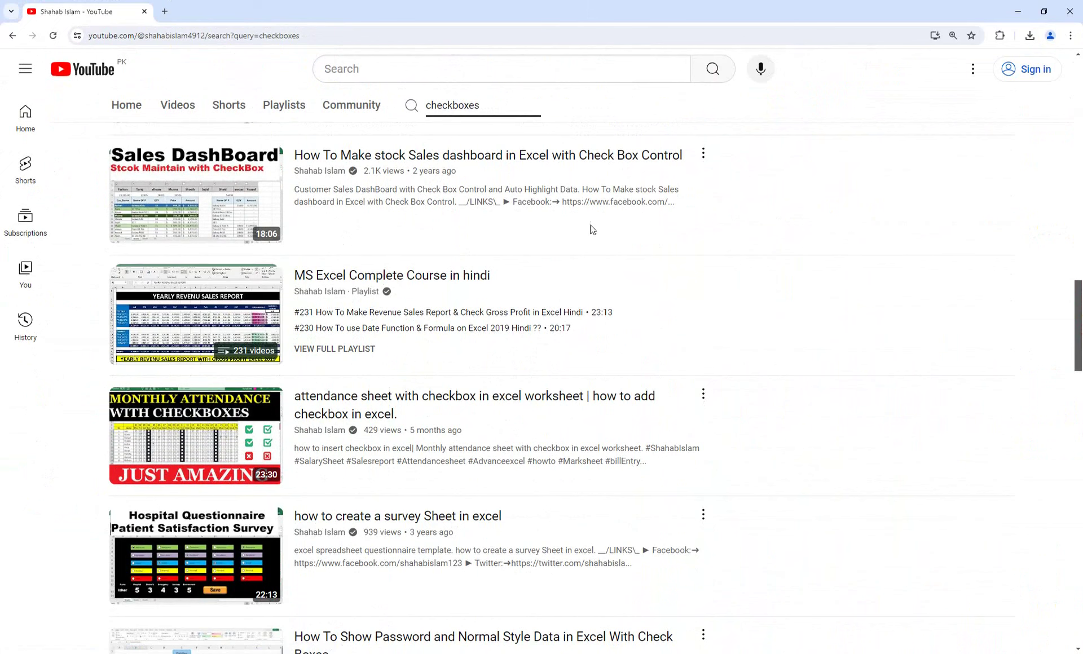
# Step: Return to the channel's Videos page and delete the checkboxes query from its search box
pyautogui.click(166, 116)
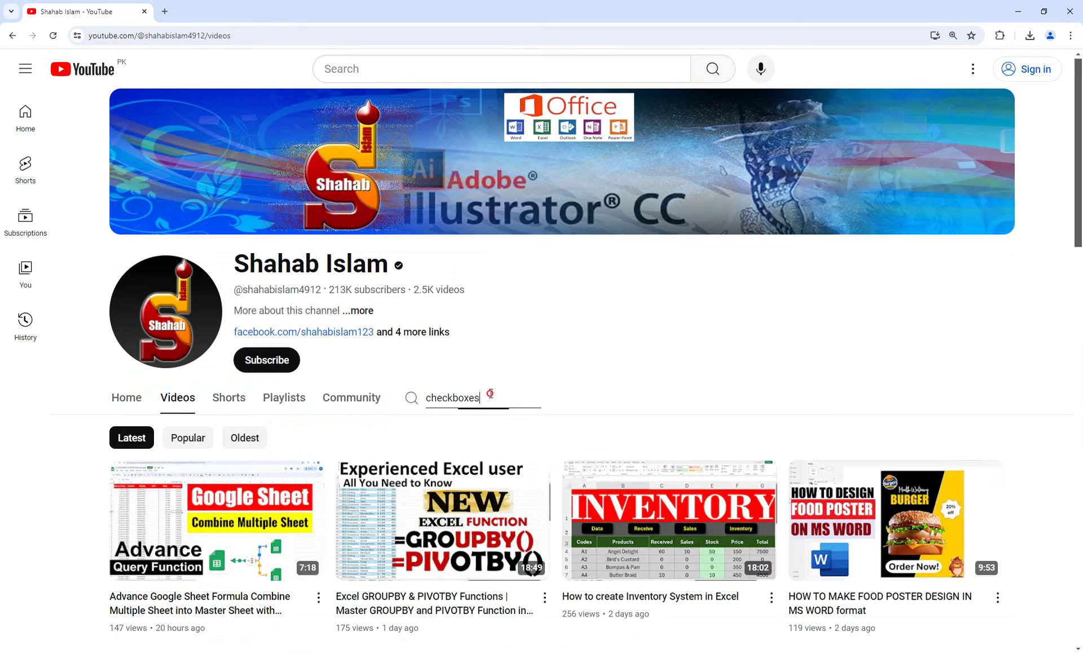
pyautogui.moveTo(490, 393); pyautogui.dragTo(432, 393)
pyautogui.press('BackSpace')
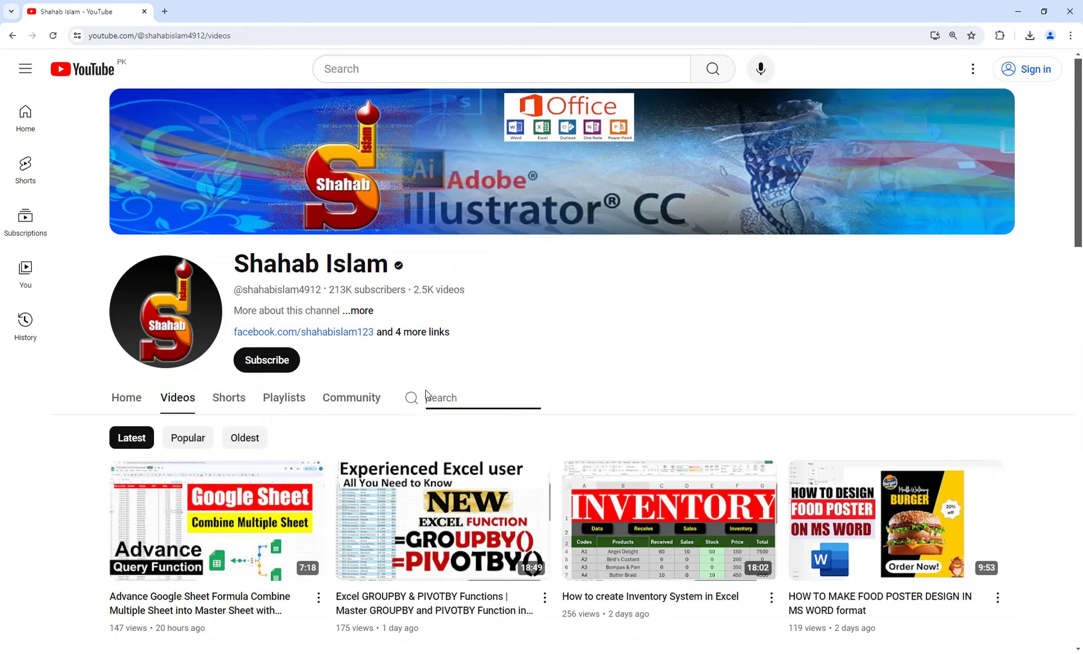
# Step: Copy the three tenant names in A2:A4
pyautogui.click(695, 369)
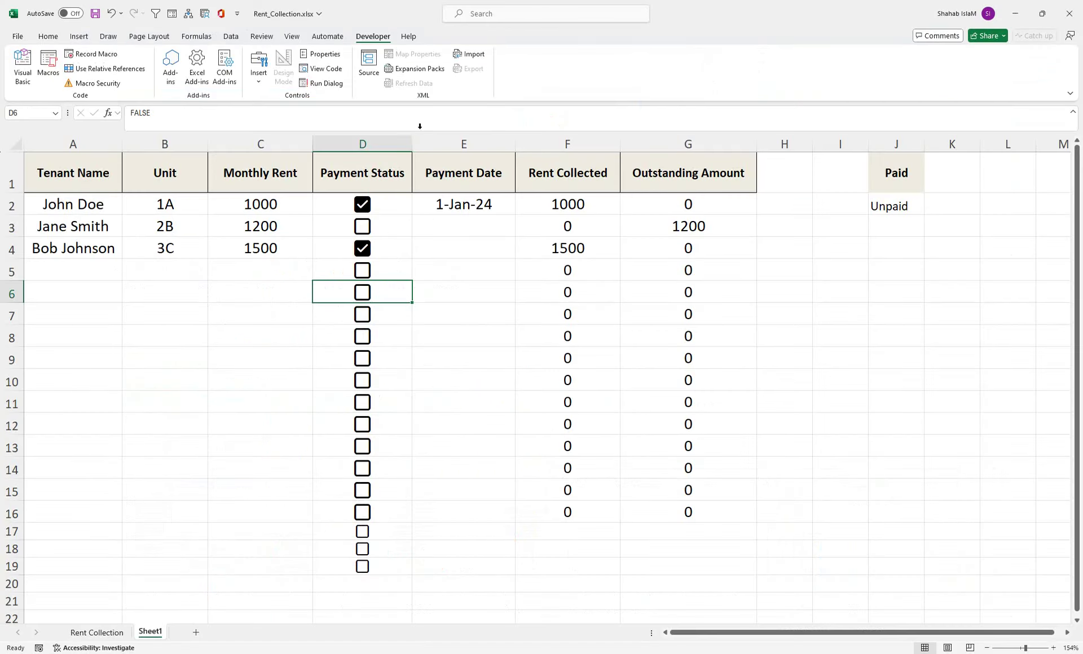
pyautogui.click(427, 240)
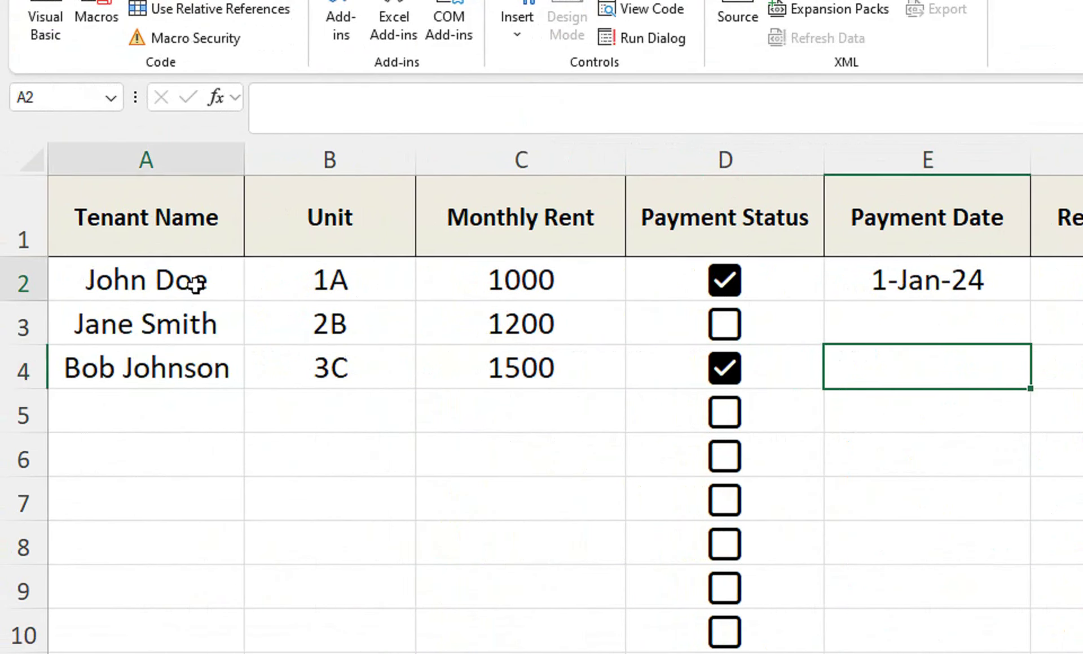
pyautogui.moveTo(67, 205); pyautogui.dragTo(94, 265)
pyautogui.click(188, 401)
pyautogui.moveTo(194, 278); pyautogui.dragTo(197, 453)
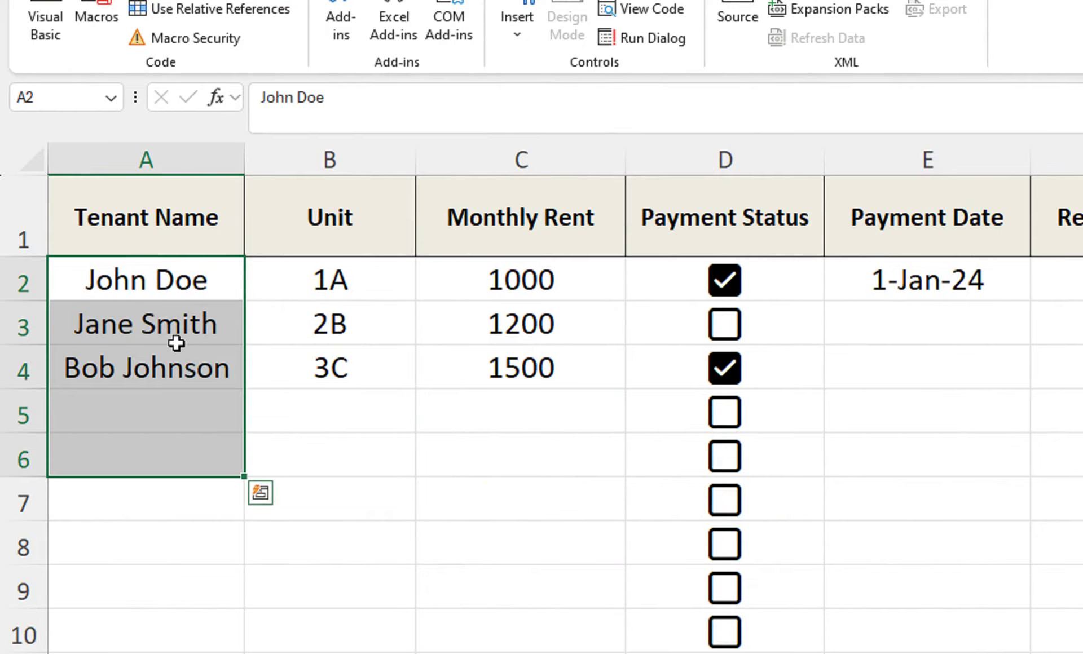
pyautogui.moveTo(202, 279); pyautogui.dragTo(203, 373)
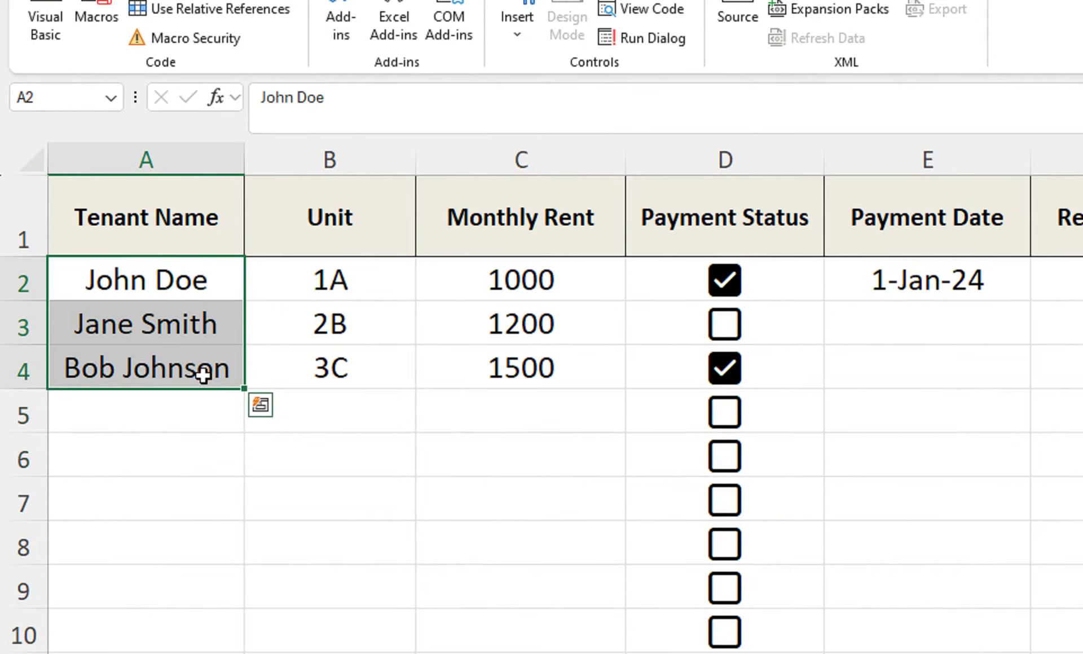
pyautogui.hotkey('ctrl', 'c')
# Step: Delete the Paid helper column J
pyautogui.hscroll(3, 1022, 446)
pyautogui.hscroll(1, 887, 182)
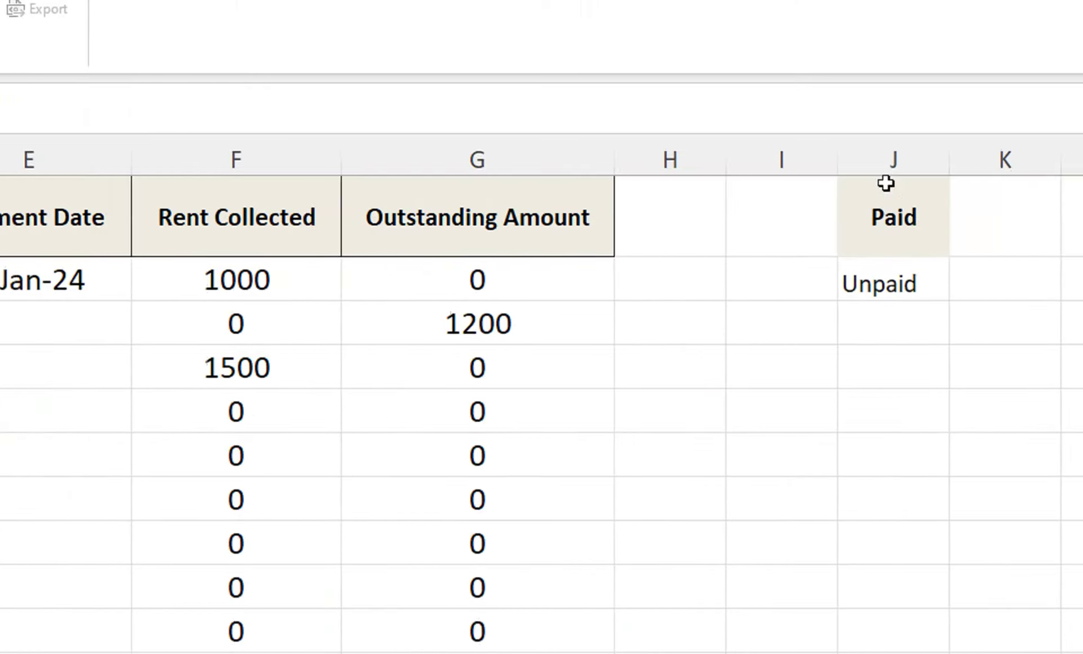
pyautogui.click(857, 163)
pyautogui.rightClick(858, 160)
pyautogui.click(896, 421)
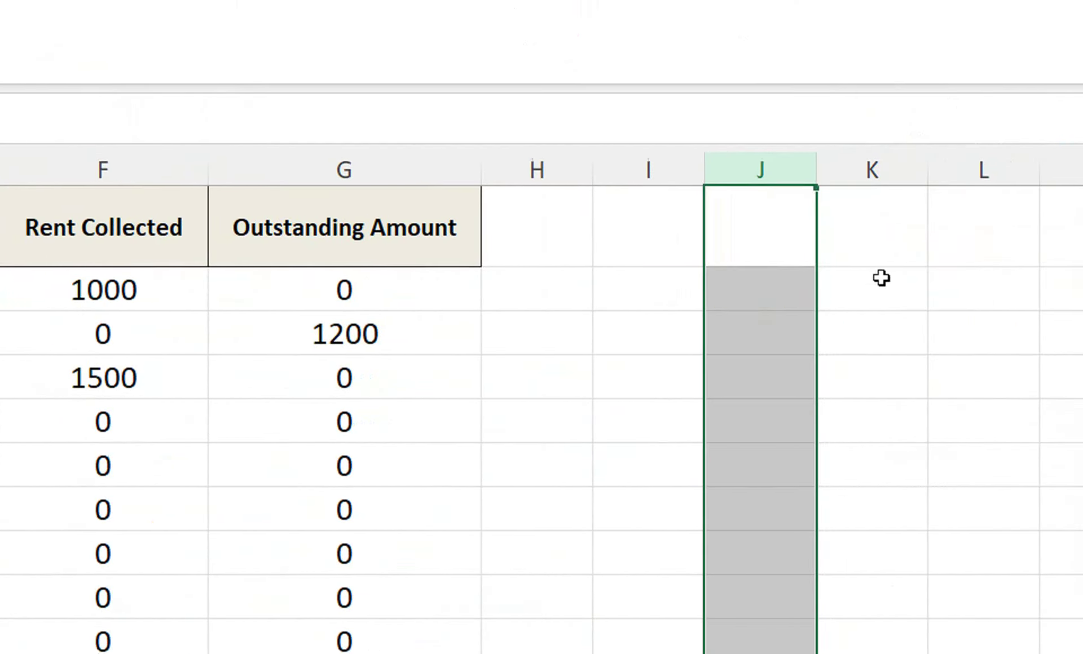
pyautogui.click(848, 249)
# Step: Paste the tenant names into K1:K3 and autofit column K
pyautogui.hscroll(-3, 34, 353)
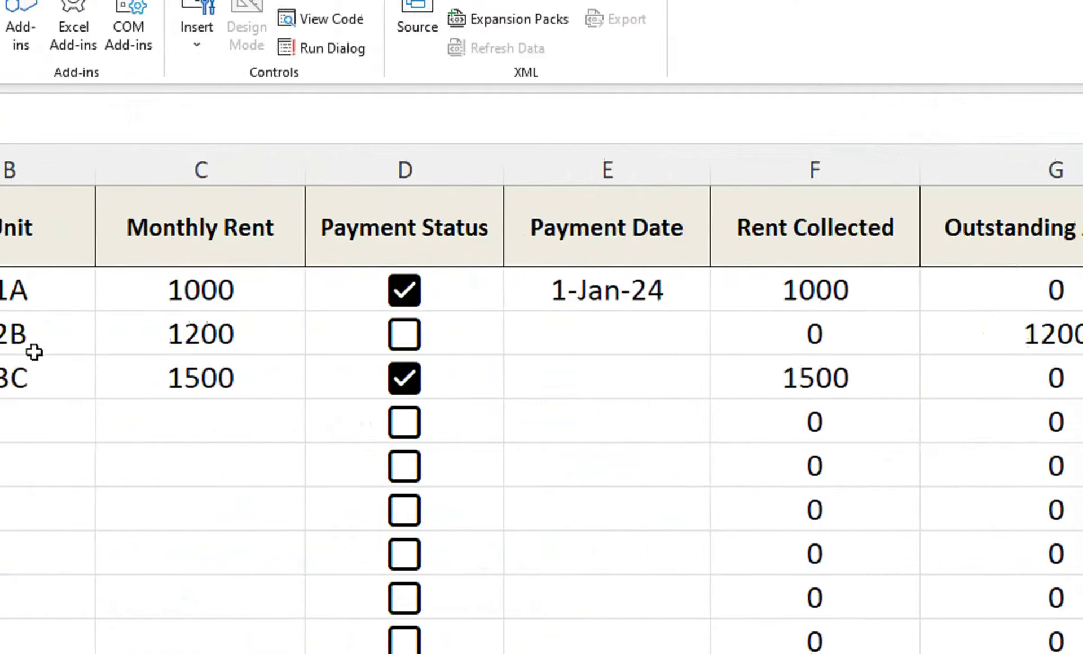
pyautogui.hscroll(-1, 112, 287)
pyautogui.moveTo(111, 288); pyautogui.dragTo(188, 362)
pyautogui.hotkey('ctrl', 'c')
pyautogui.hscroll(2, 1048, 418)
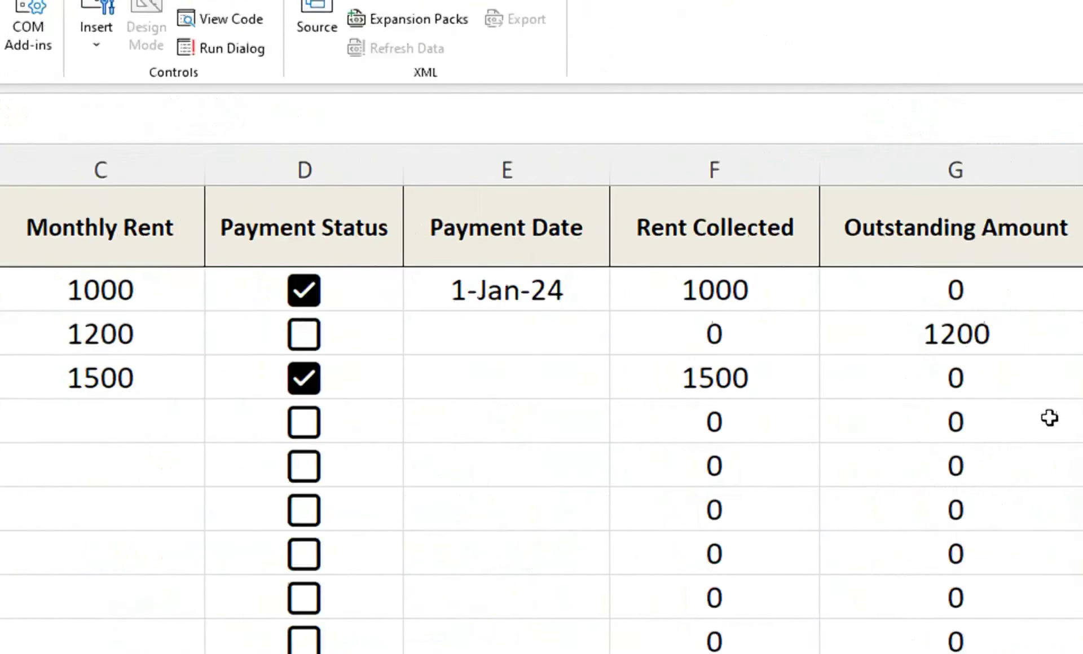
pyautogui.hscroll(3, 1049, 418)
pyautogui.click(855, 214)
pyautogui.hotkey('ctrl', 'v')
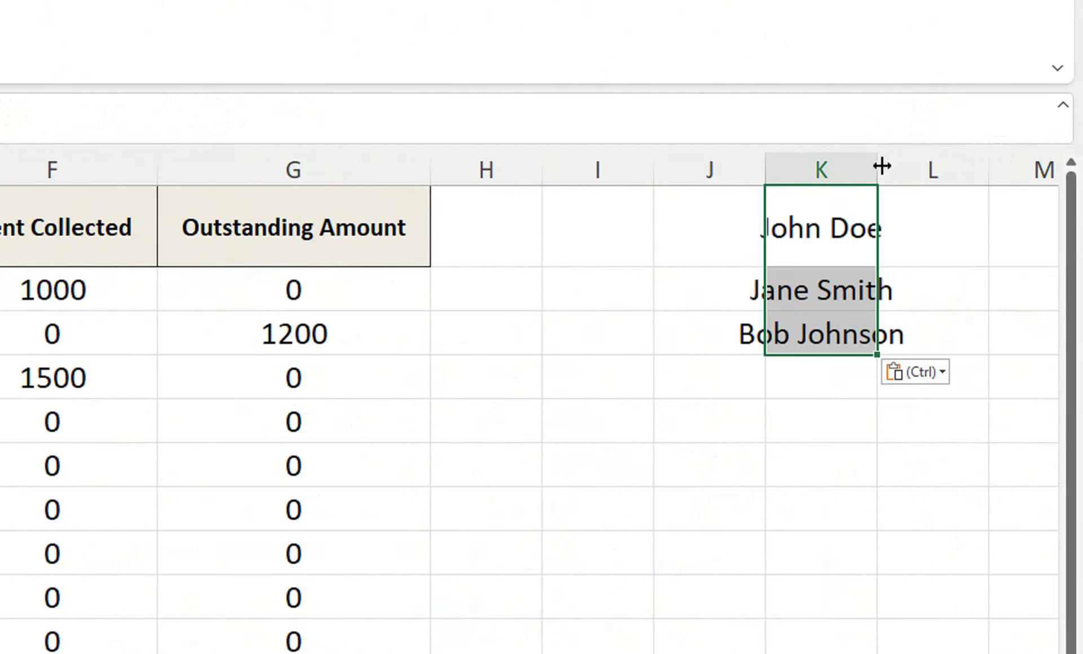
pyautogui.click(883, 165)
pyautogui.doubleClick(878, 165)
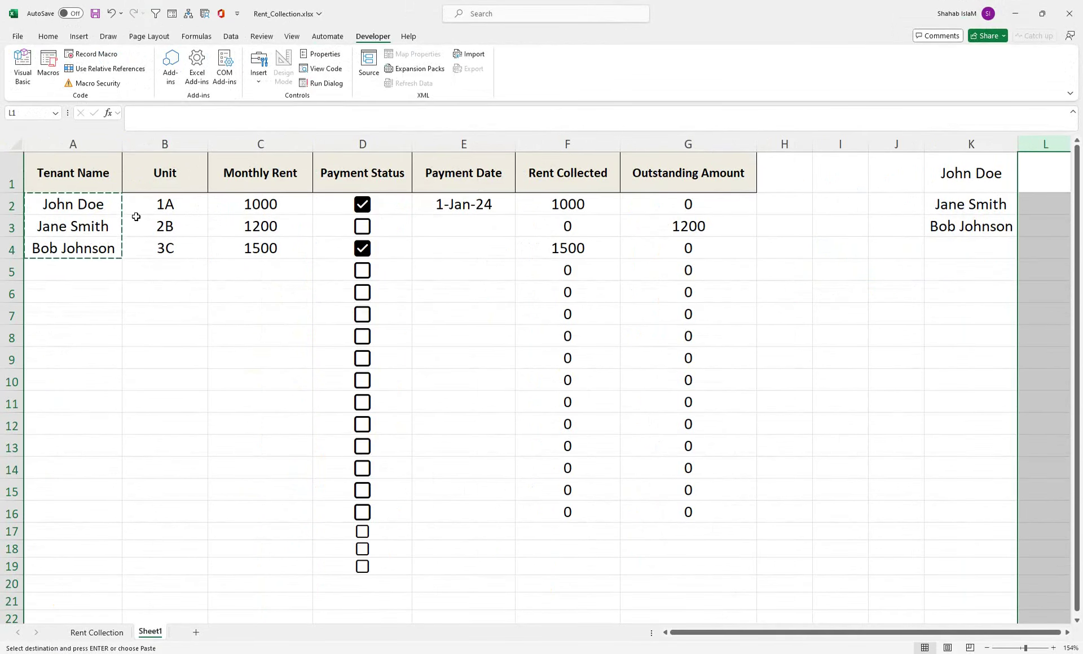
# Step: Give the Tenant Name cells A2:A14 a beige fill
pyautogui.moveTo(99, 204); pyautogui.dragTo(85, 468)
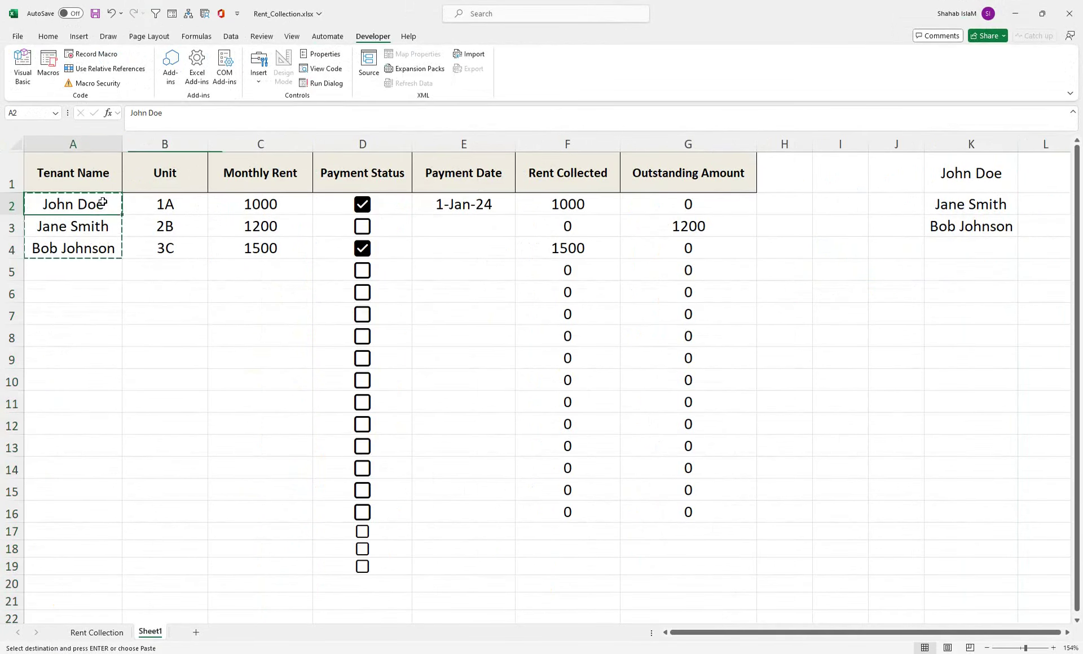
pyautogui.click(47, 36)
pyautogui.click(193, 76)
pyautogui.click(165, 226)
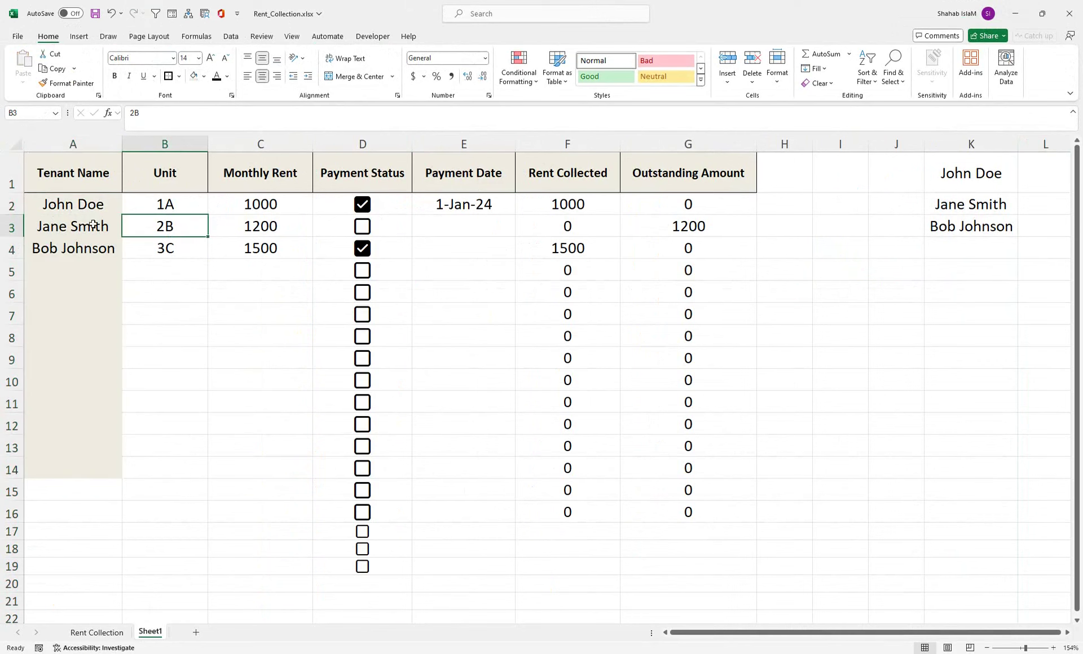
pyautogui.moveTo(79, 204); pyautogui.dragTo(72, 468)
# Step: Add List data validation to A2:A14 with source =$K$1:$K$11 and test A2's dropdown
pyautogui.click(229, 37)
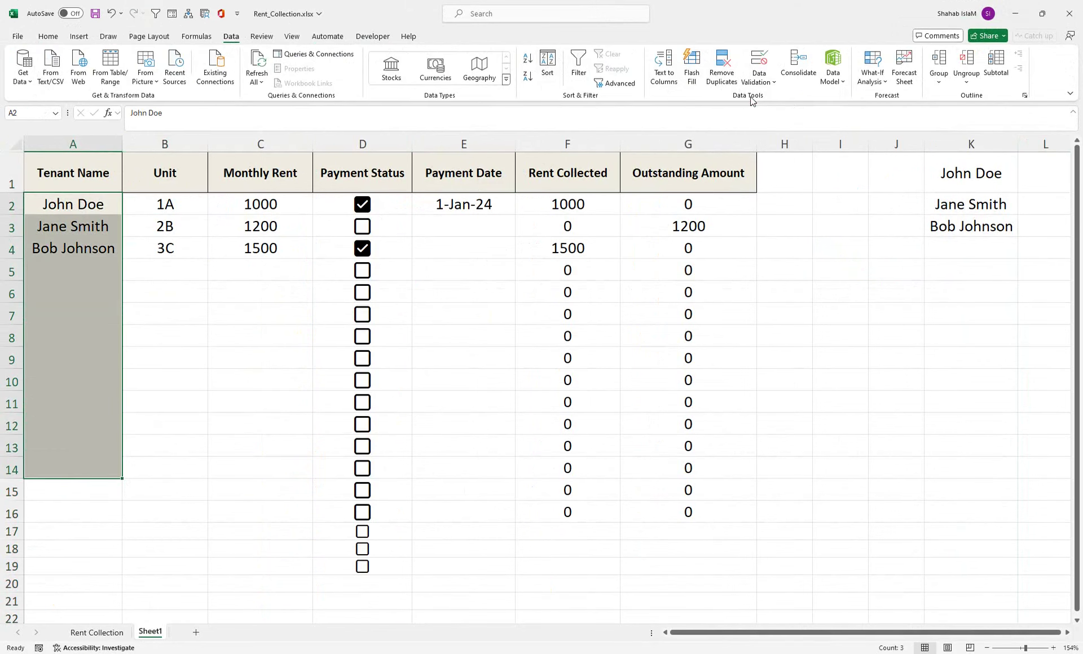
pyautogui.click(758, 61)
pyautogui.click(493, 270)
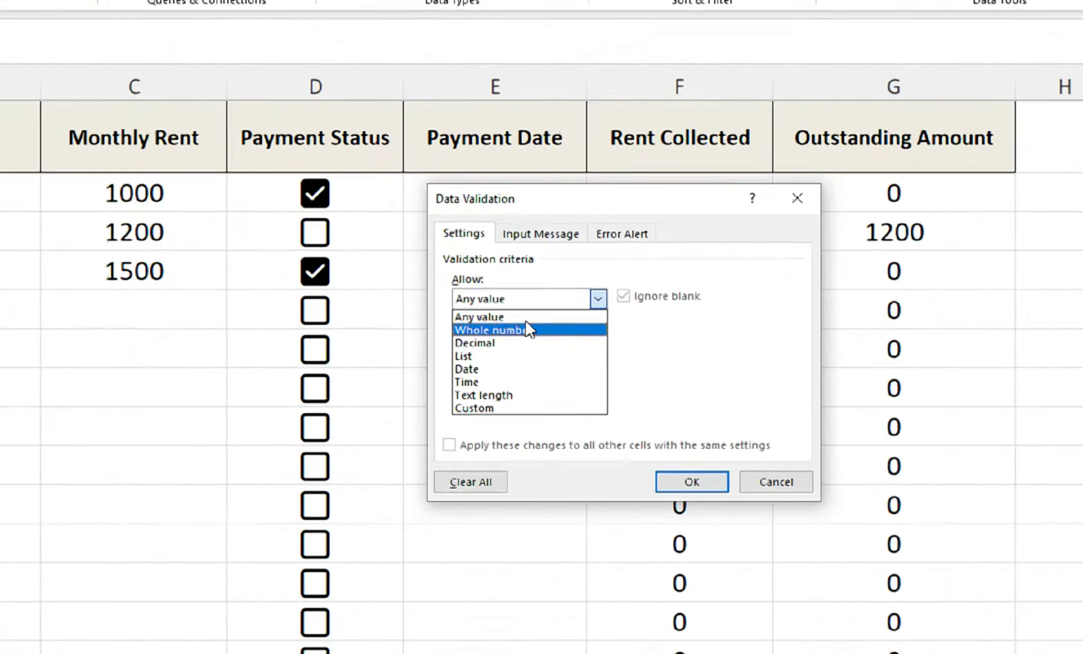
pyautogui.click(480, 300)
pyautogui.click(544, 373)
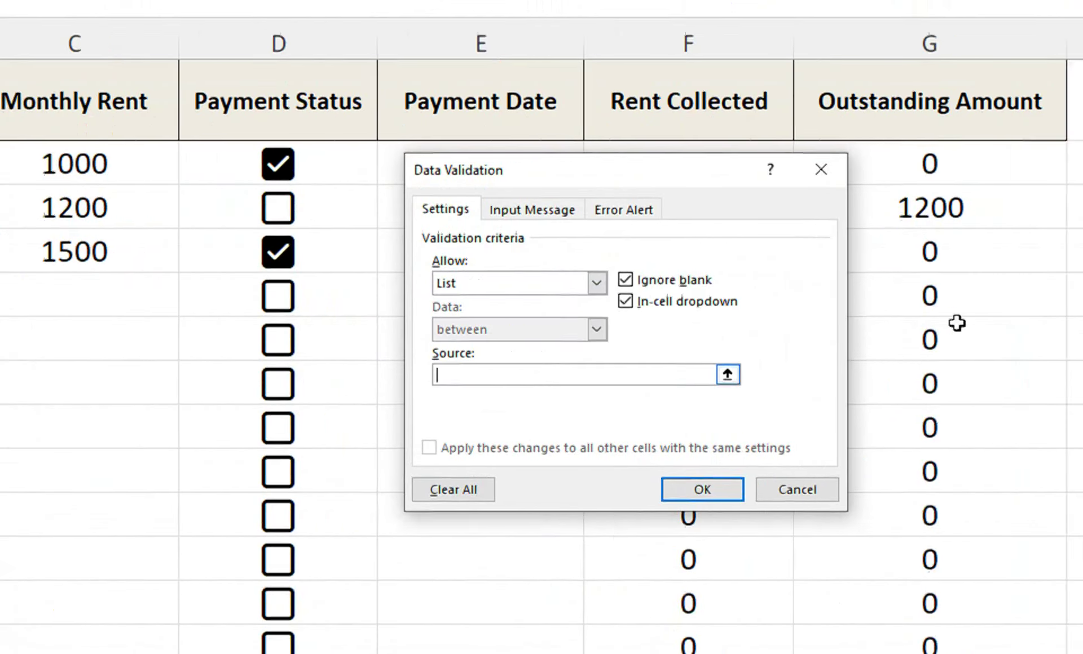
pyautogui.click(832, 167)
pyautogui.moveTo(869, 168); pyautogui.dragTo(845, 556)
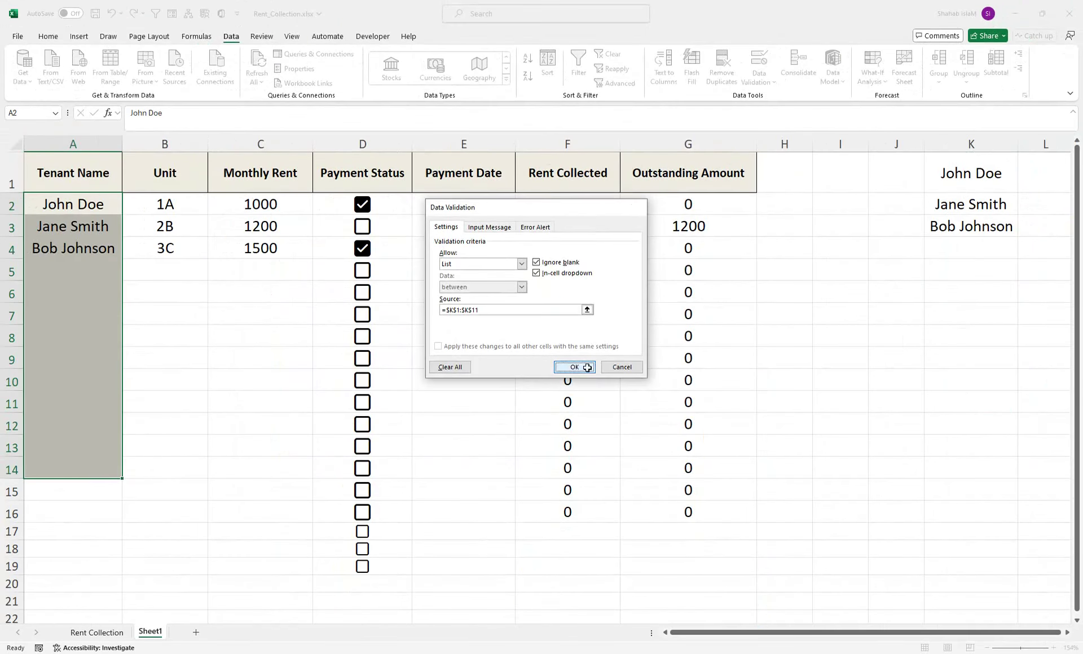
pyautogui.click(571, 375)
pyautogui.click(128, 210)
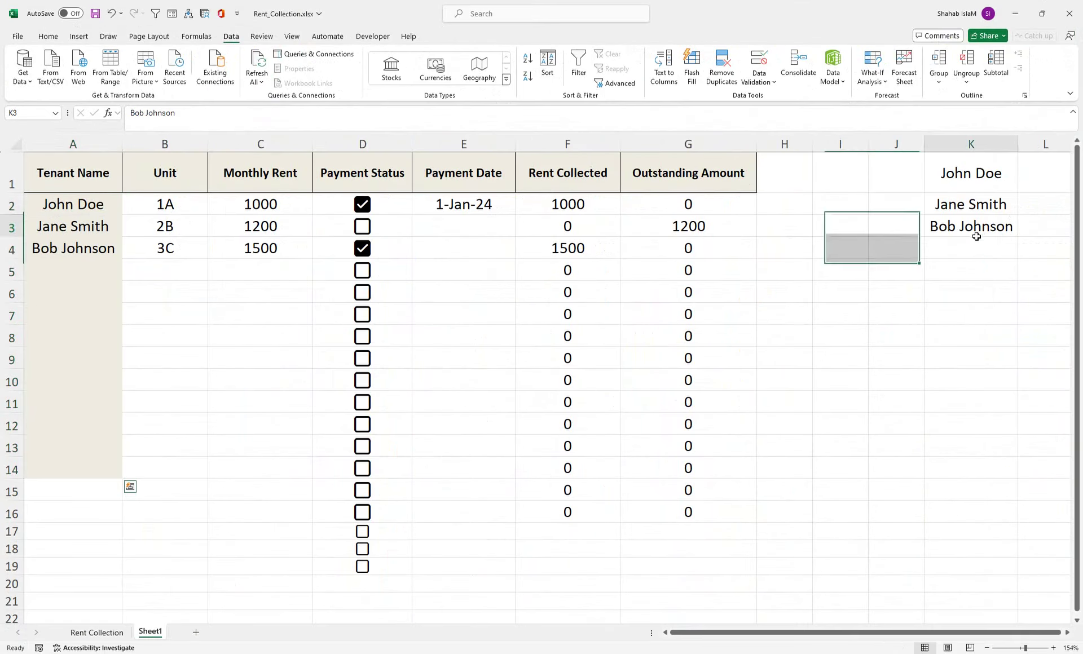
# Step: Enter test values wer, werwer, eee, ww and w below the names in column K
pyautogui.click(971, 248)
pyautogui.write('wer')
pyautogui.click(971, 314)
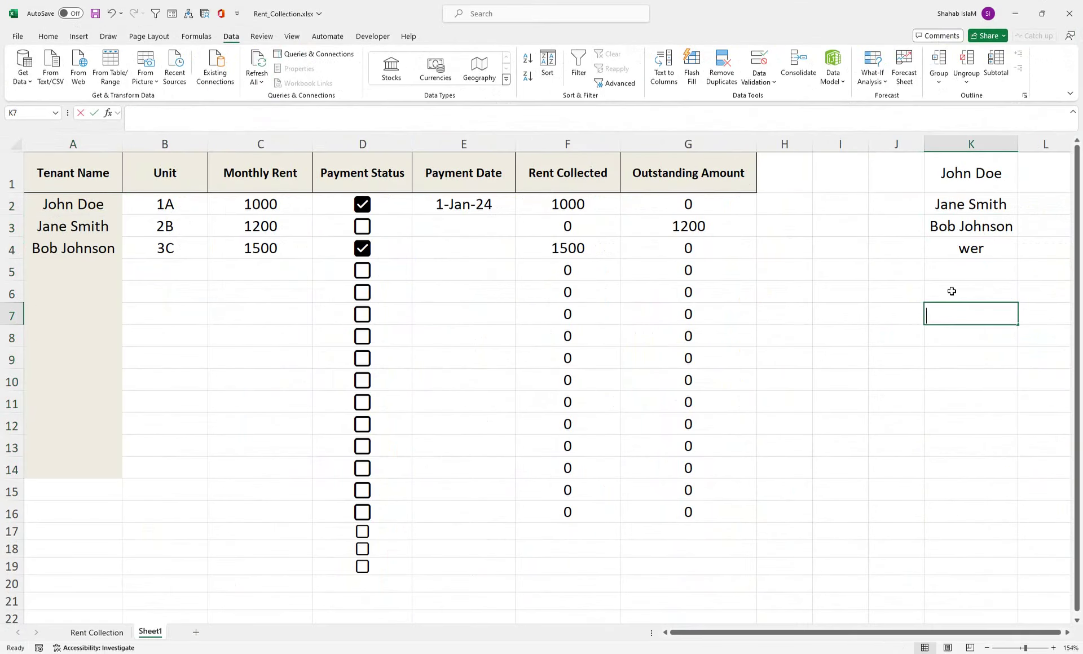
pyautogui.write('wer')
pyautogui.click(971, 271)
pyautogui.write('werwer')
pyautogui.click(935, 359)
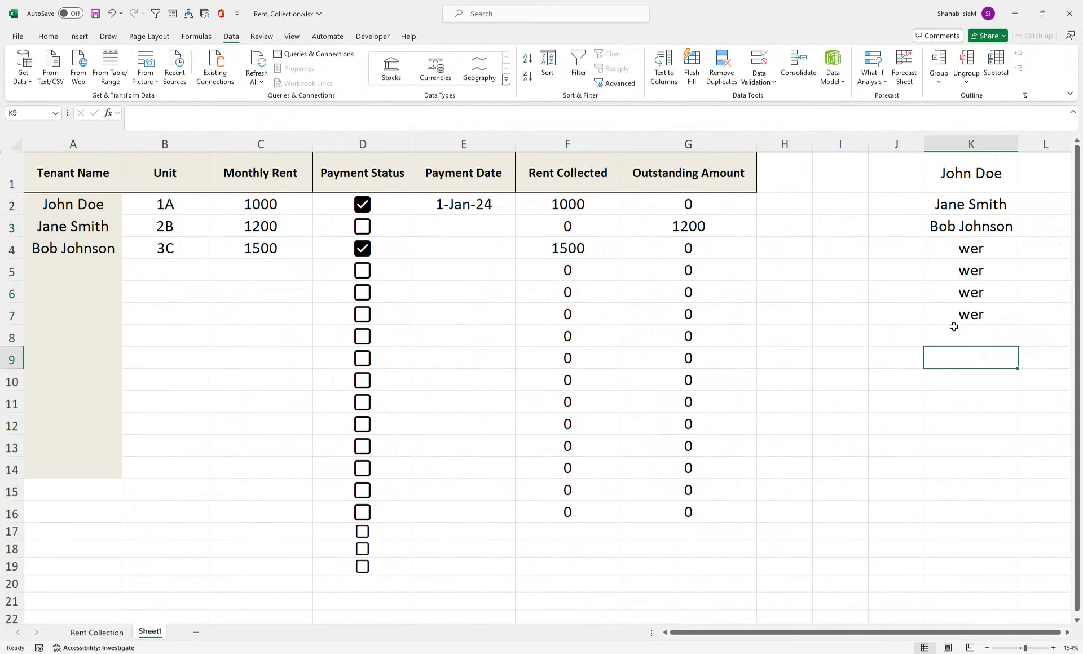
pyautogui.click(972, 271)
pyautogui.write('eee')
pyautogui.click(980, 292)
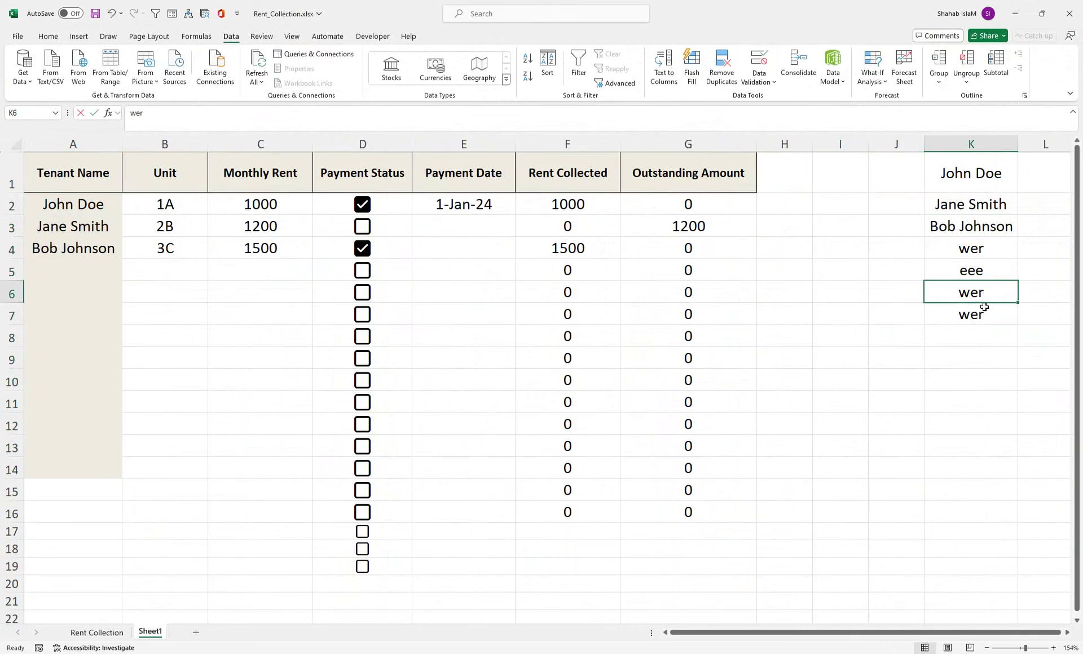
pyautogui.write('ww')
pyautogui.click(980, 321)
pyautogui.write('w')
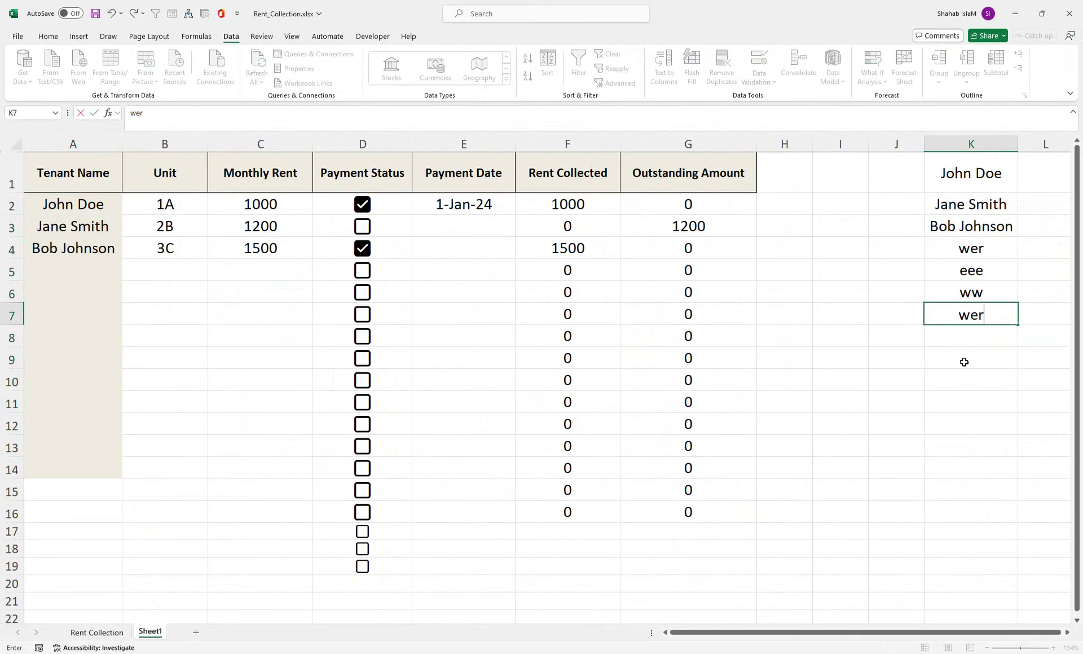
pyautogui.click(964, 362)
# Step: Check A2's dropdown shows the new names, then clear K4:K8 and recheck the list
pyautogui.click(116, 212)
pyautogui.click(129, 211)
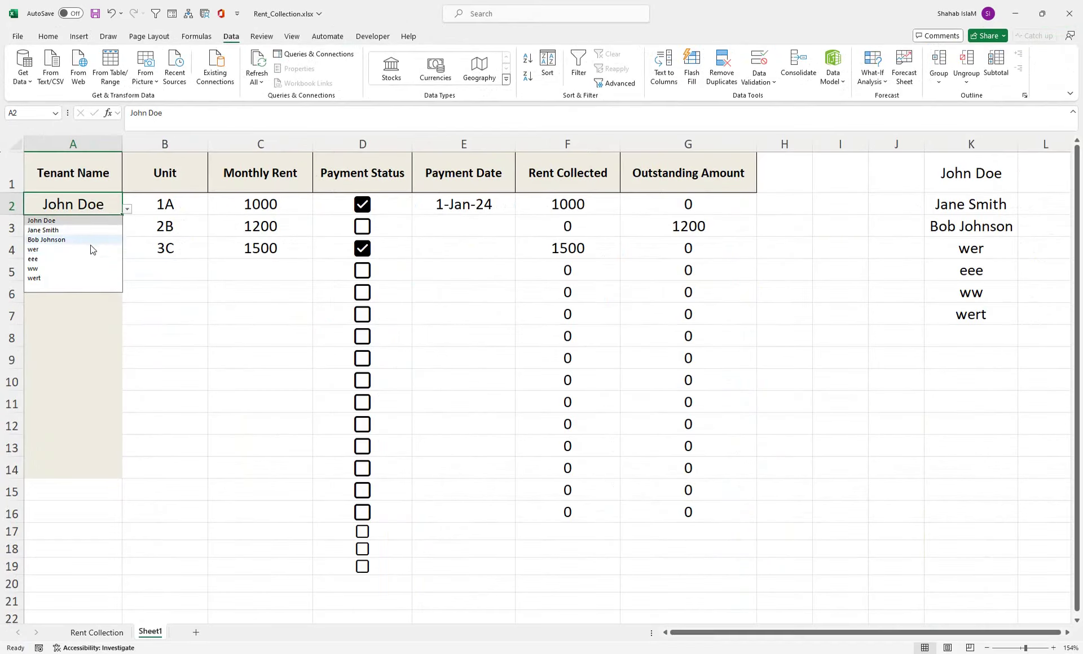
pyautogui.click(105, 209)
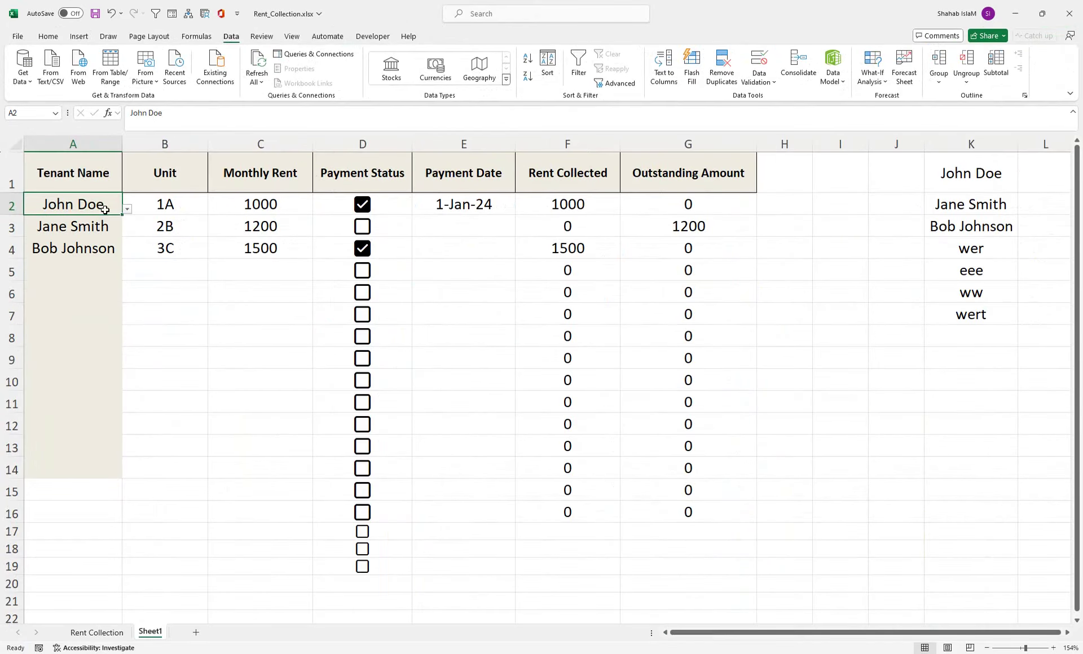
pyautogui.moveTo(939, 248); pyautogui.dragTo(952, 331)
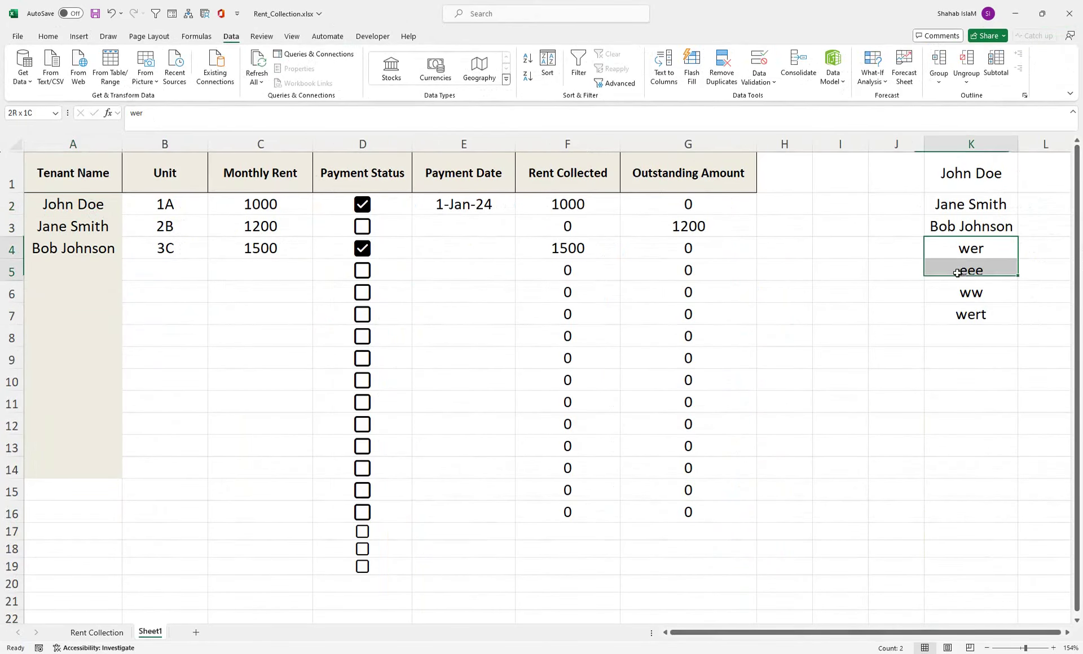
pyautogui.press('Delete')
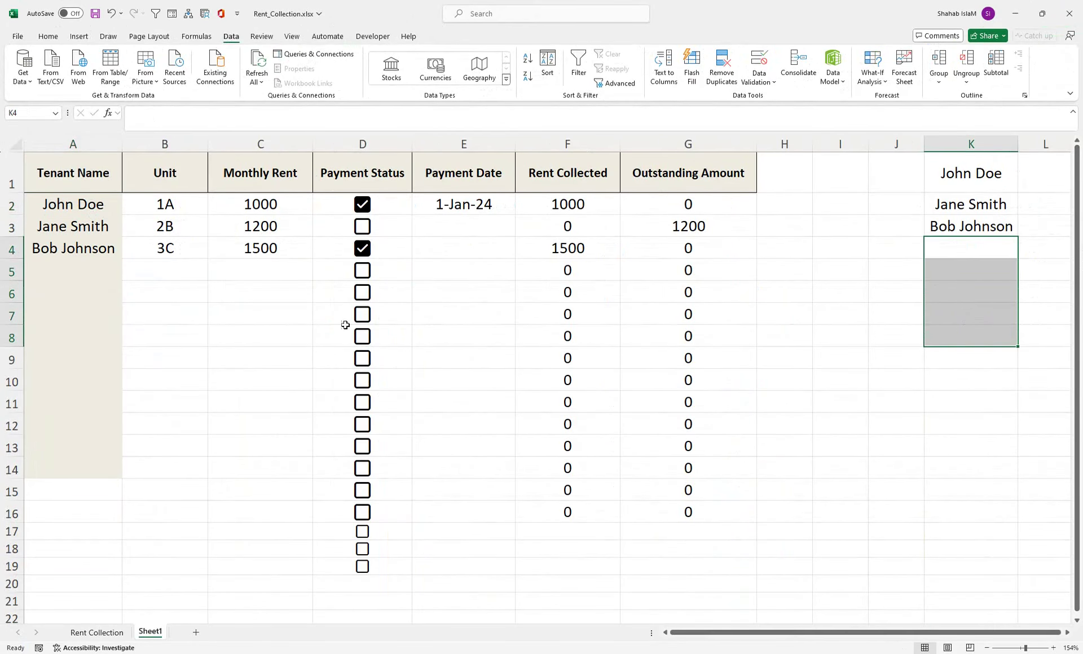
pyautogui.click(108, 210)
pyautogui.click(127, 209)
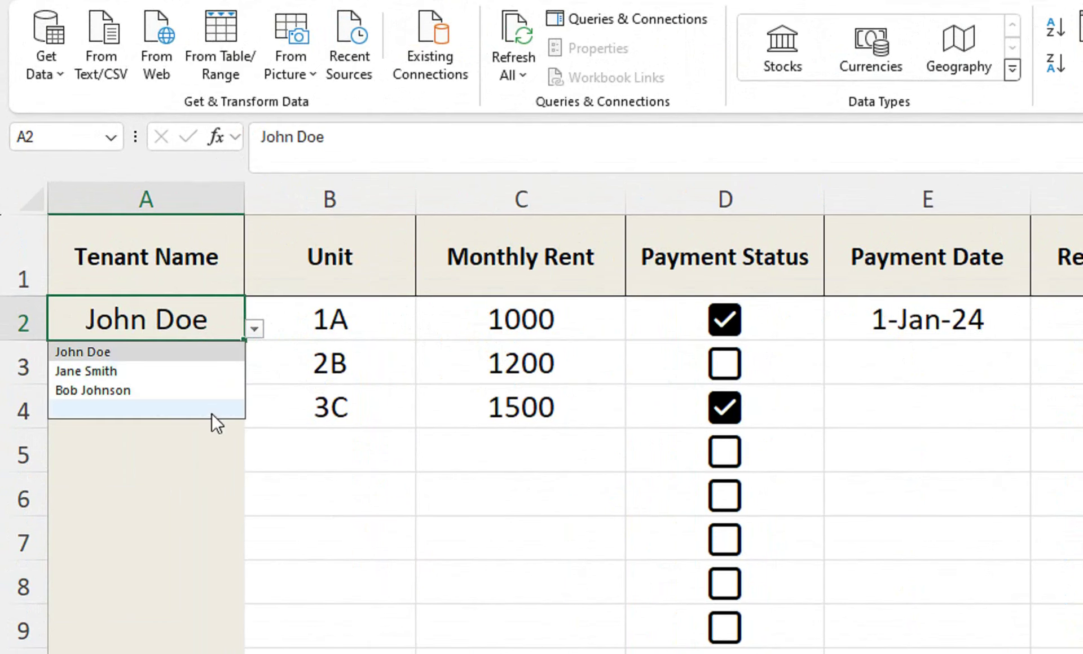
pyautogui.click(211, 409)
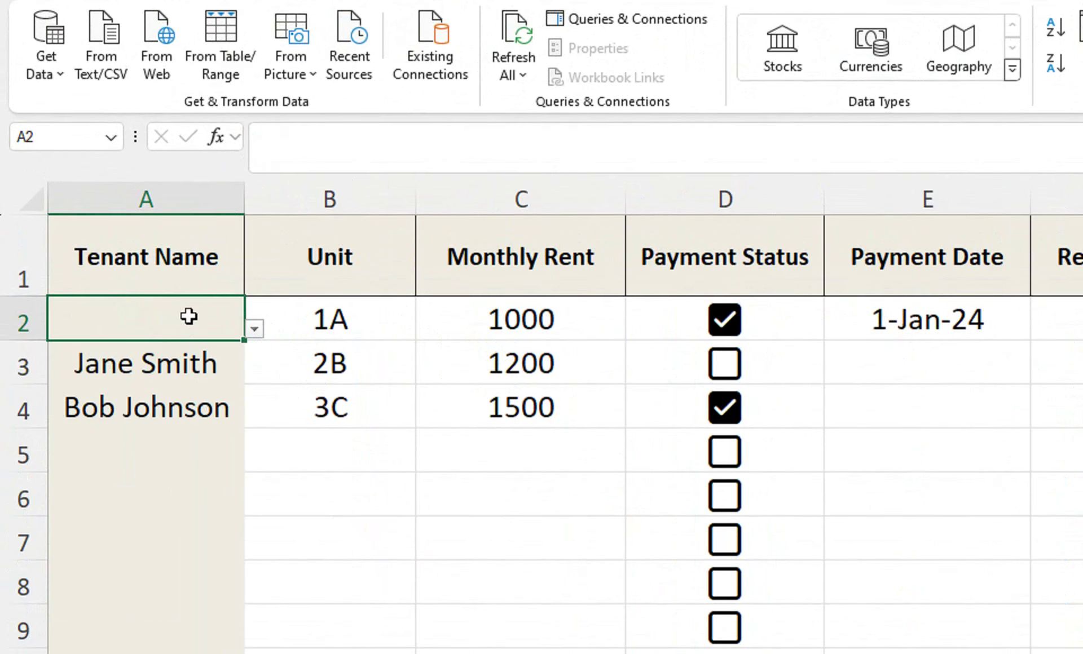
# Step: Undo and redo the last change, then select Tenant Name cells A2 through A14
pyautogui.hotkey('ctrl', 'z')
pyautogui.hotkey('ctrl', 'z')
pyautogui.hotkey('ctrl', 'z')
pyautogui.hotkey('ctrl', 'z')
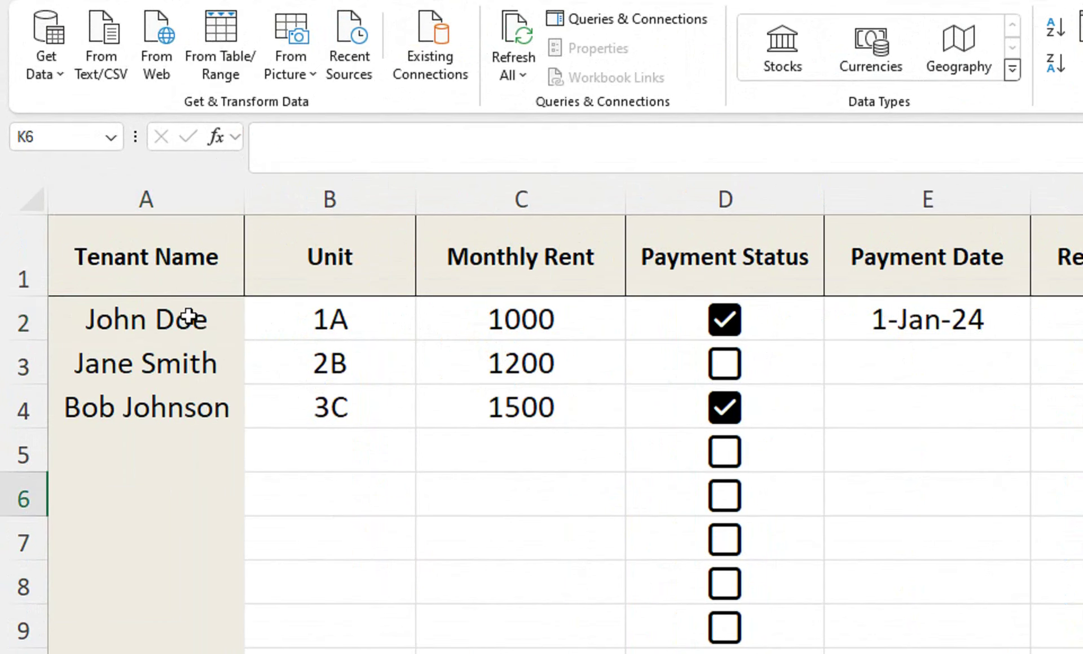
pyautogui.click(188, 318)
pyautogui.hotkey('ctrl', 'y')
pyautogui.hotkey('ctrl', 'y')
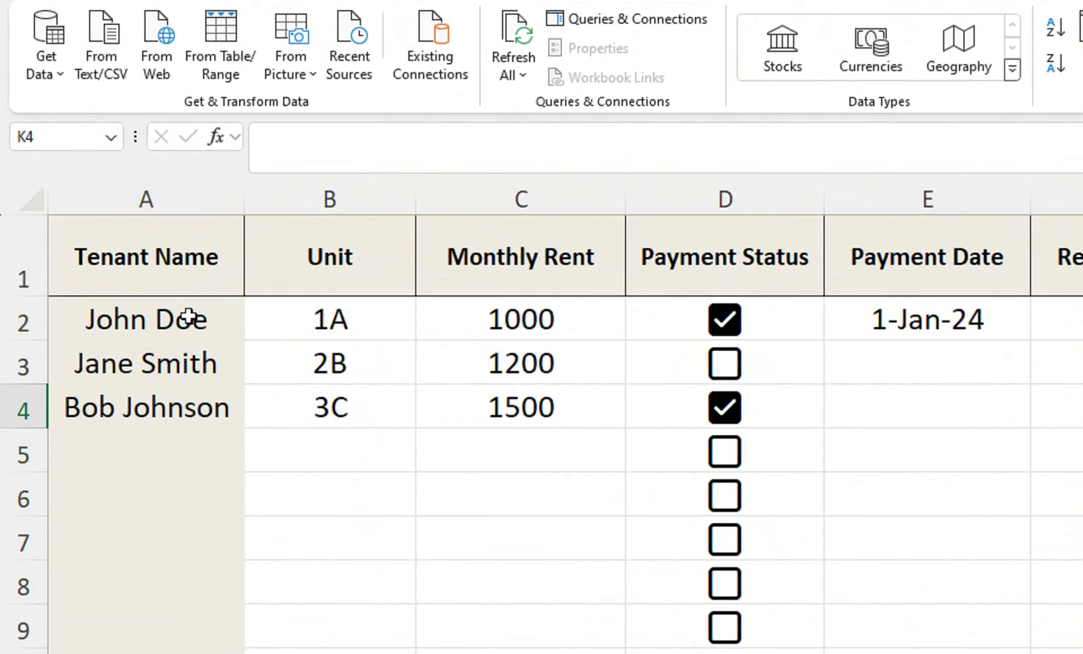
pyautogui.moveTo(188, 318); pyautogui.dragTo(205, 550)
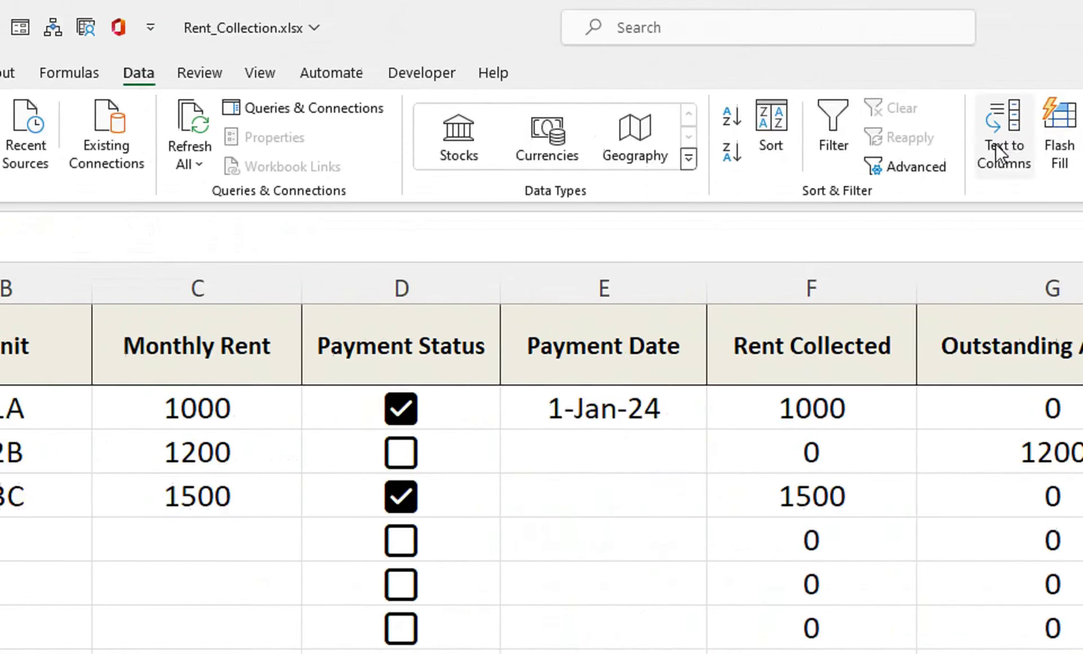
# Step: Set the selected Tenant Name cells' data validation to allow a List
pyautogui.click(932, 162)
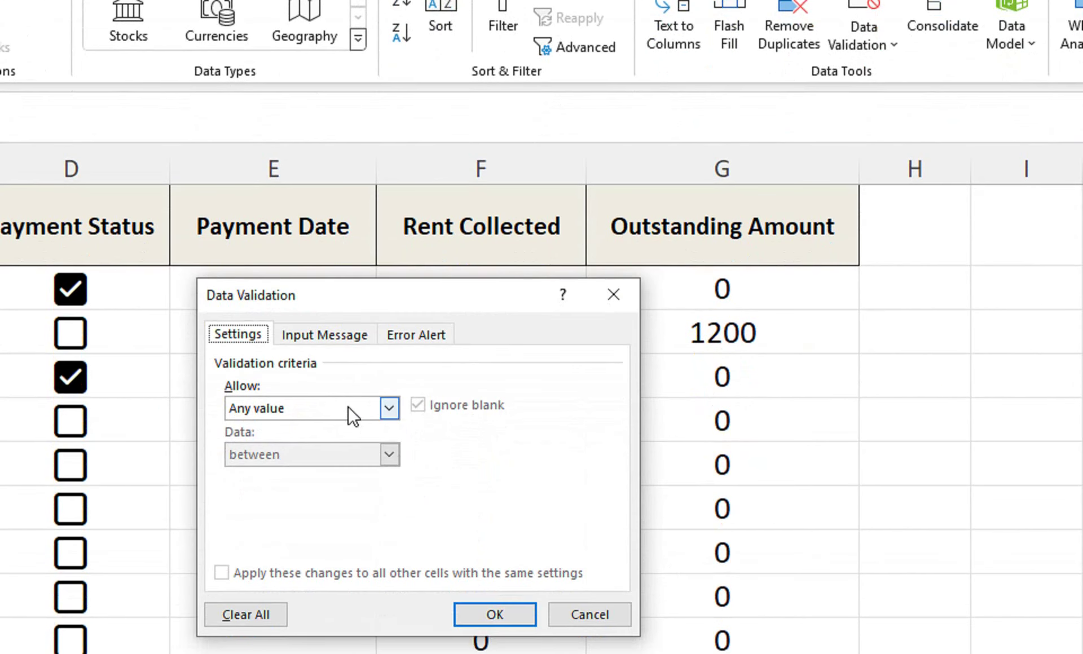
pyautogui.click(347, 407)
pyautogui.click(293, 475)
# Step: Enter the list source =OFFSET($K$1,0,0,COUNTA($K:$K),1) and confirm the validation rule
pyautogui.click(293, 493)
pyautogui.write('offset(')
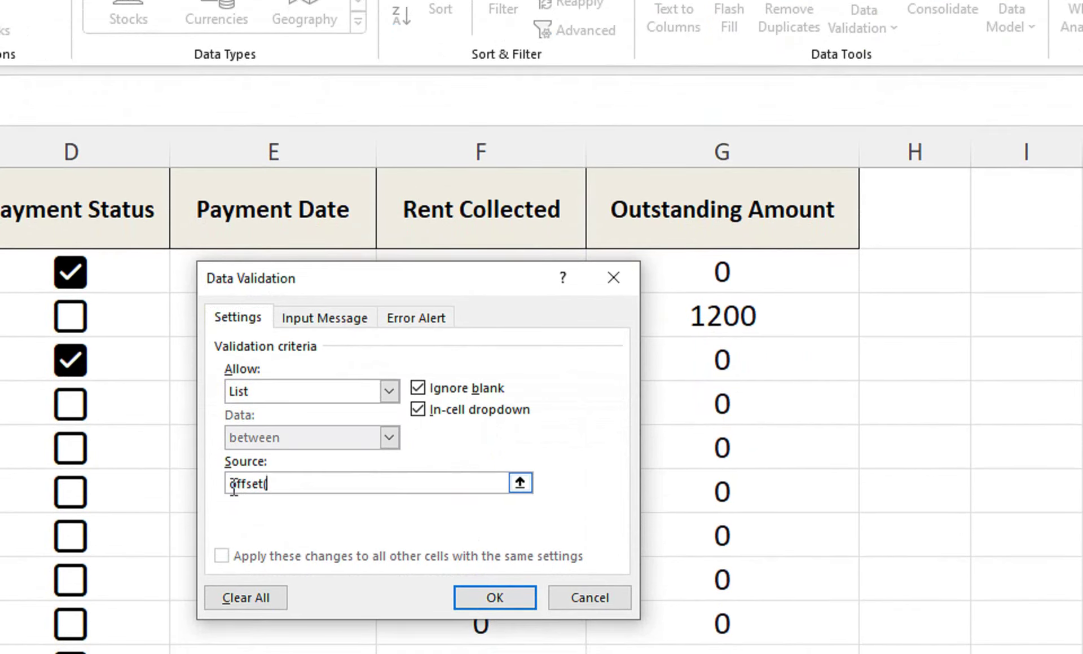
pyautogui.click(233, 485)
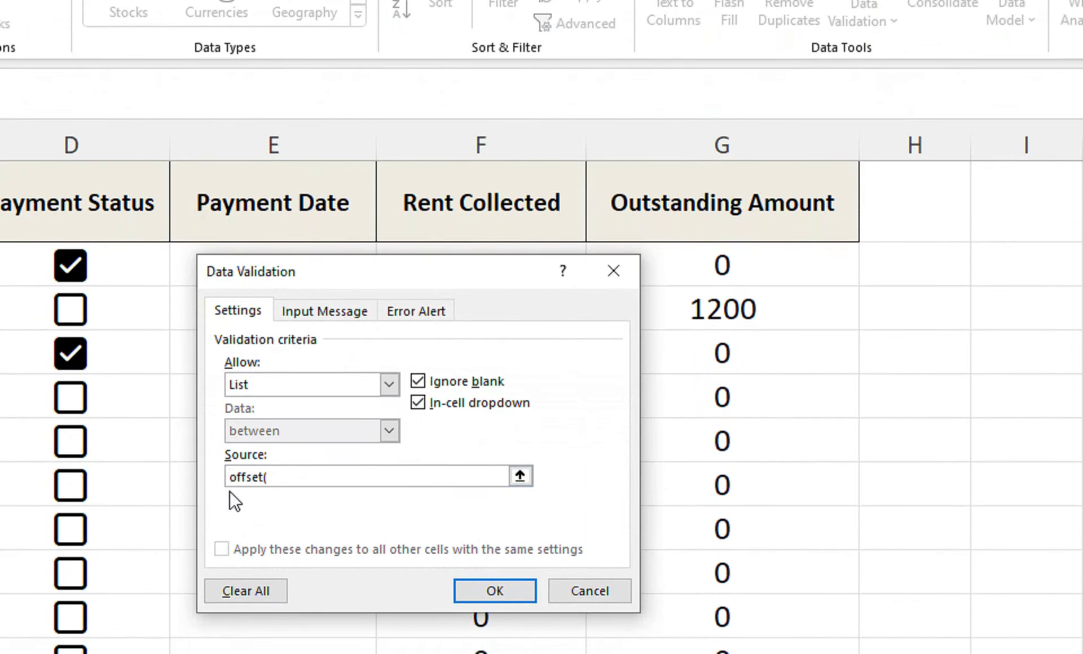
pyautogui.write('=')
pyautogui.click(1082, 203)
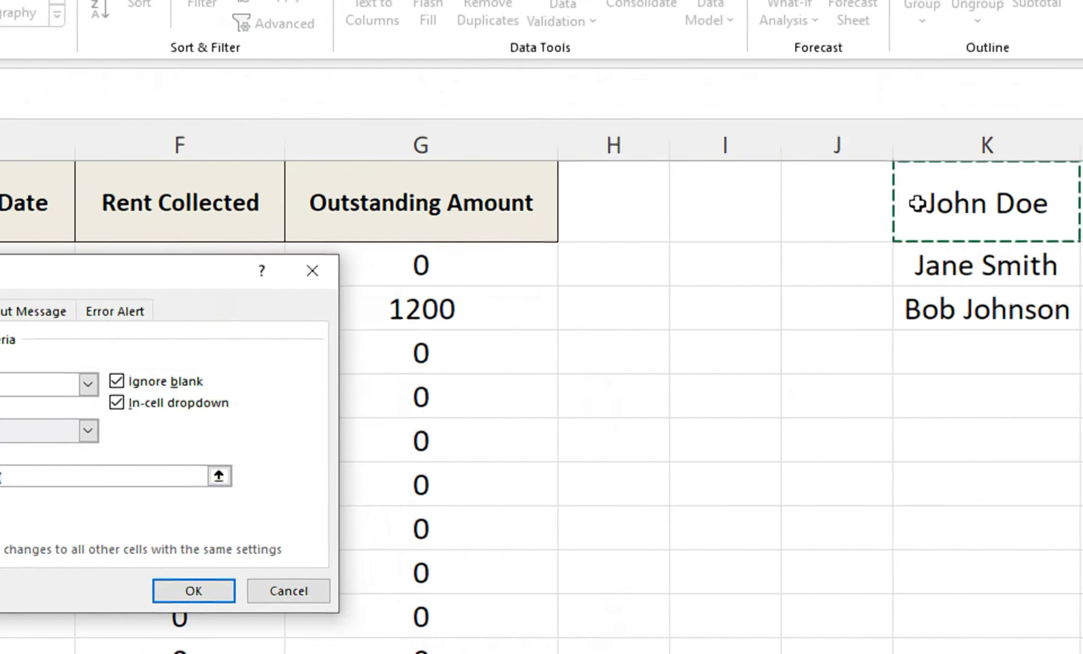
pyautogui.press('BackSpace')
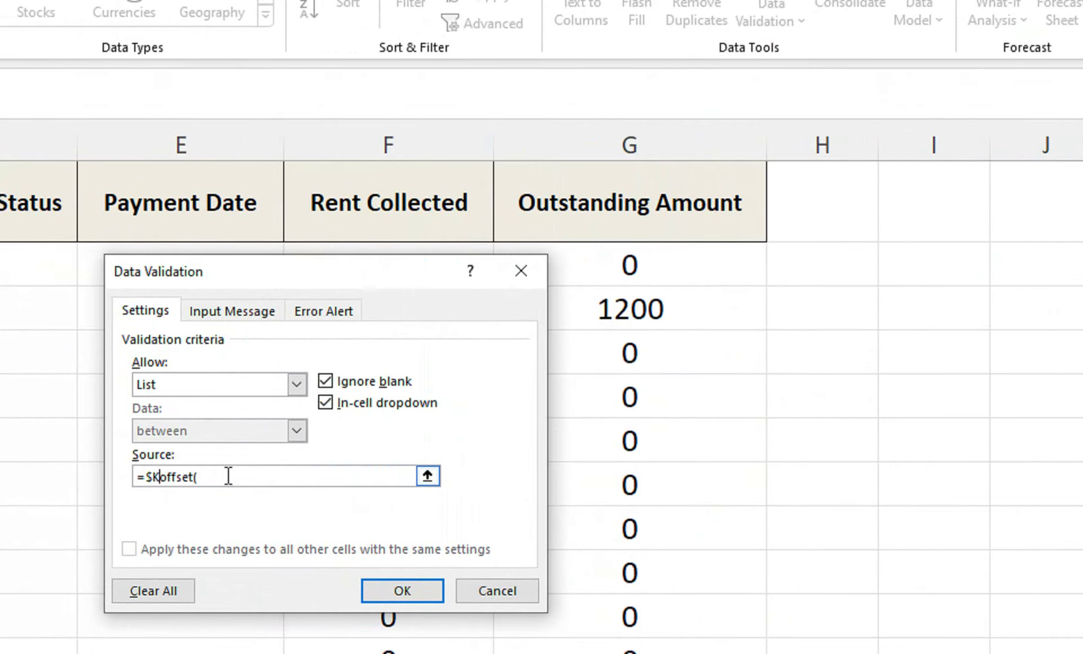
pyautogui.press('BackSpace')
pyautogui.press('BackSpace')
pyautogui.press('BackSpace')
pyautogui.click(1082, 203)
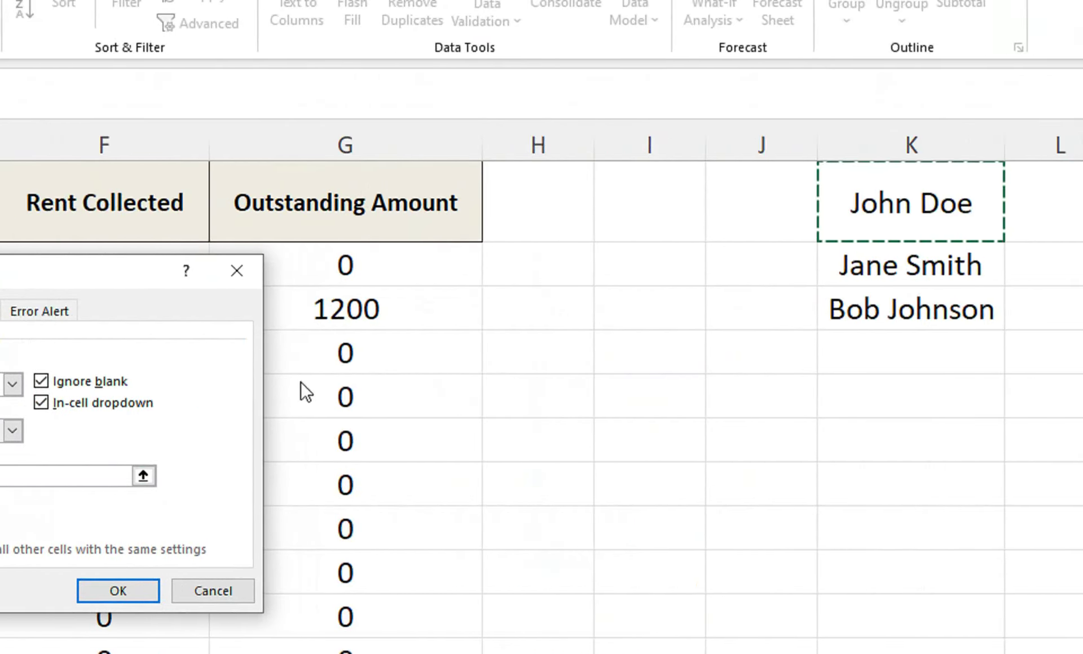
pyautogui.write(',')
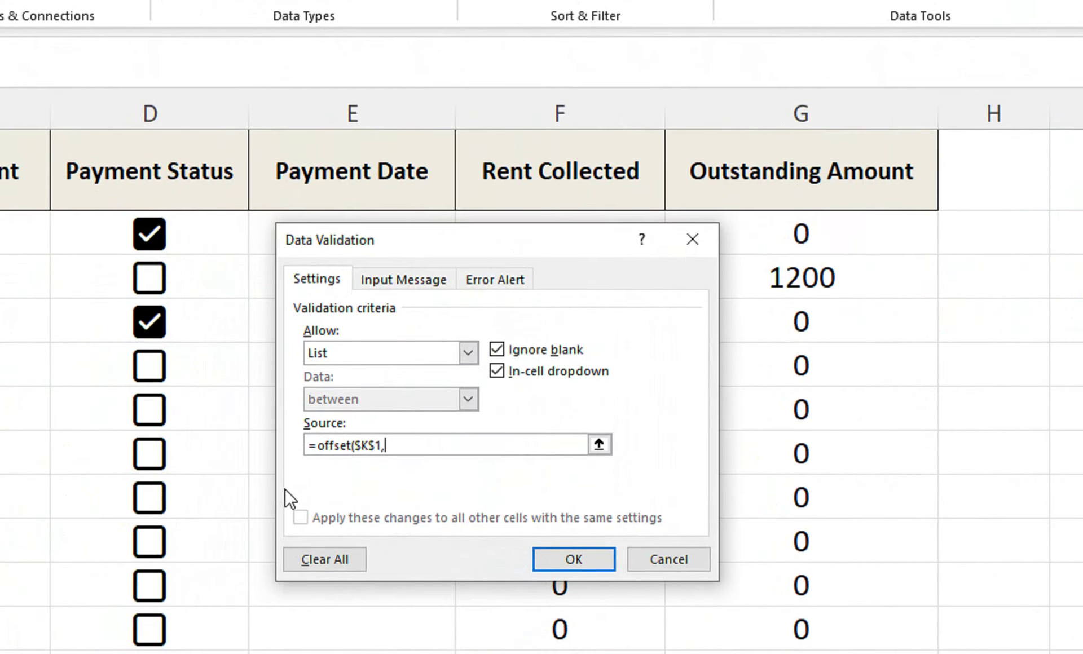
pyautogui.write('0')
pyautogui.write(',0')
pyautogui.write(',')
pyautogui.write('c')
pyautogui.write('ount')
pyautogui.write('A')
pyautogui.write('(')
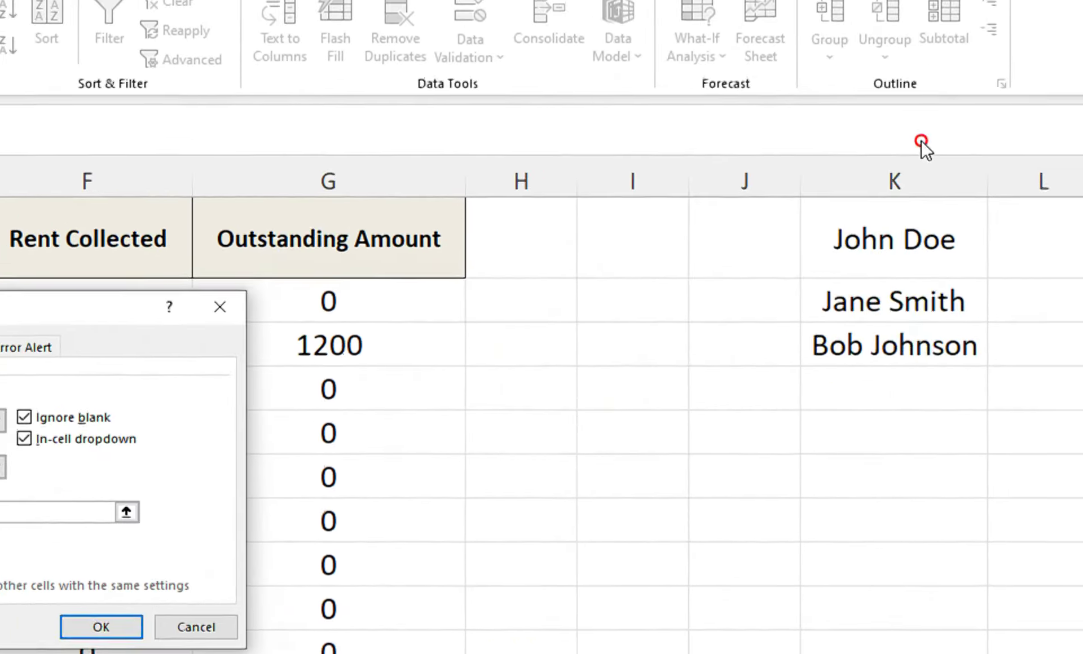
pyautogui.click(857, 191)
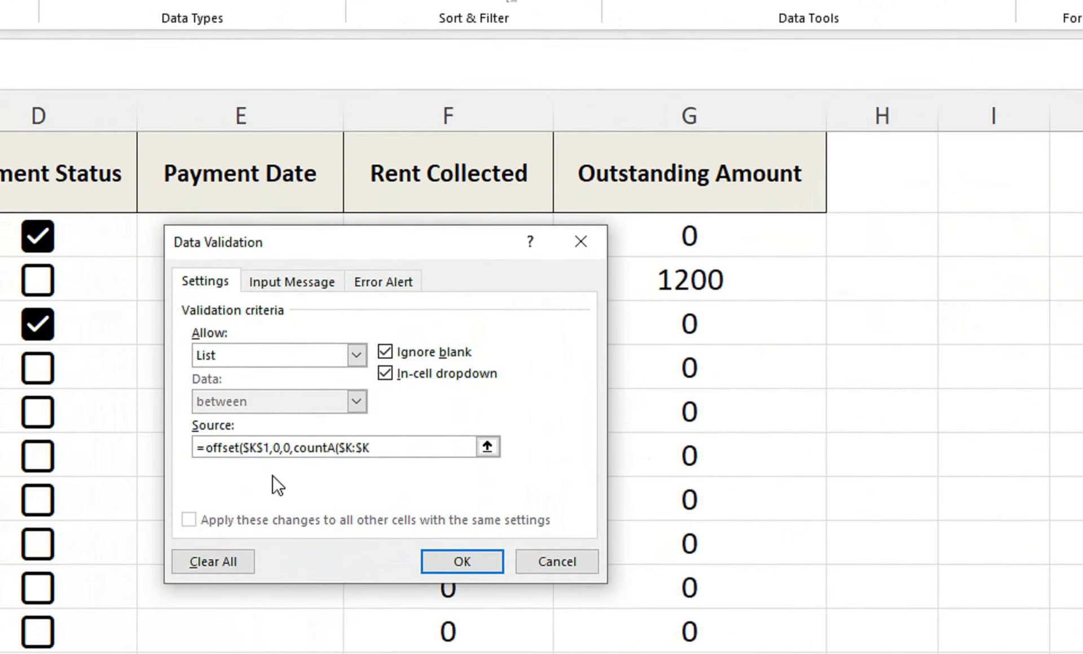
pyautogui.write(')')
pyautogui.write(',')
pyautogui.write('1)')
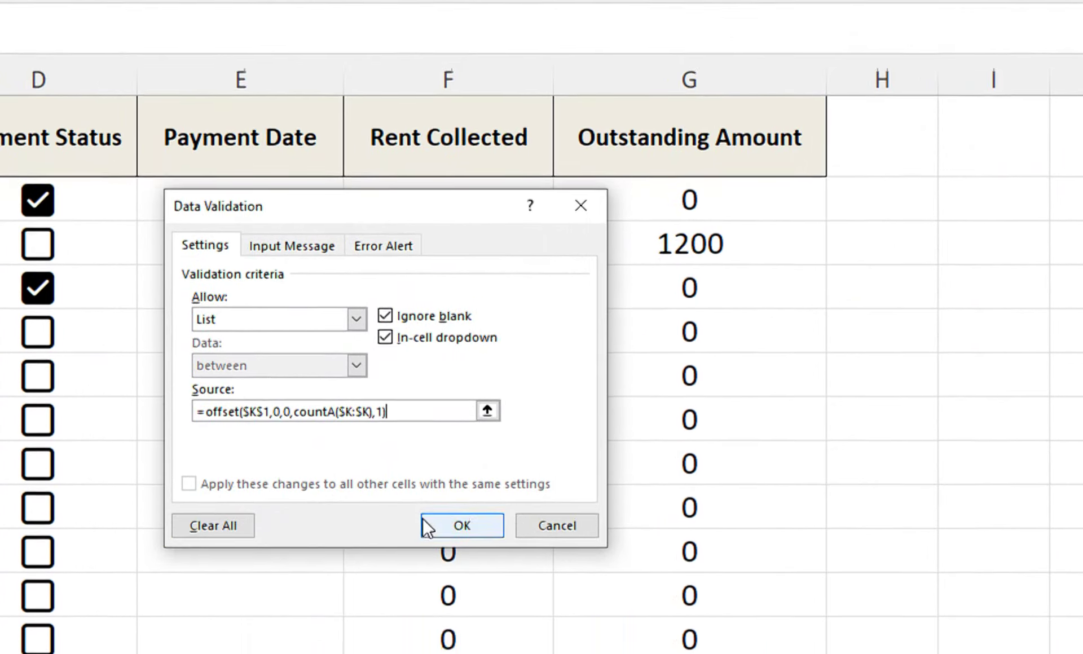
pyautogui.click(435, 562)
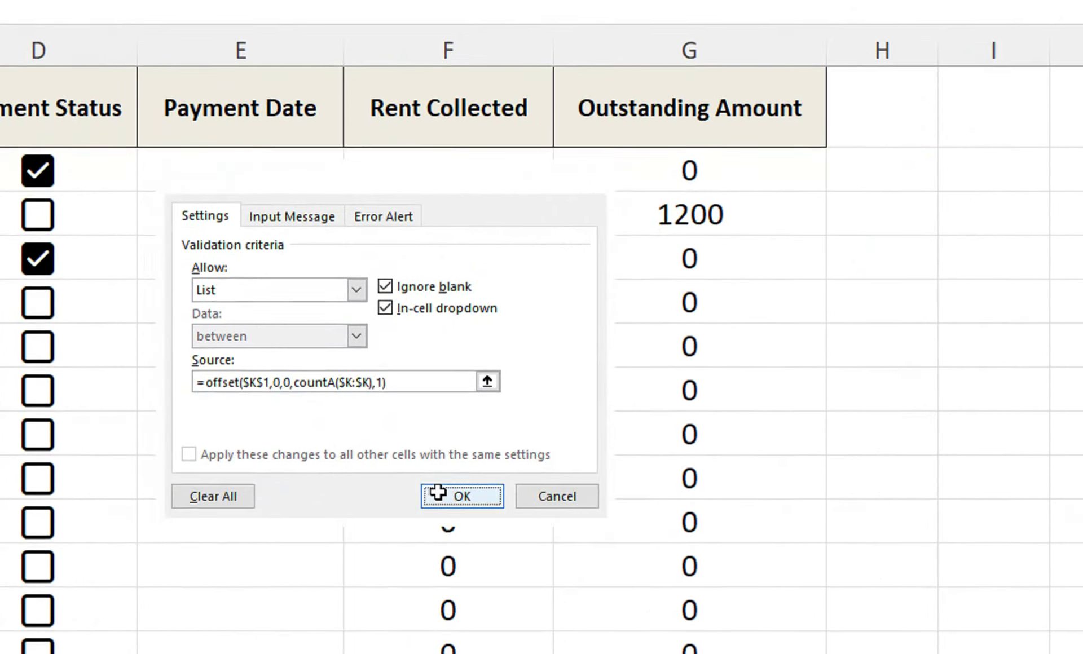
# Step: Test A2's name dropdown, then add a fourth tenant's name in K4 below the helper list
pyautogui.click(254, 179)
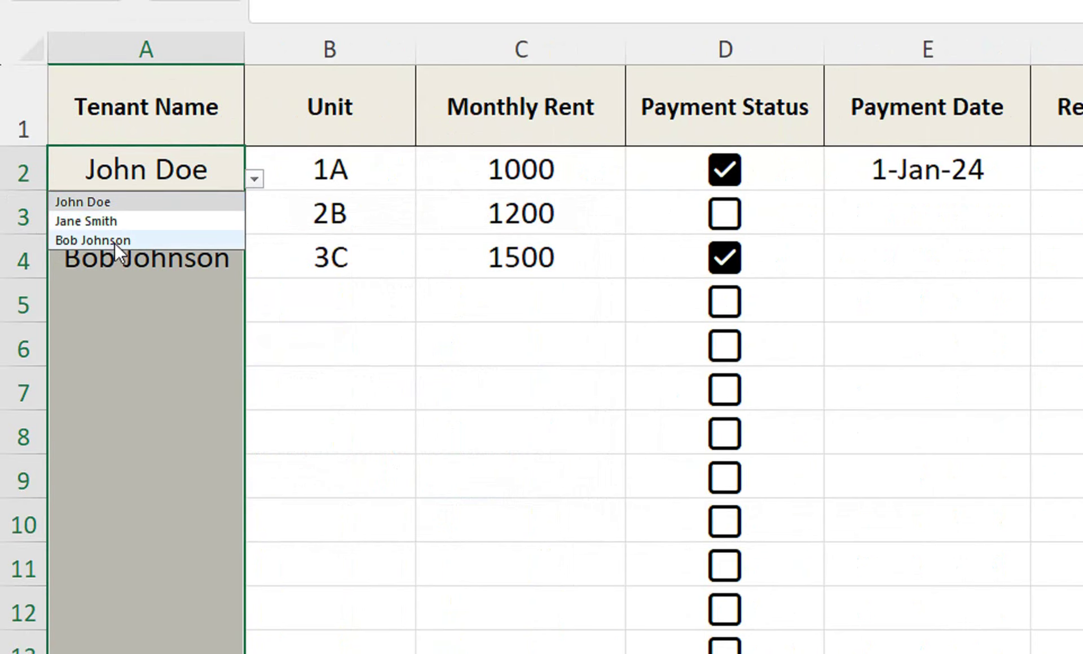
pyautogui.click(164, 287)
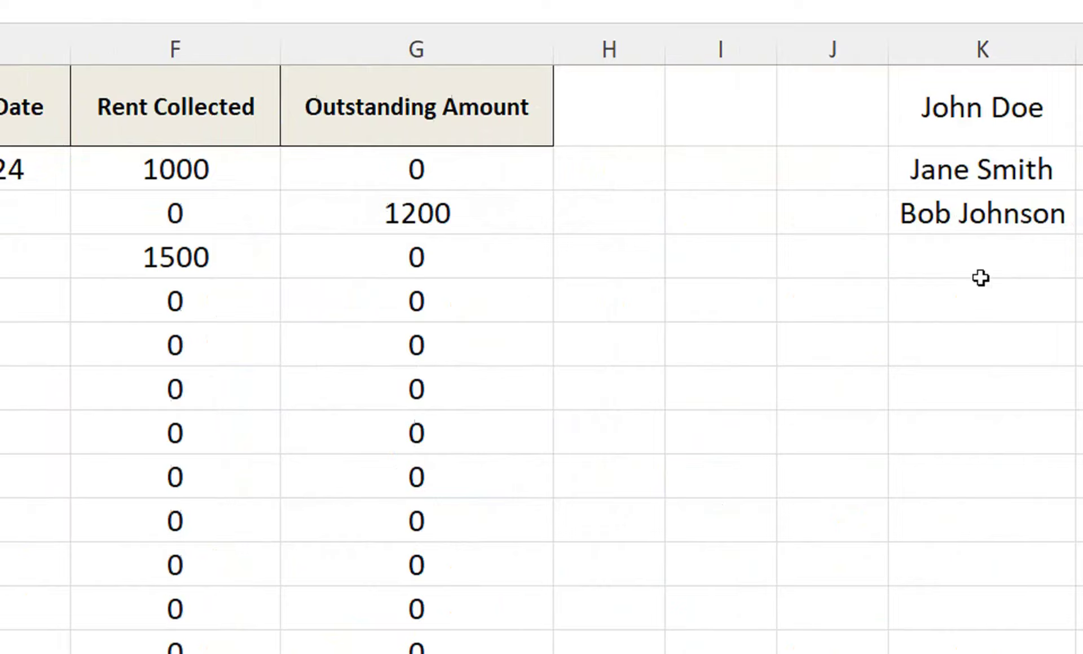
pyautogui.click(862, 269)
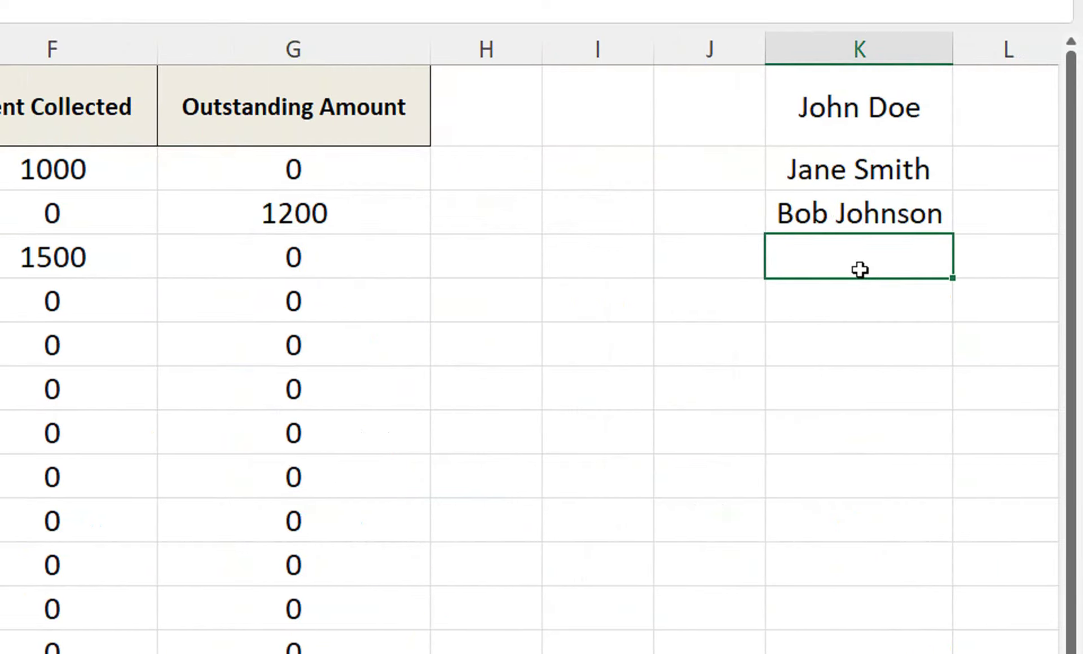
pyautogui.write('Shah')
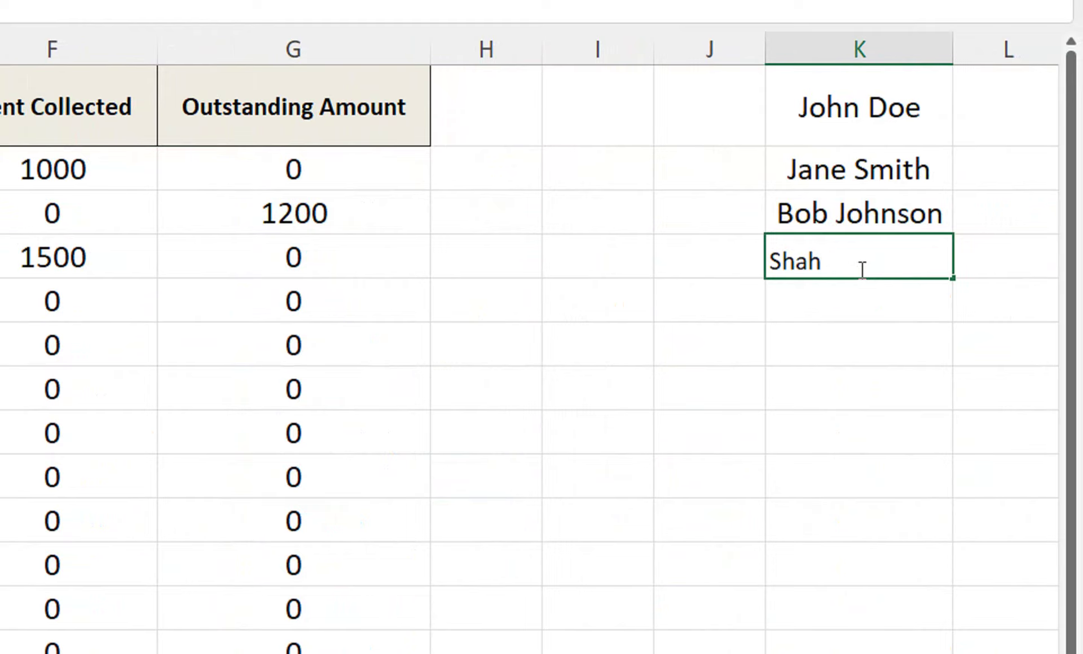
pyautogui.write('ab Islam')
pyautogui.press('Return')
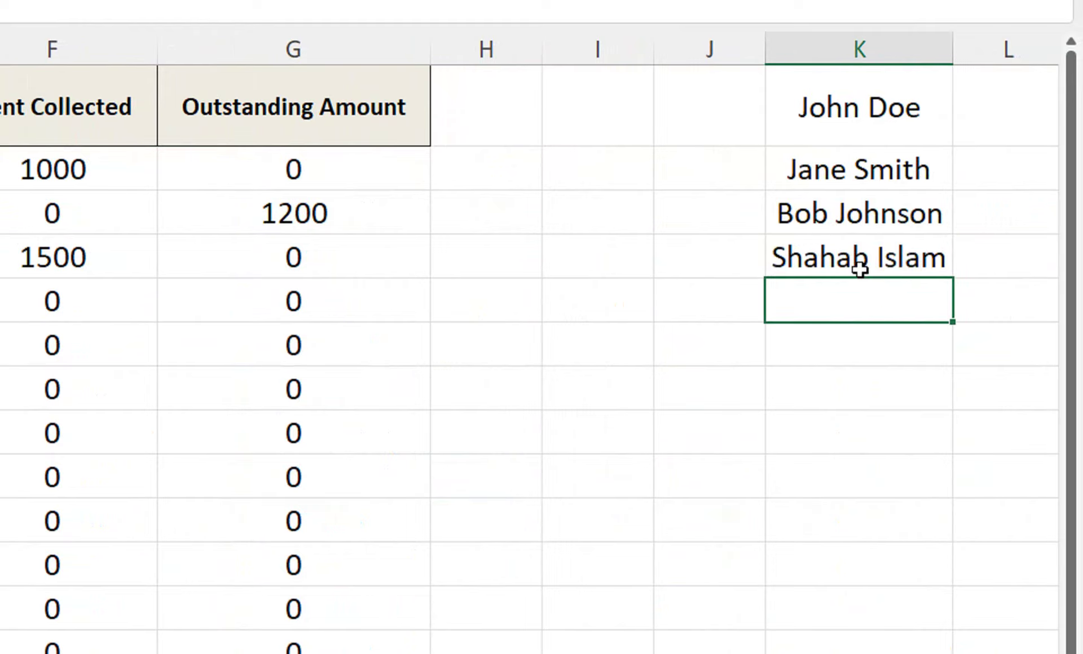
pyautogui.hscroll(-4, 34, 362)
pyautogui.hscroll(-2, 157, 282)
# Step: Confirm the dropdown shows the new name, then choose that tenant in A5
pyautogui.click(234, 265)
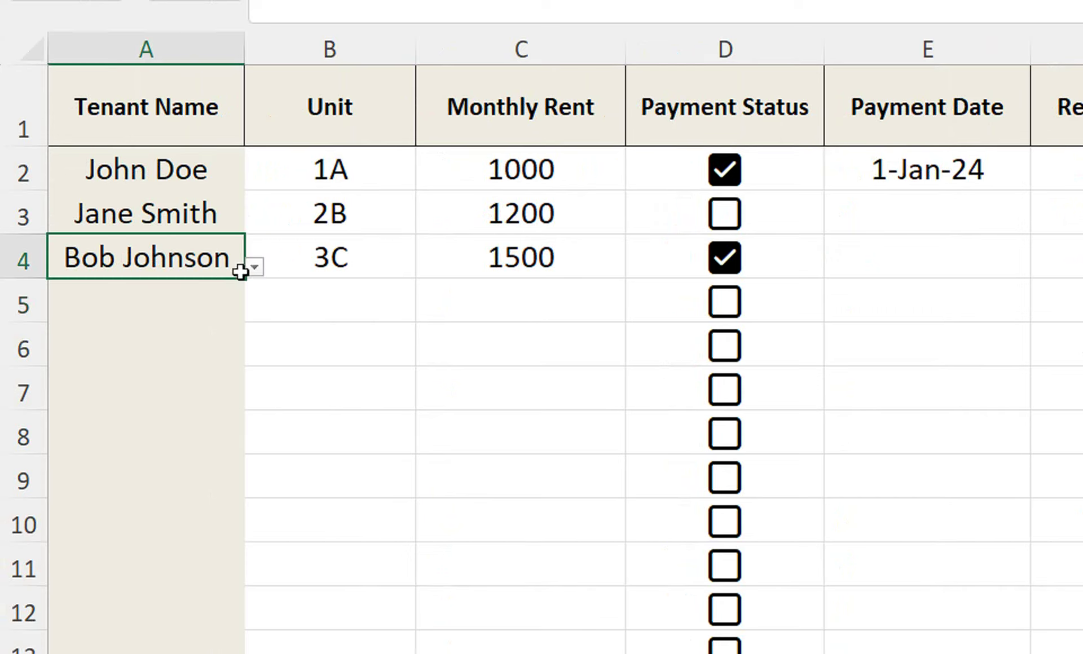
pyautogui.click(255, 272)
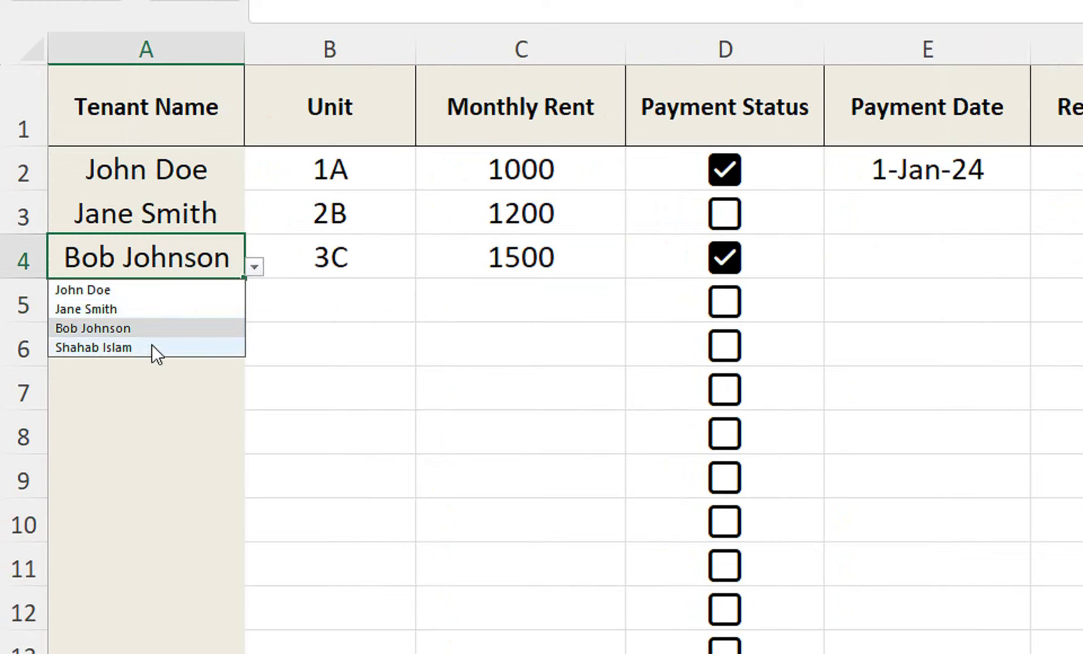
pyautogui.click(282, 333)
pyautogui.click(212, 314)
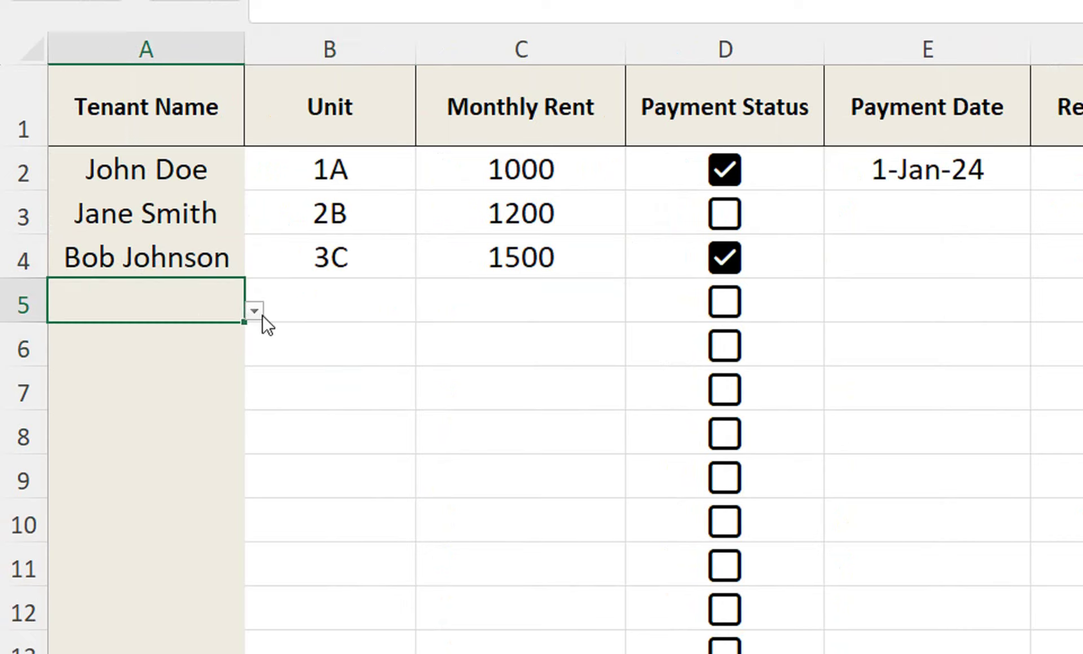
pyautogui.click(255, 311)
pyautogui.click(179, 393)
# Step: Enter unit D5 in B5 and monthly rent 2000 in C5
pyautogui.click(340, 309)
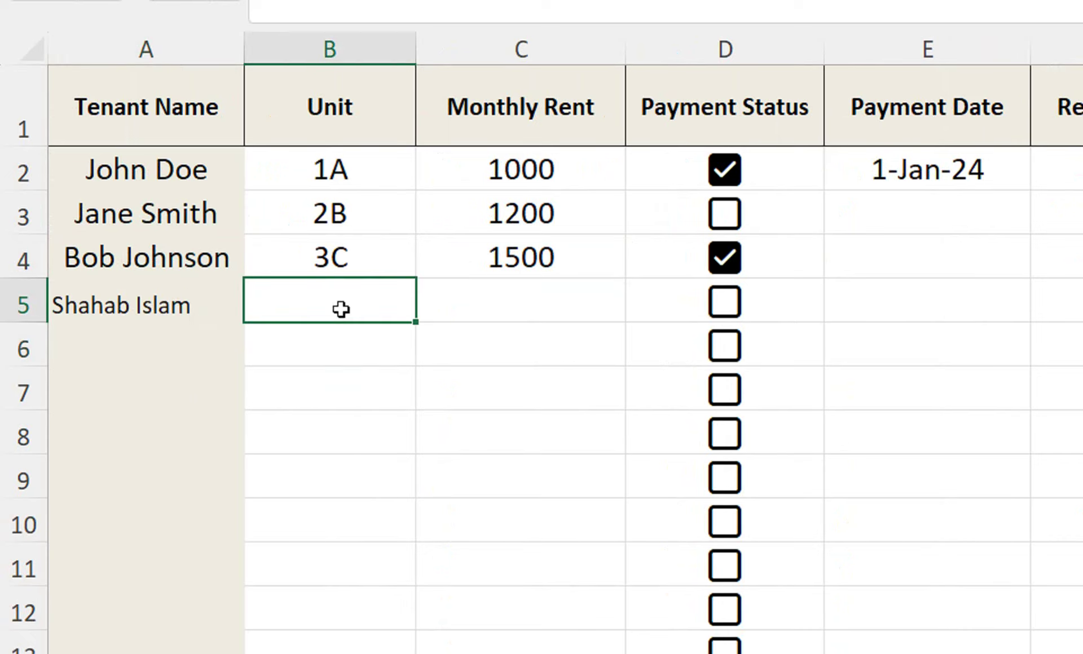
pyautogui.write('D')
pyautogui.write('5')
pyautogui.click(468, 372)
pyautogui.click(539, 292)
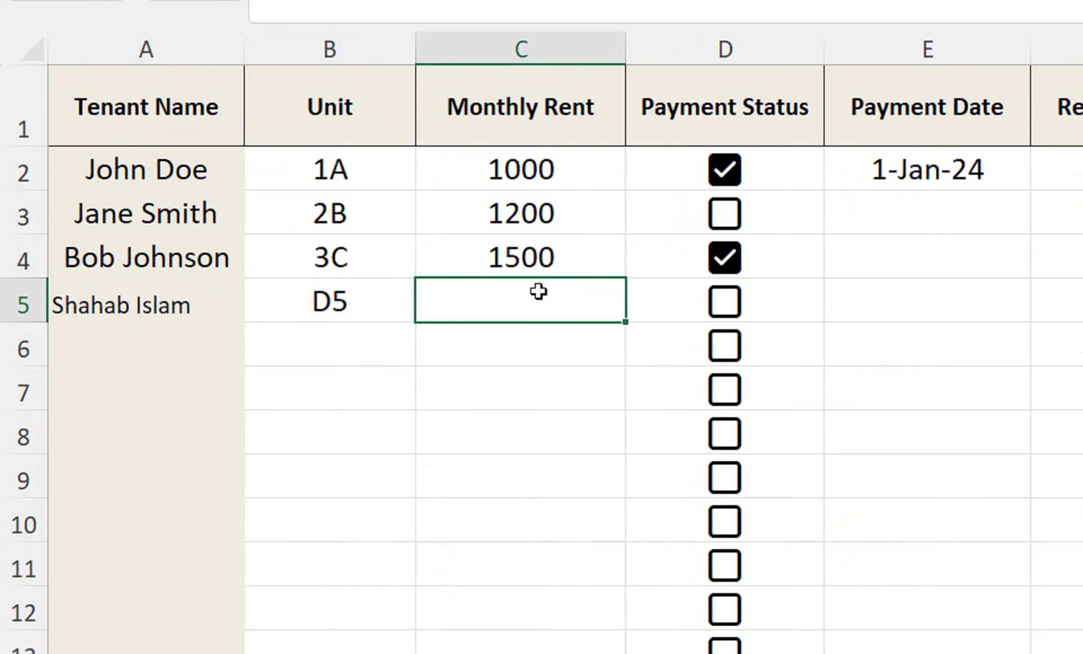
pyautogui.write('2000')
pyautogui.press('Return')
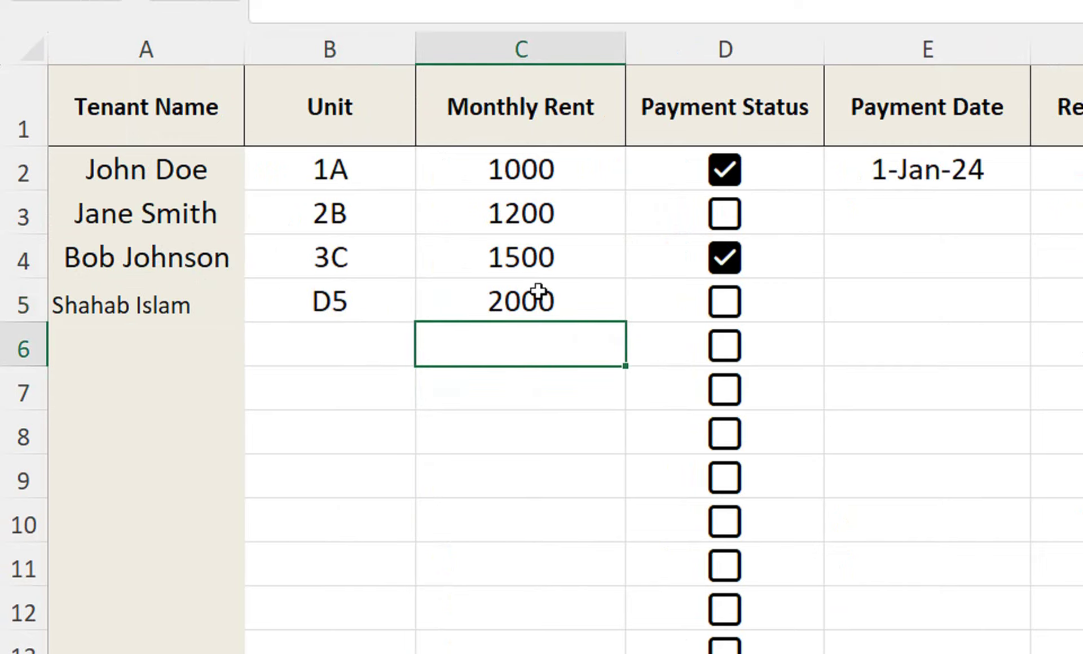
# Step: Extend the payment dates from E2 down to E5 and mark row 5's rent paid
pyautogui.click(846, 184)
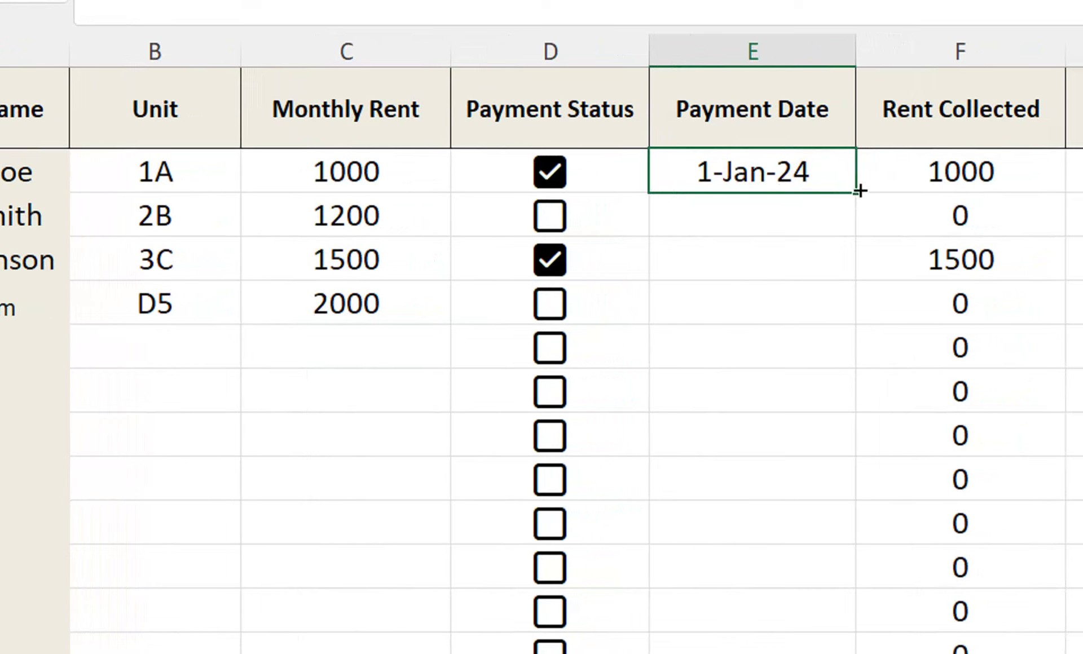
pyautogui.moveTo(859, 190); pyautogui.dragTo(857, 308)
pyautogui.click(542, 307)
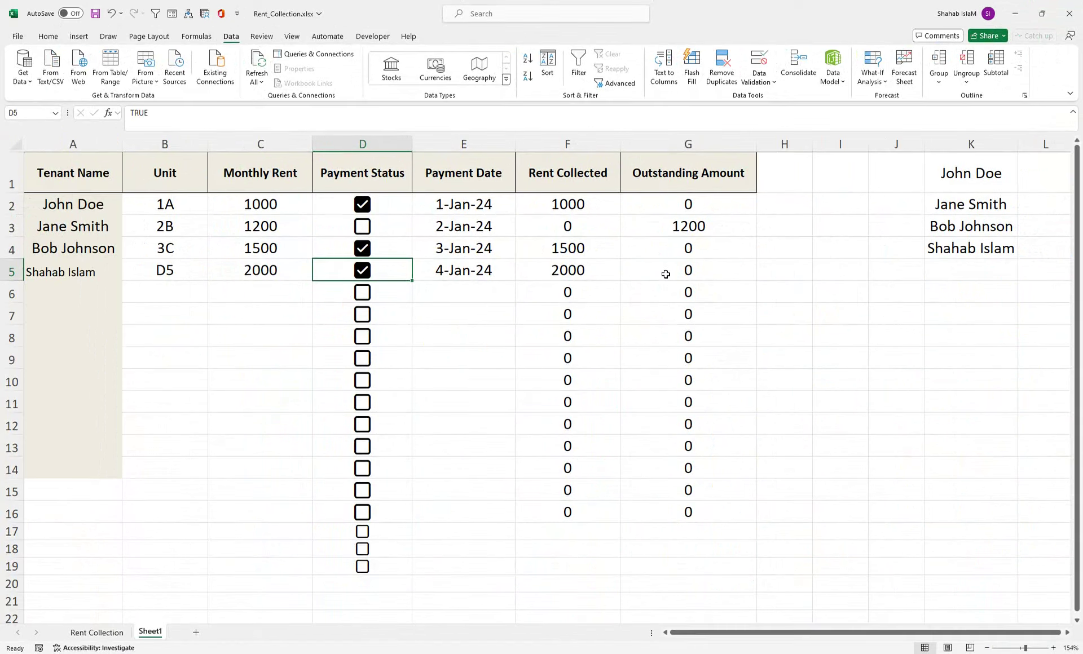
# Step: Hide the helper name column K
pyautogui.rightClick(940, 144)
pyautogui.click(959, 331)
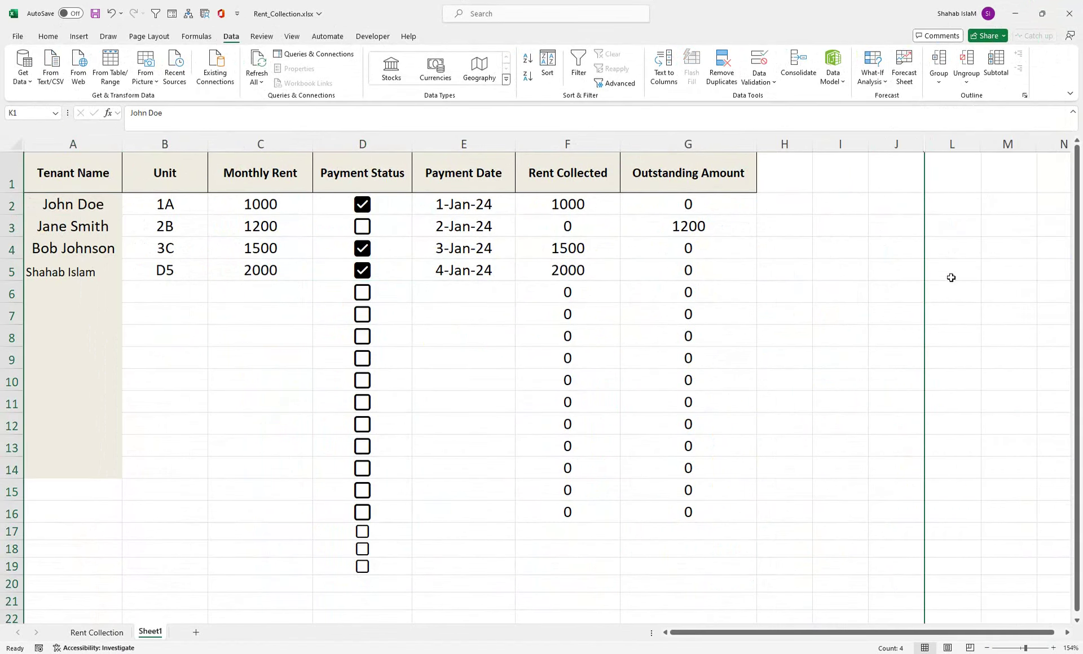
pyautogui.click(897, 291)
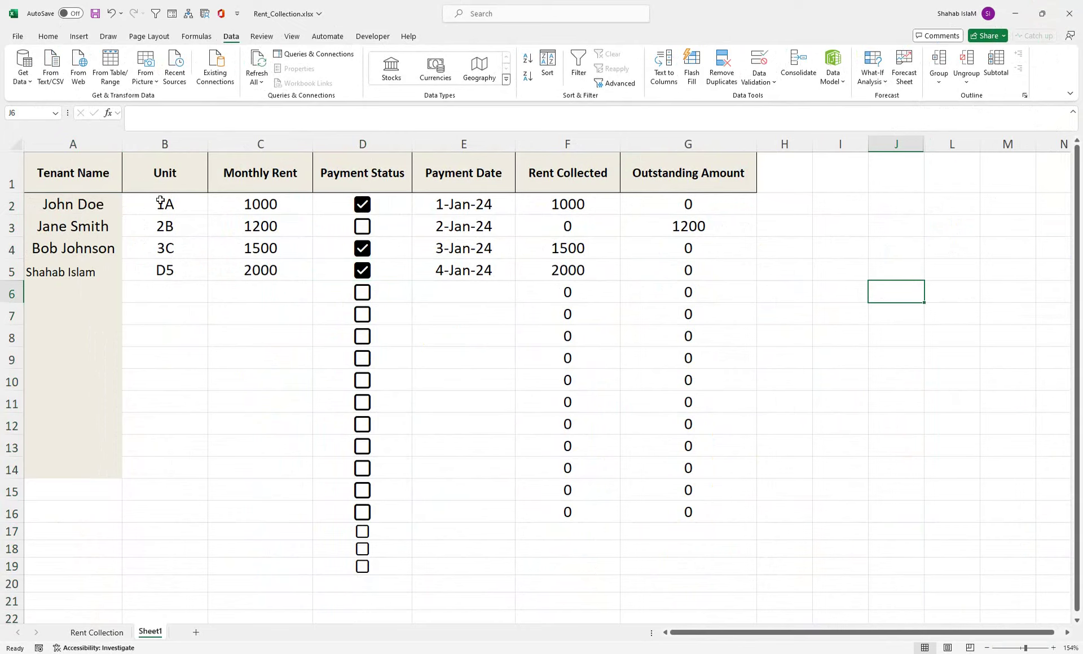
# Step: Format the tenant names centred, bold, in Agency FB at size 16
pyautogui.moveTo(87, 214); pyautogui.dragTo(91, 532)
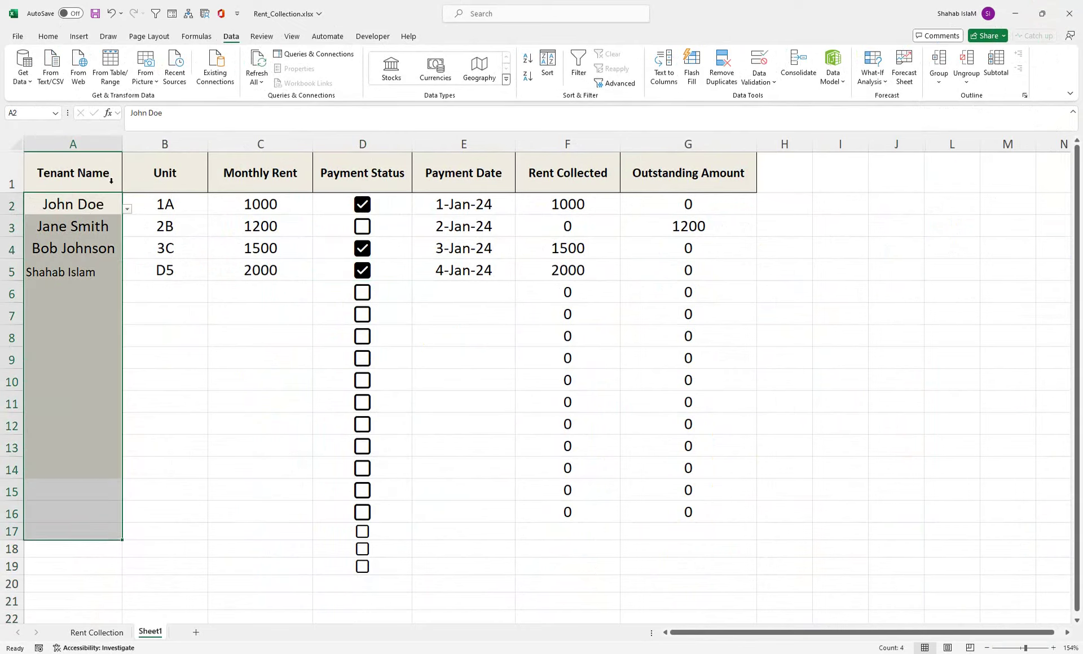
pyautogui.click(48, 36)
pyautogui.click(260, 77)
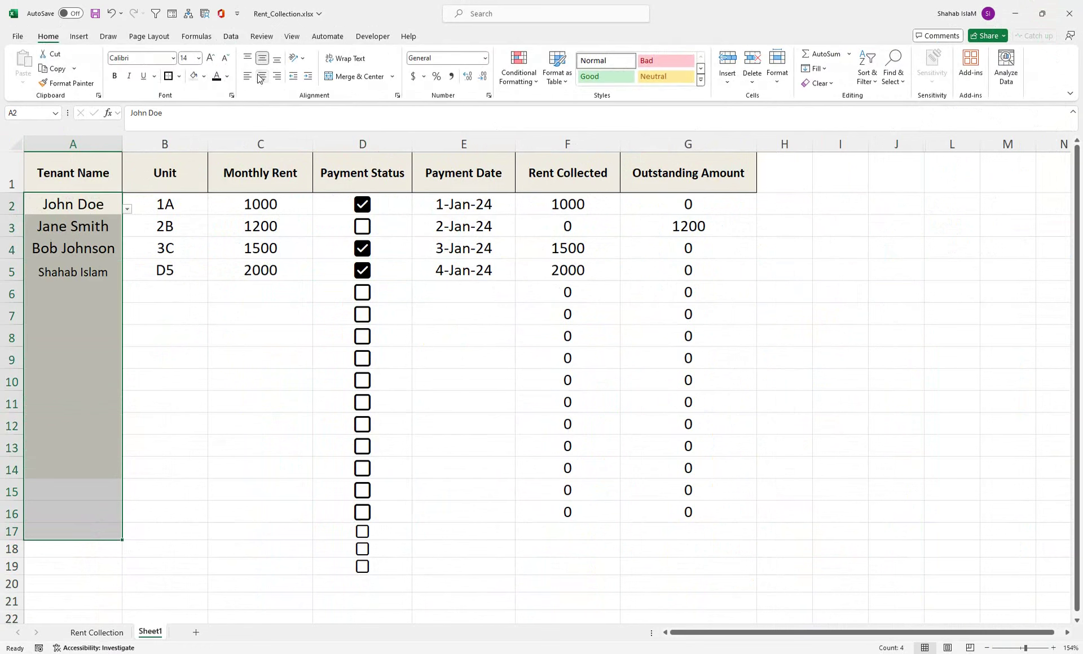
pyautogui.click(115, 76)
pyautogui.click(174, 59)
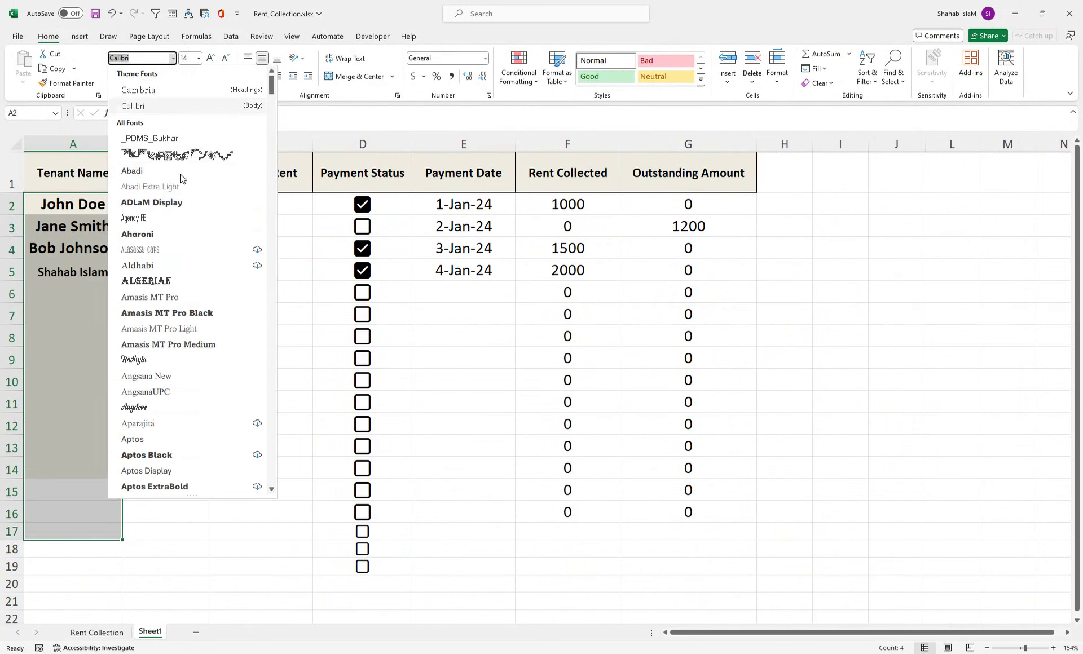
pyautogui.click(171, 218)
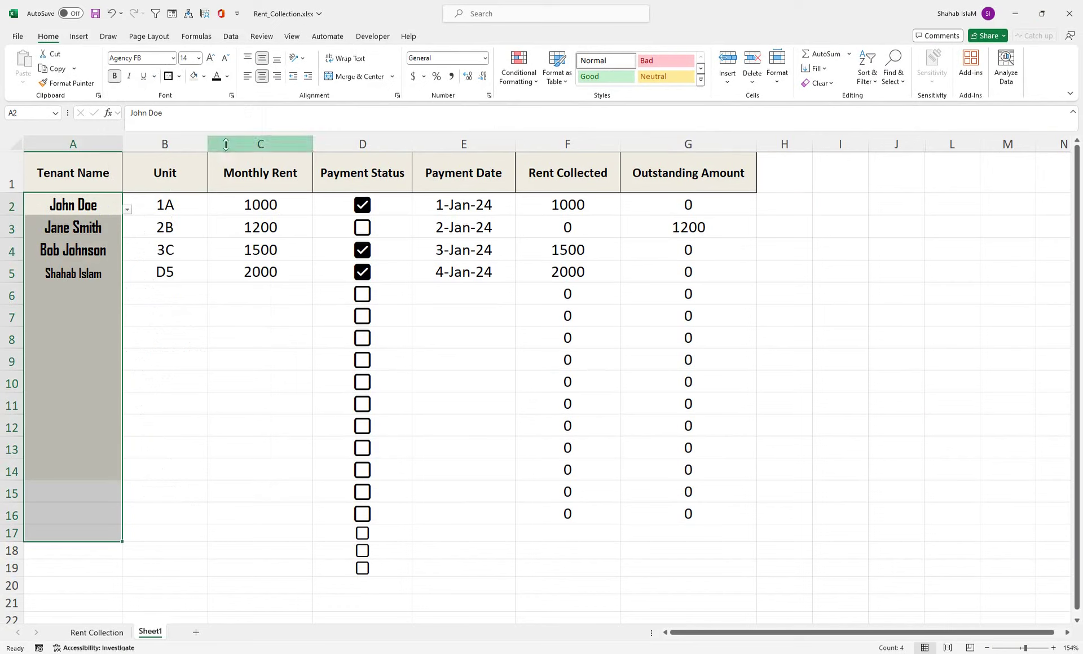
pyautogui.click(215, 58)
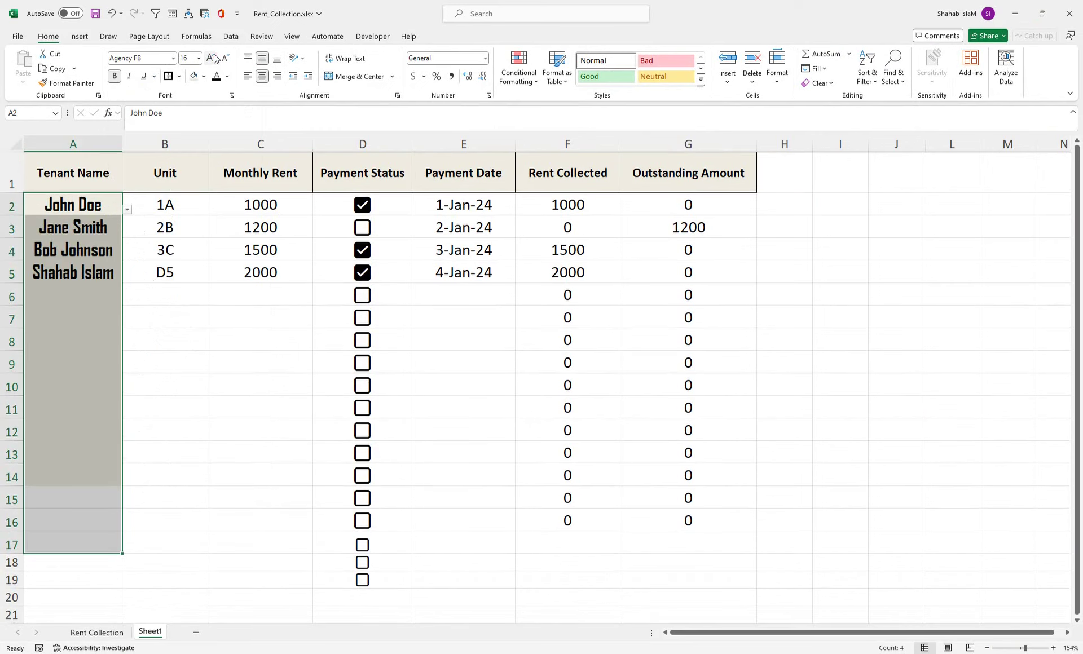
# Step: Restyle tenant names A2:A15 in regular Aptos Display, two sizes smaller
pyautogui.click(55, 237)
pyautogui.click(68, 173)
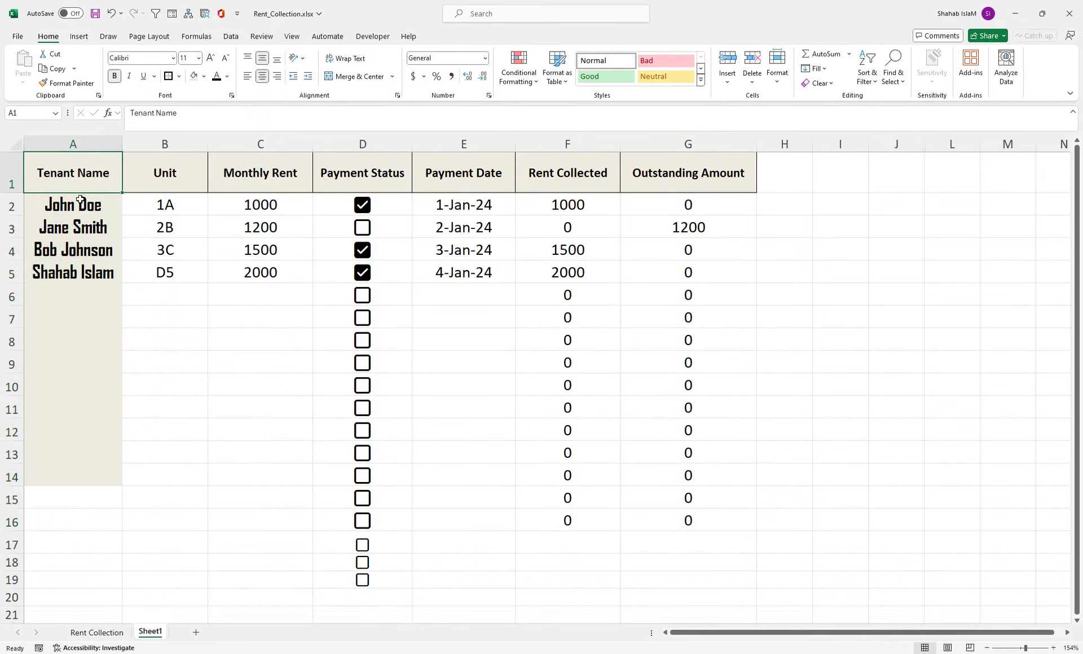
pyautogui.moveTo(73, 204); pyautogui.dragTo(111, 495)
pyautogui.click(173, 58)
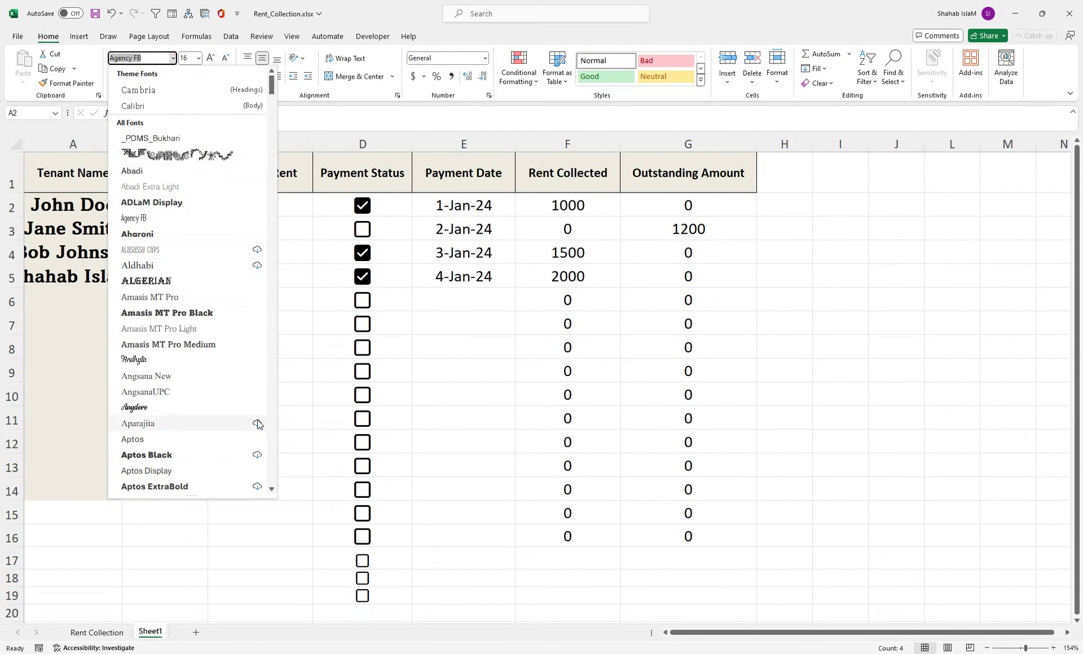
pyautogui.moveTo(271, 87); pyautogui.dragTo(271, 103)
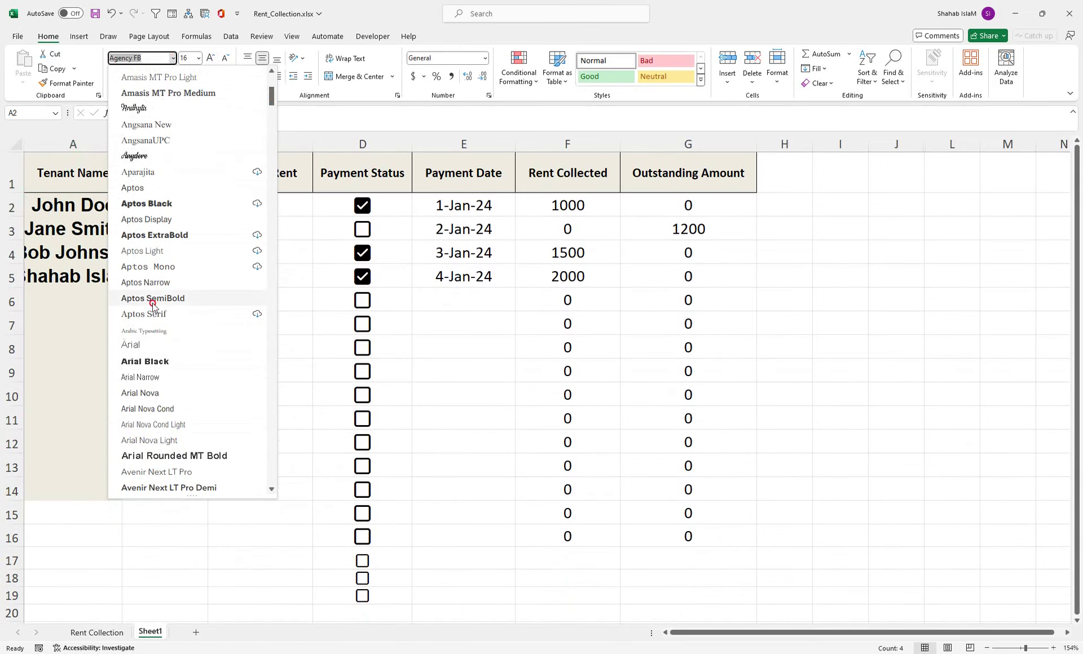
pyautogui.click(162, 219)
pyautogui.hotkey('ctrl', 'b')
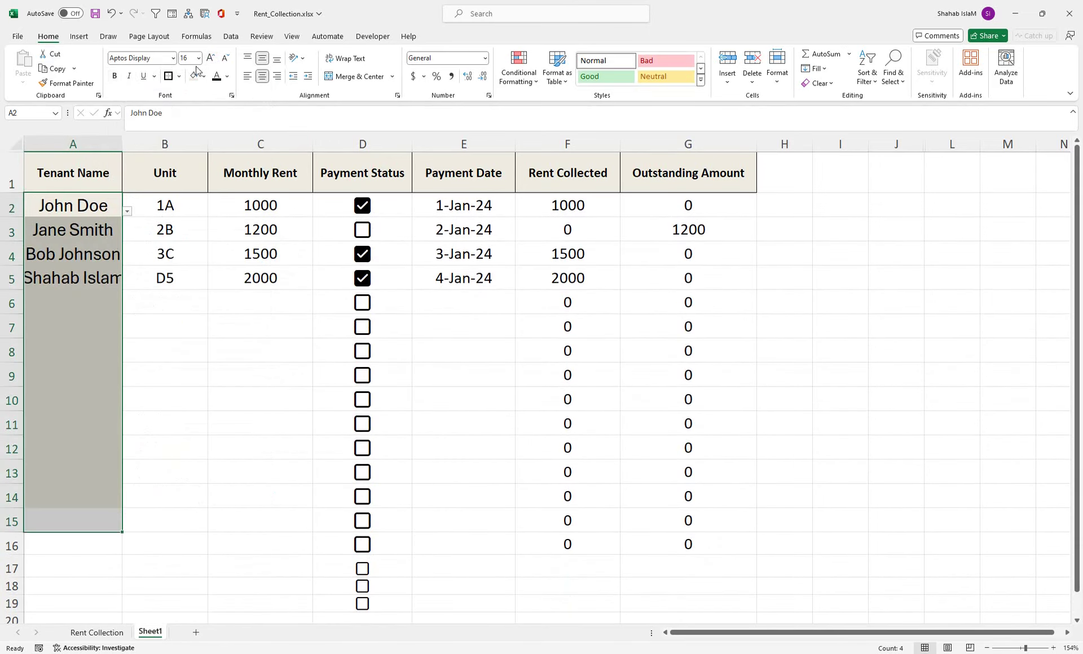
pyautogui.click(227, 62)
pyautogui.click(228, 62)
pyautogui.click(179, 243)
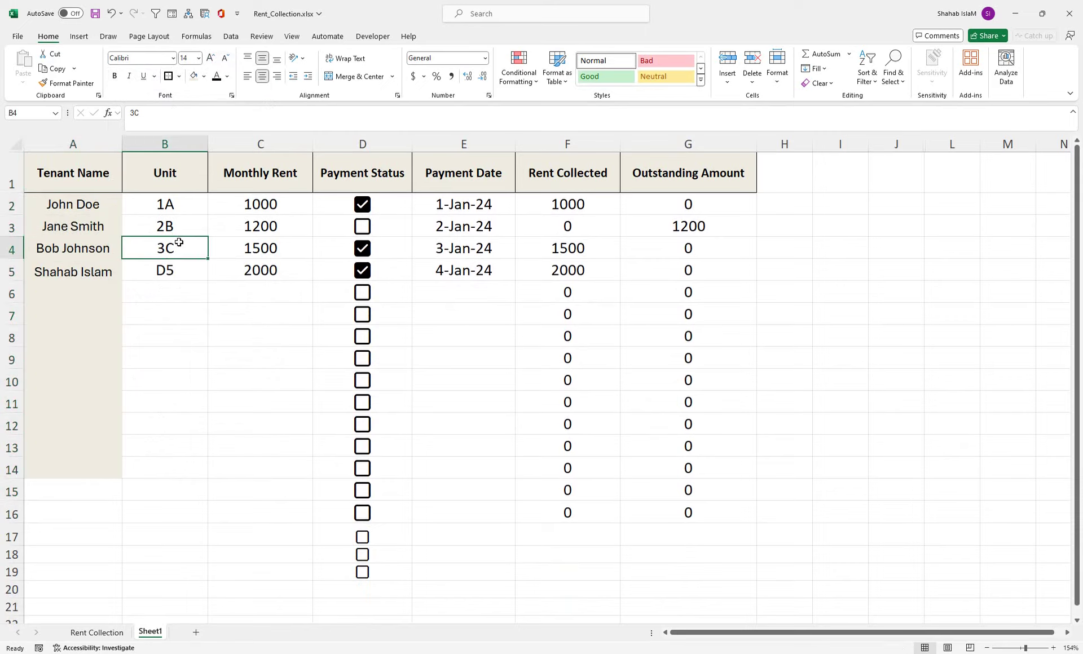
pyautogui.click(116, 291)
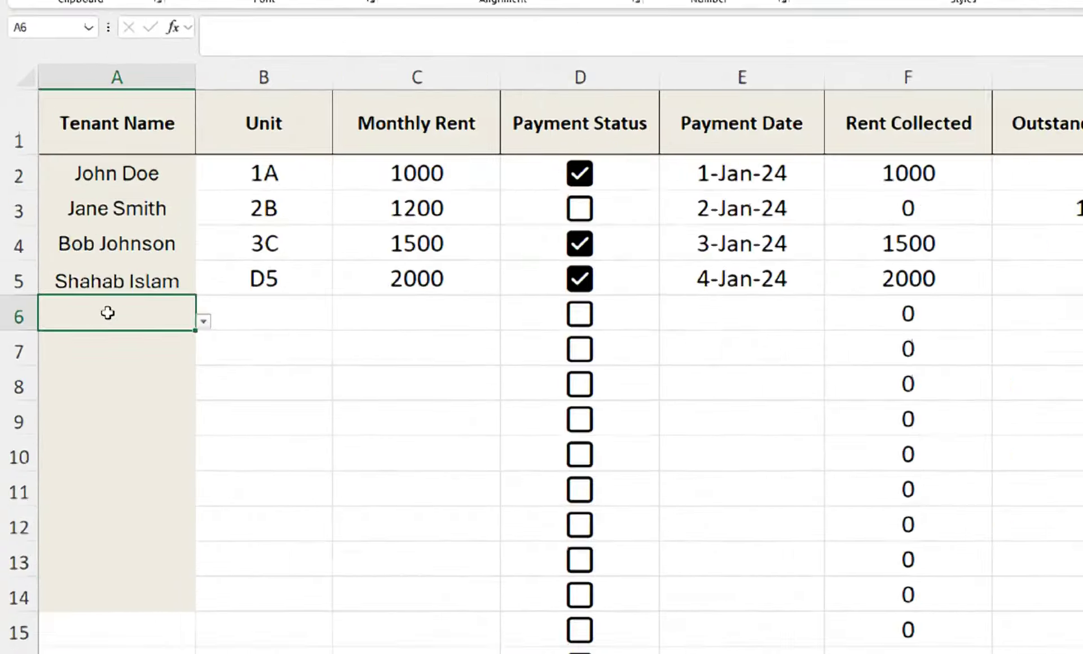
# Step: After A6 rejects the typed name, unhide column K and add the new tenant in K6
pyautogui.write('da')
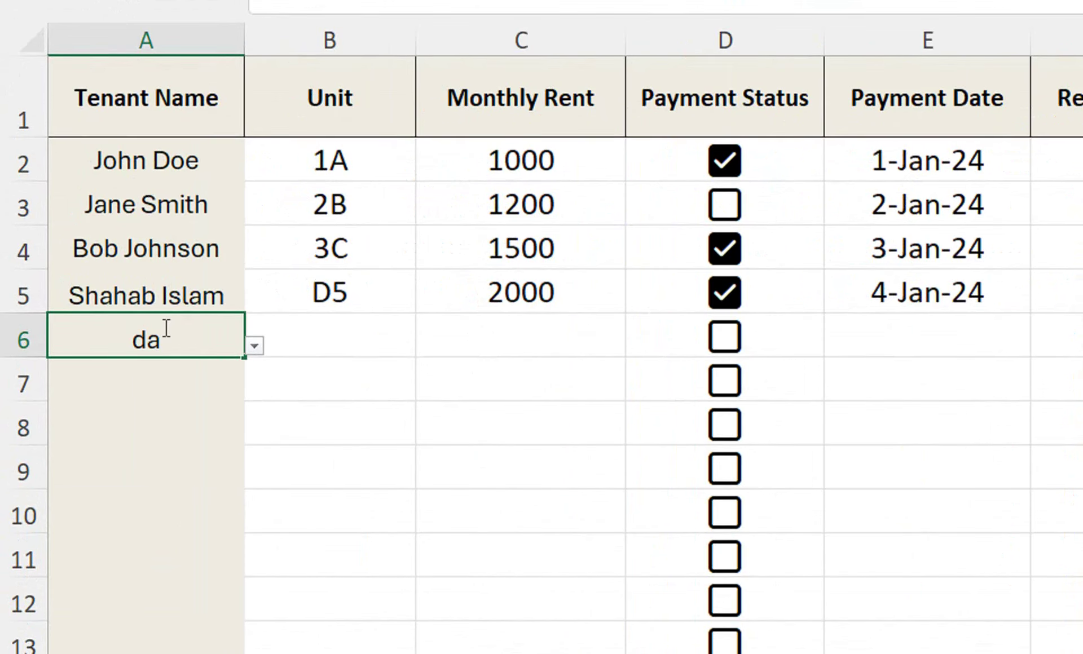
pyautogui.write('n')
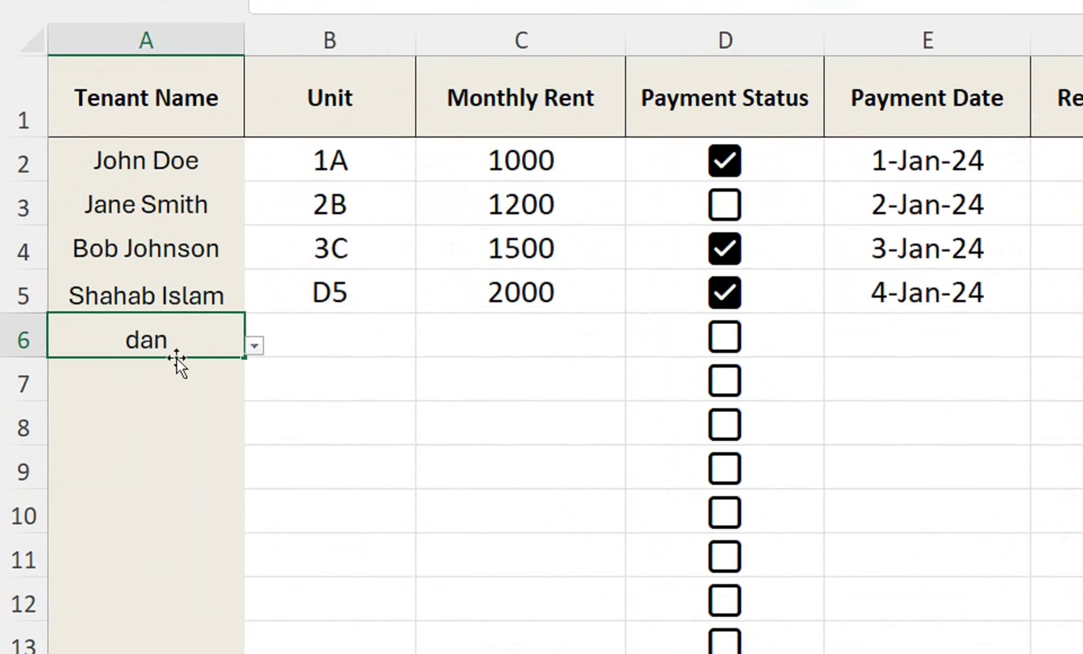
pyautogui.write('i')
pyautogui.press('Return')
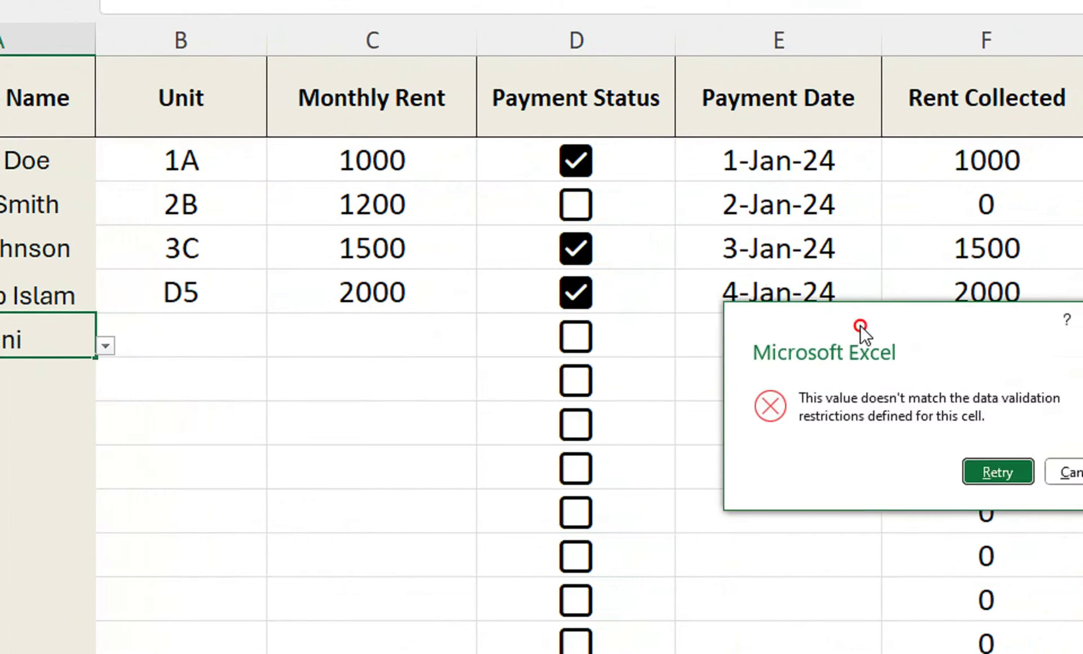
pyautogui.press('Escape')
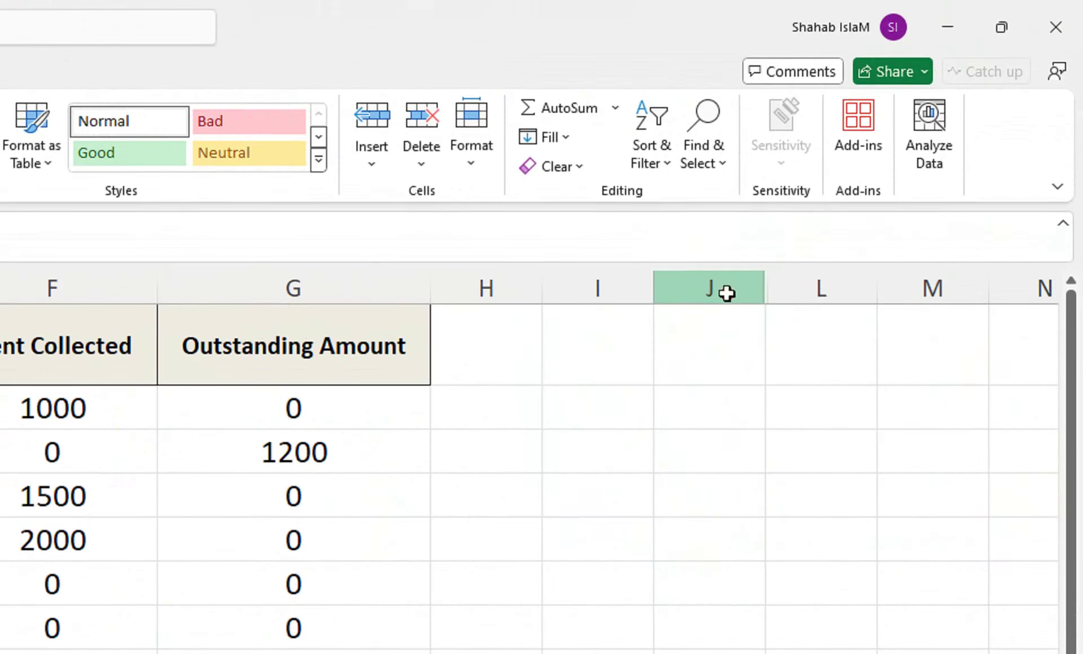
pyautogui.moveTo(725, 293); pyautogui.dragTo(823, 276)
pyautogui.rightClick(823, 276)
pyautogui.click(871, 626)
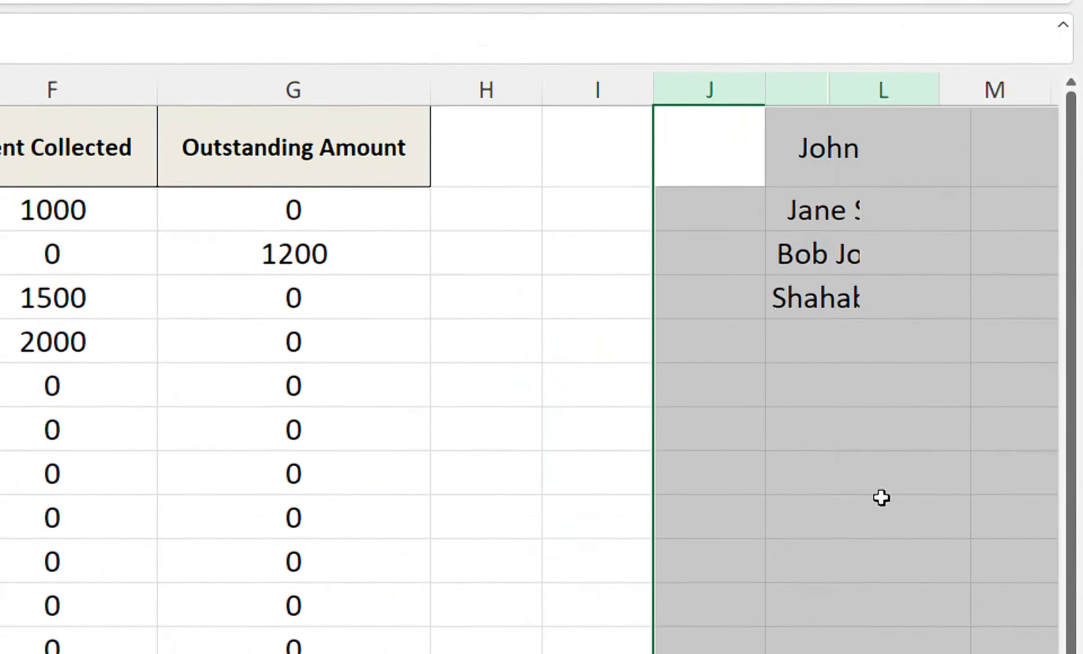
pyautogui.click(834, 335)
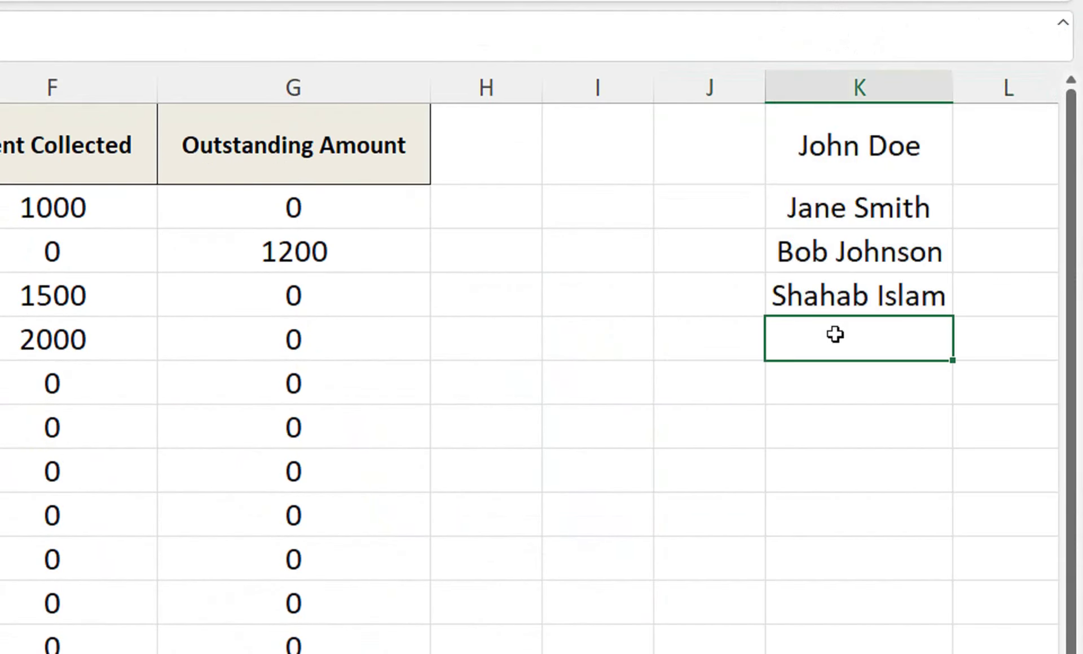
pyautogui.write('Dani')
pyautogui.click(798, 459)
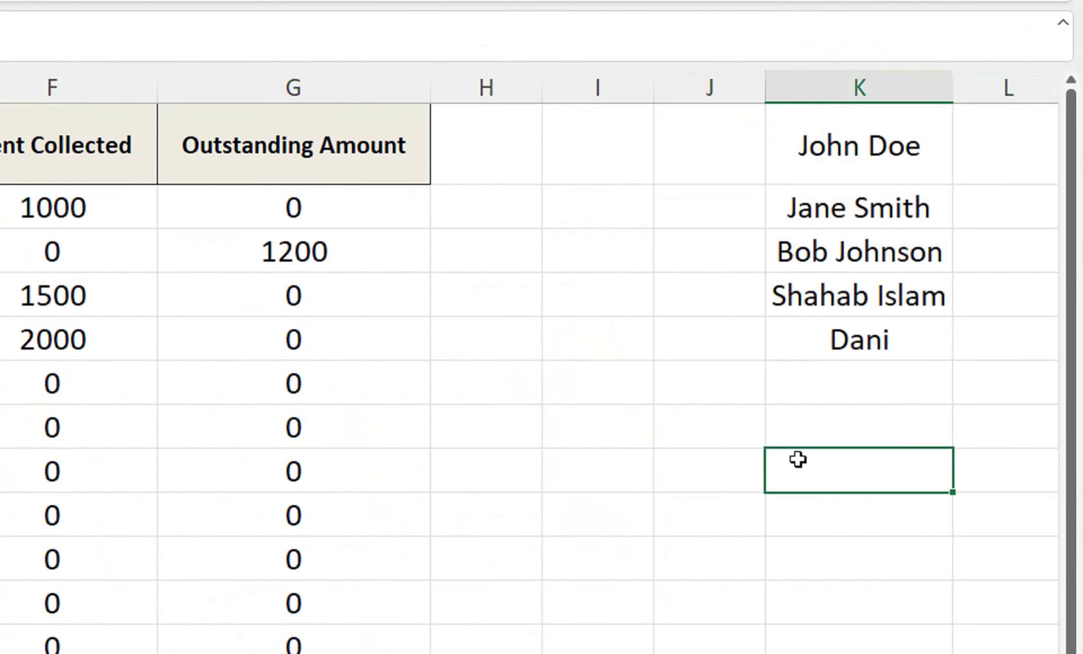
# Step: Choose the new tenant in A6, with unit D6 and monthly rent 2500
pyautogui.click(201, 377)
pyautogui.click(255, 393)
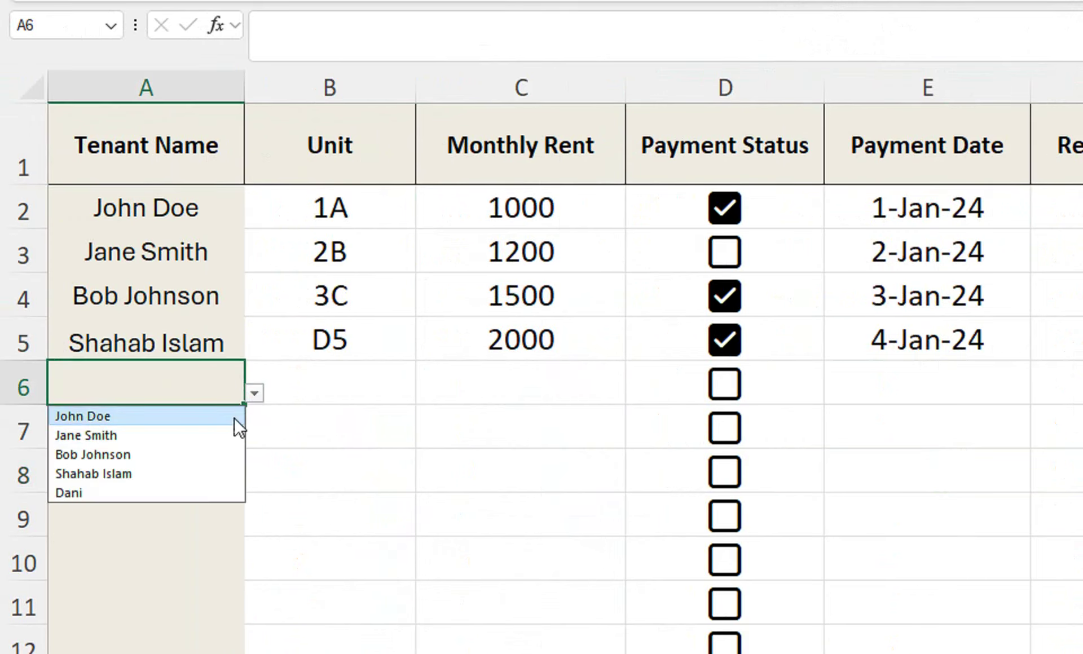
pyautogui.click(198, 492)
pyautogui.click(326, 384)
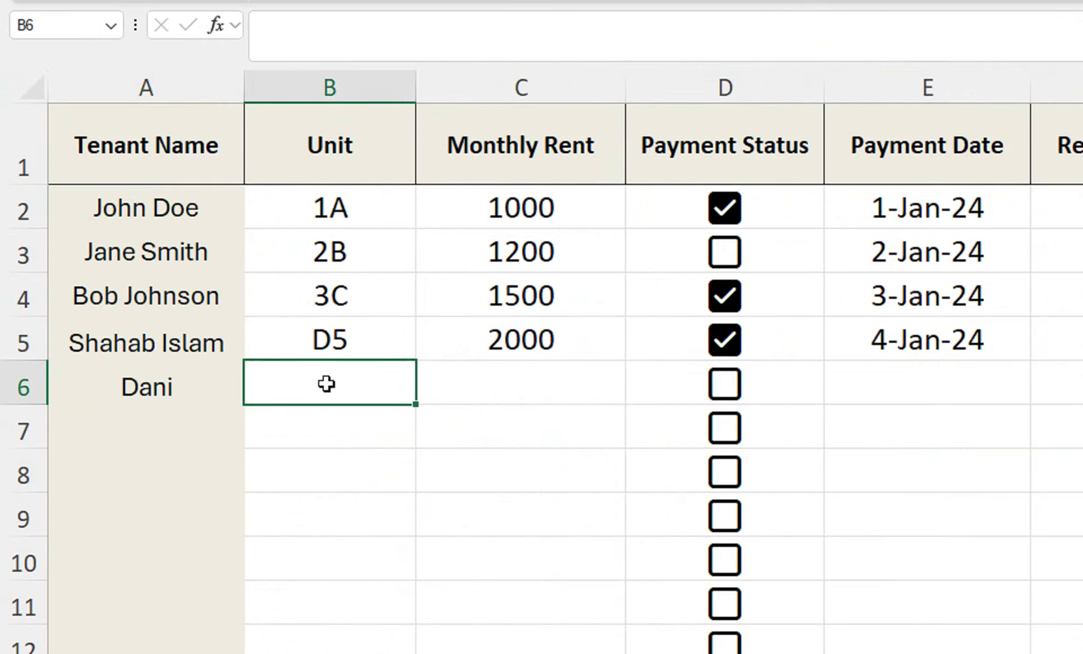
pyautogui.write('D6')
pyautogui.click(391, 475)
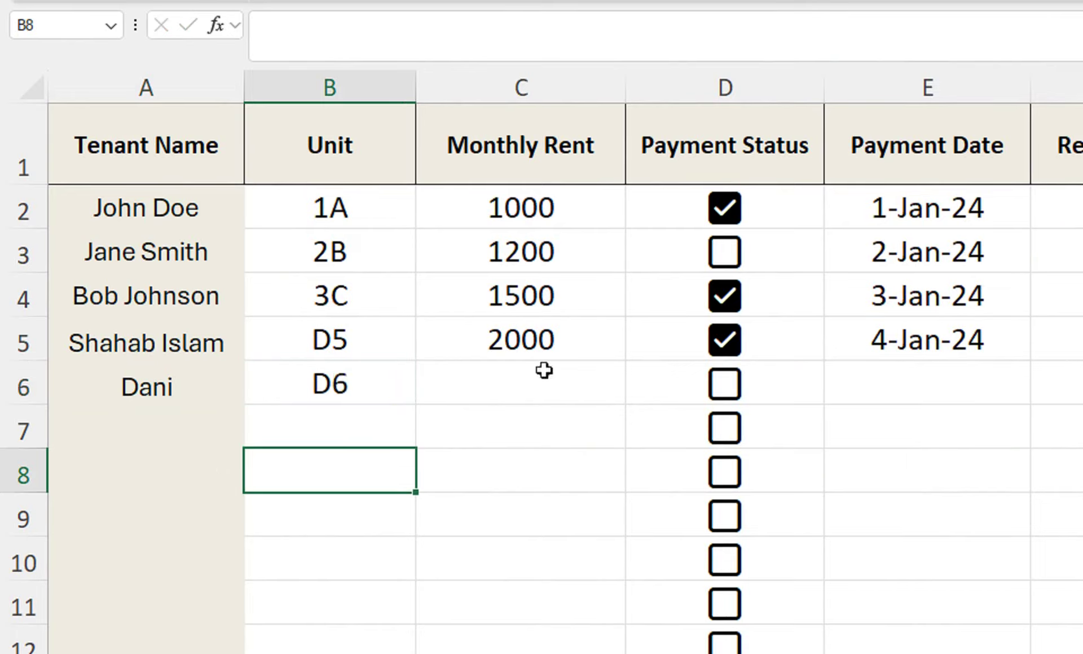
pyautogui.click(543, 371)
pyautogui.write('25000')
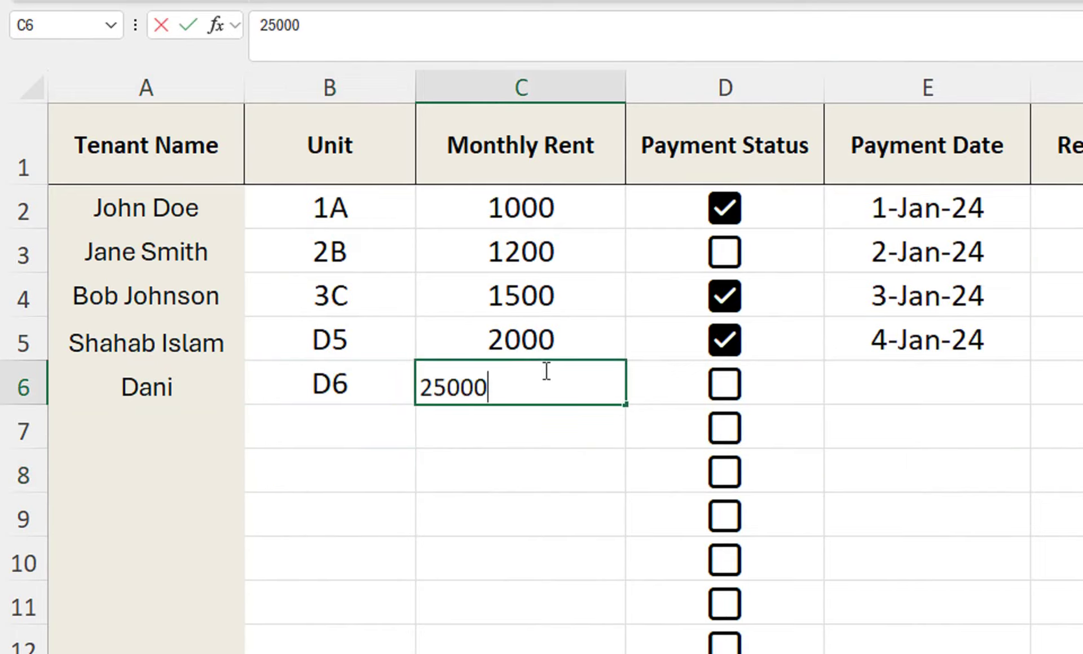
pyautogui.press('BackSpace')
pyautogui.press('Return')
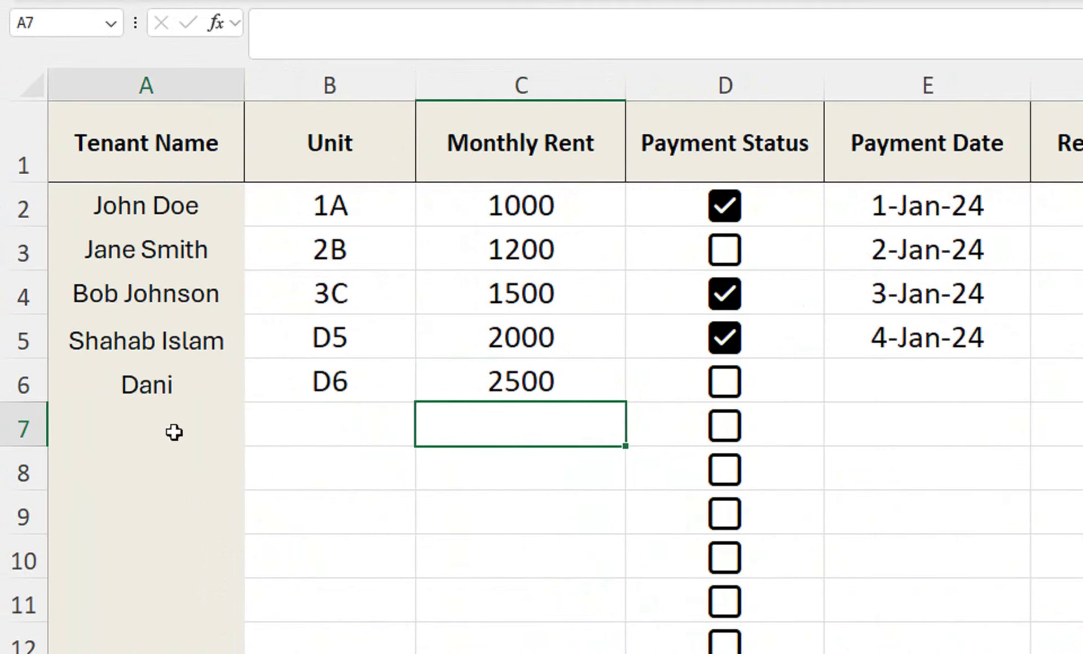
pyautogui.click(174, 430)
pyautogui.click(255, 436)
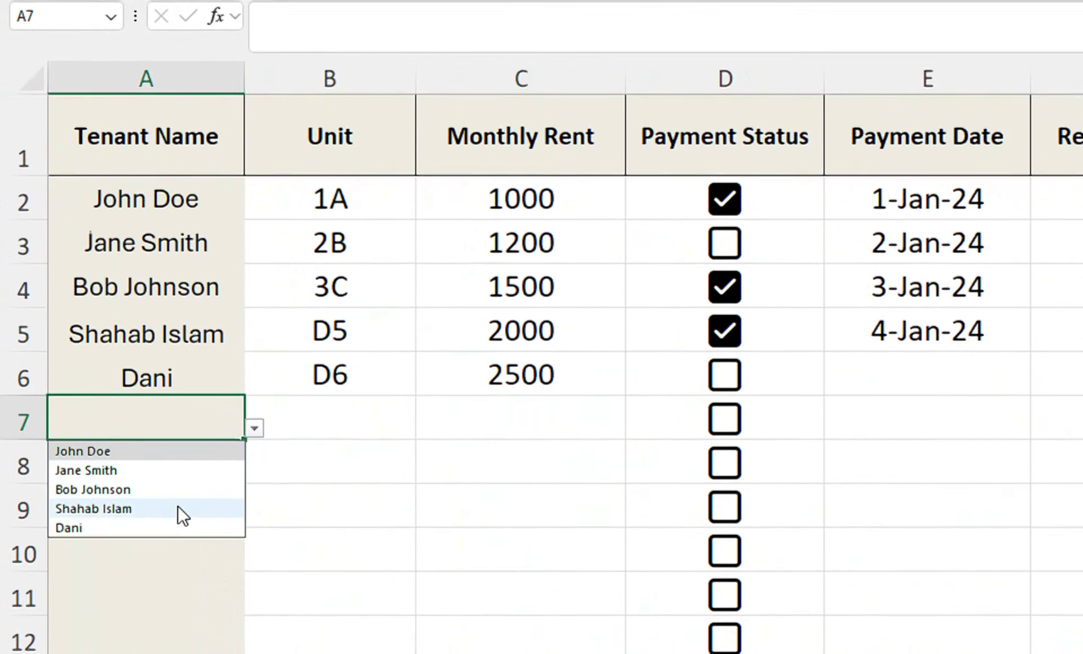
# Step: Pick the fourth tenant again in A7 and enter unit D5 and rent 2000
pyautogui.click(178, 509)
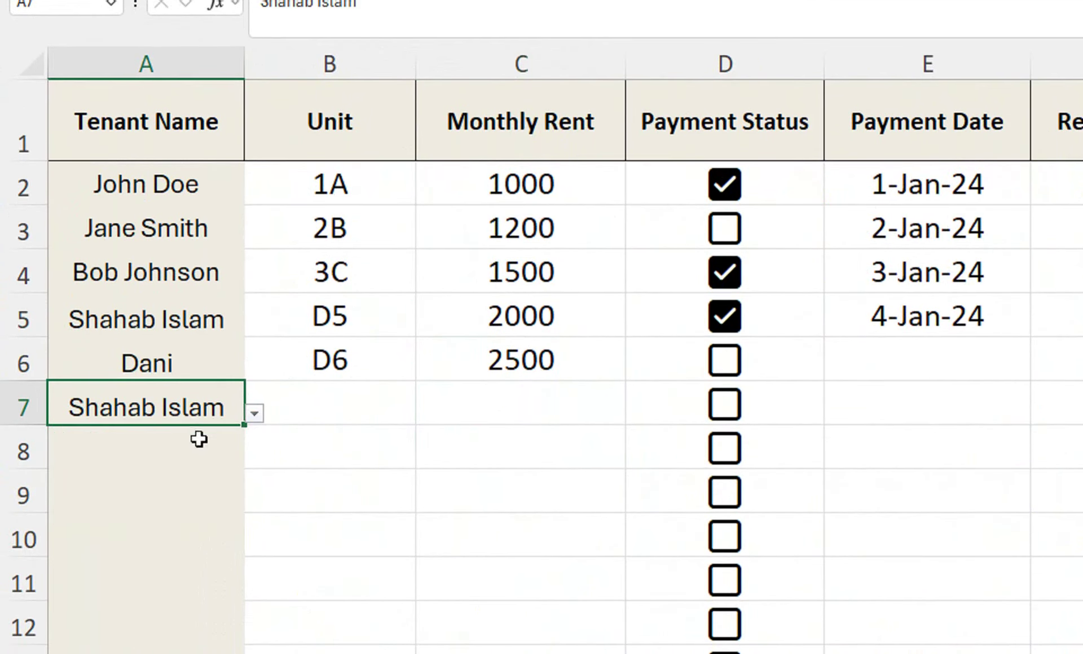
pyautogui.click(345, 396)
pyautogui.click(350, 320)
pyautogui.click(329, 405)
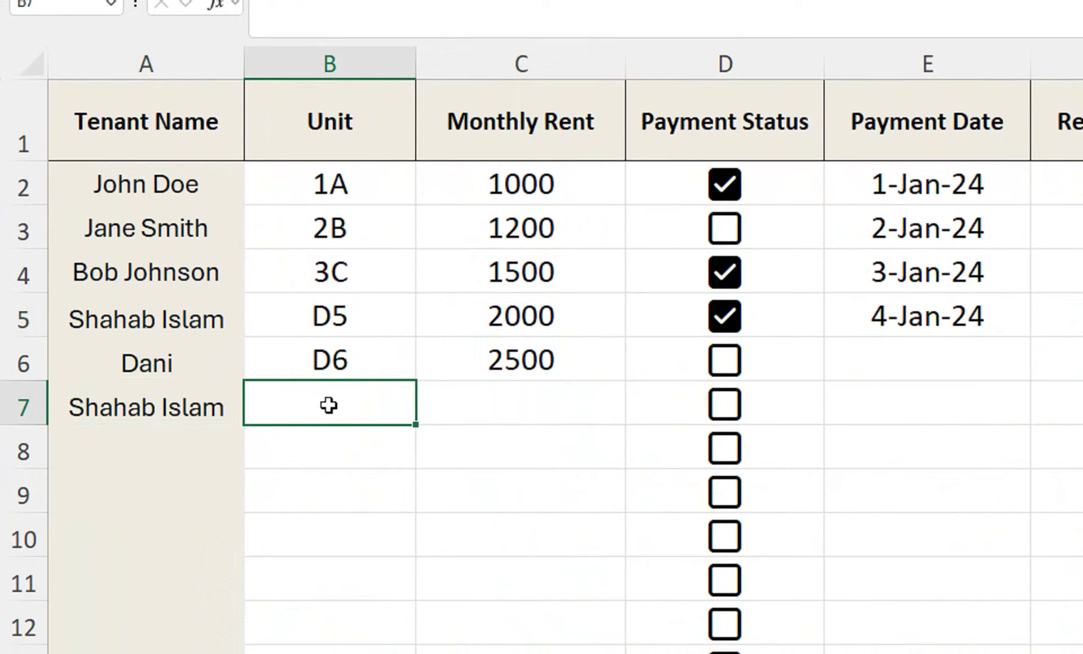
pyautogui.write('D')
pyautogui.write('5')
pyautogui.click(539, 405)
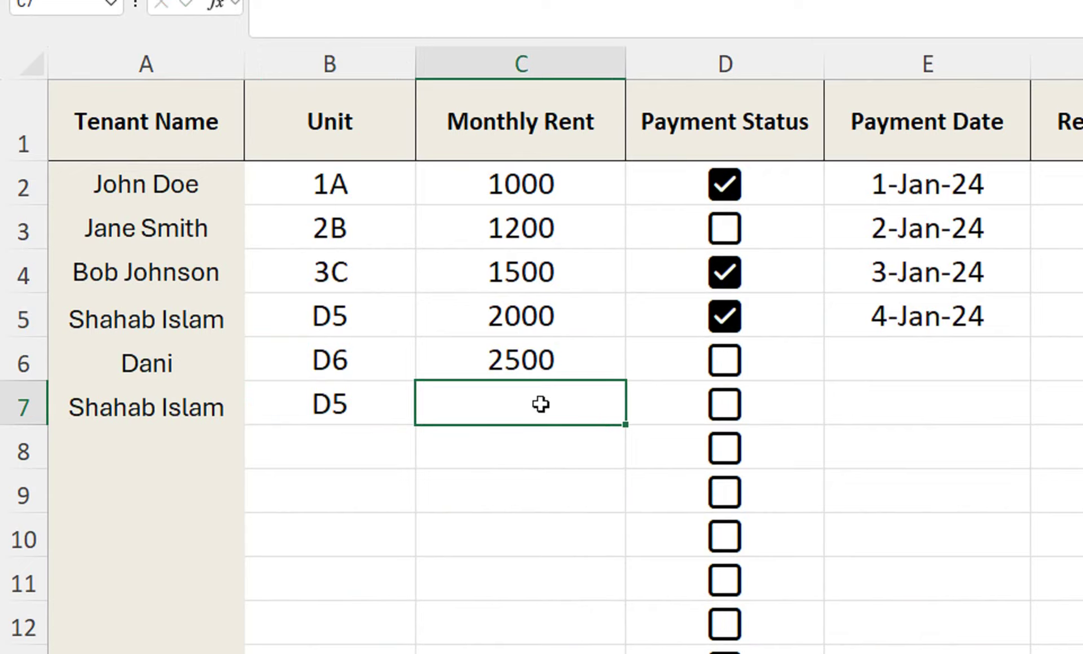
pyautogui.write('1')
pyautogui.press('BackSpace')
pyautogui.write('2000')
pyautogui.press('Return')
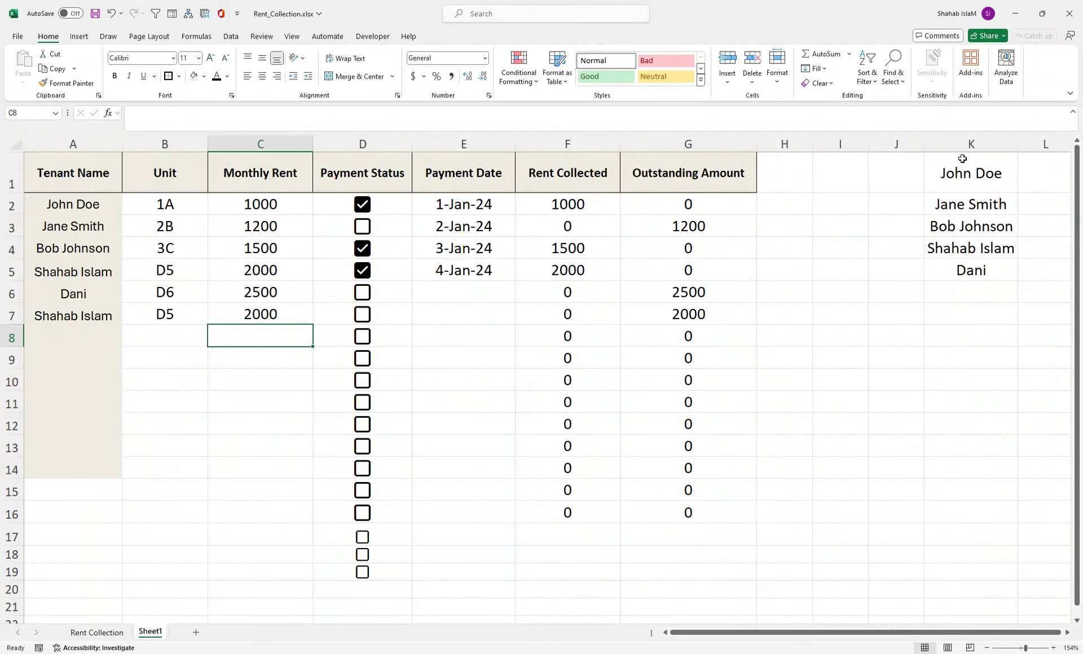
# Step: Hide the tenant list column K again
pyautogui.rightClick(969, 142)
pyautogui.click(873, 330)
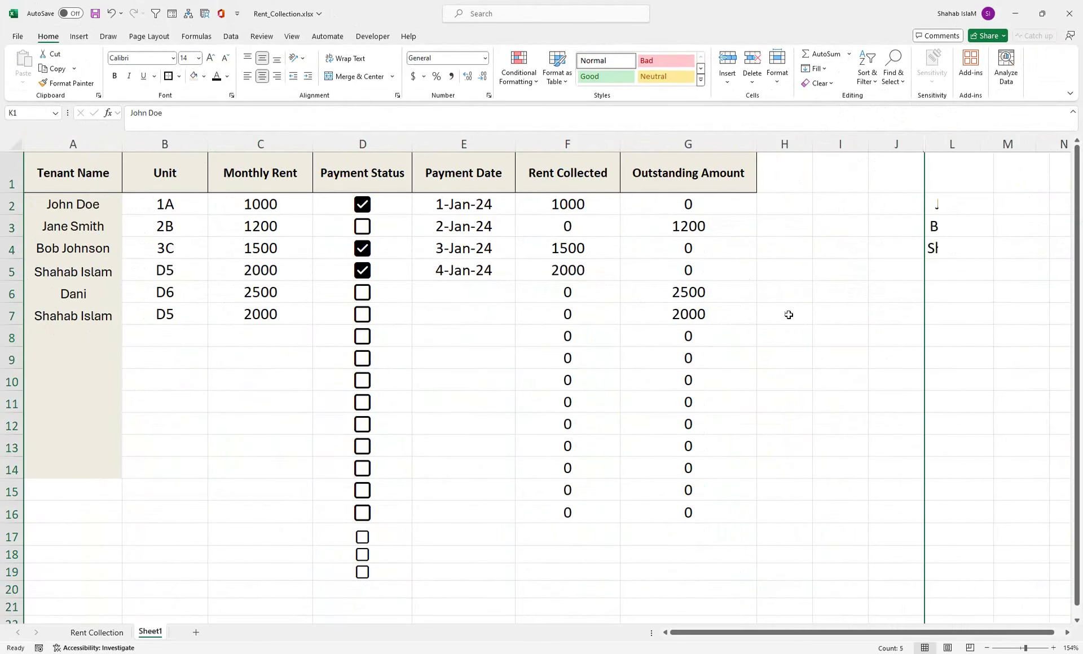
pyautogui.click(568, 249)
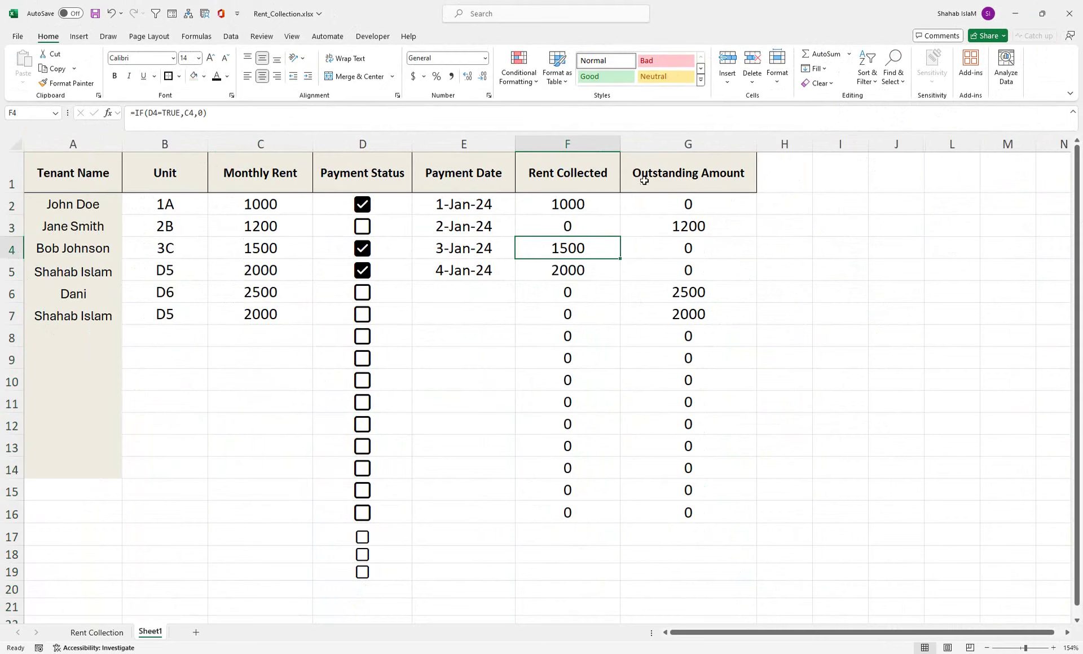
# Step: Format A1:G14 as a green banded table with headers
pyautogui.moveTo(660, 168); pyautogui.dragTo(17, 468)
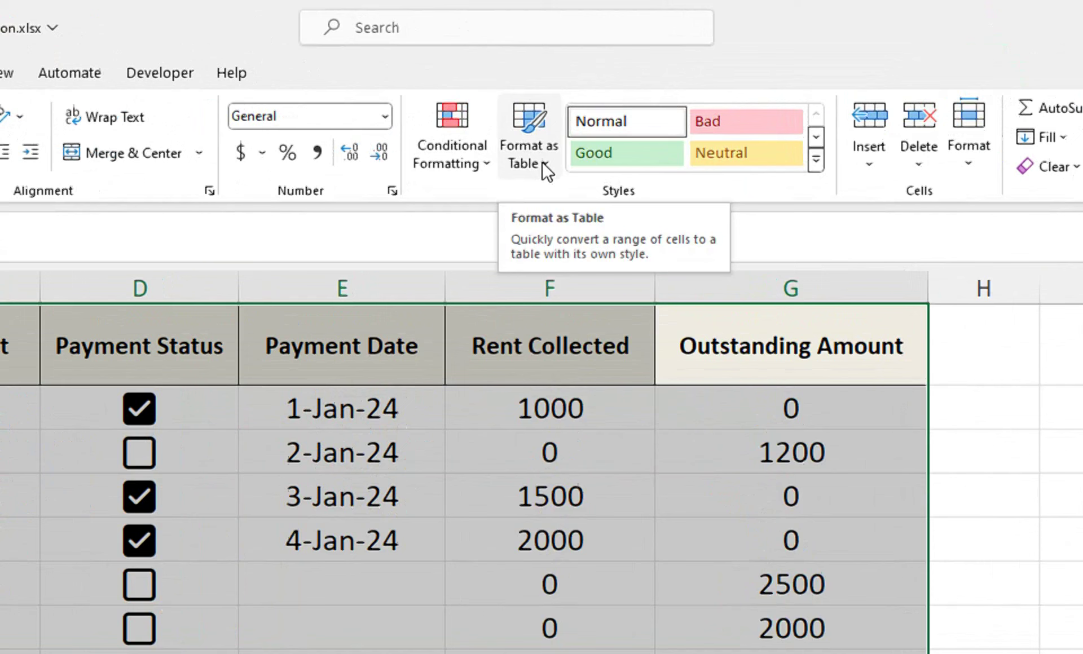
pyautogui.click(564, 81)
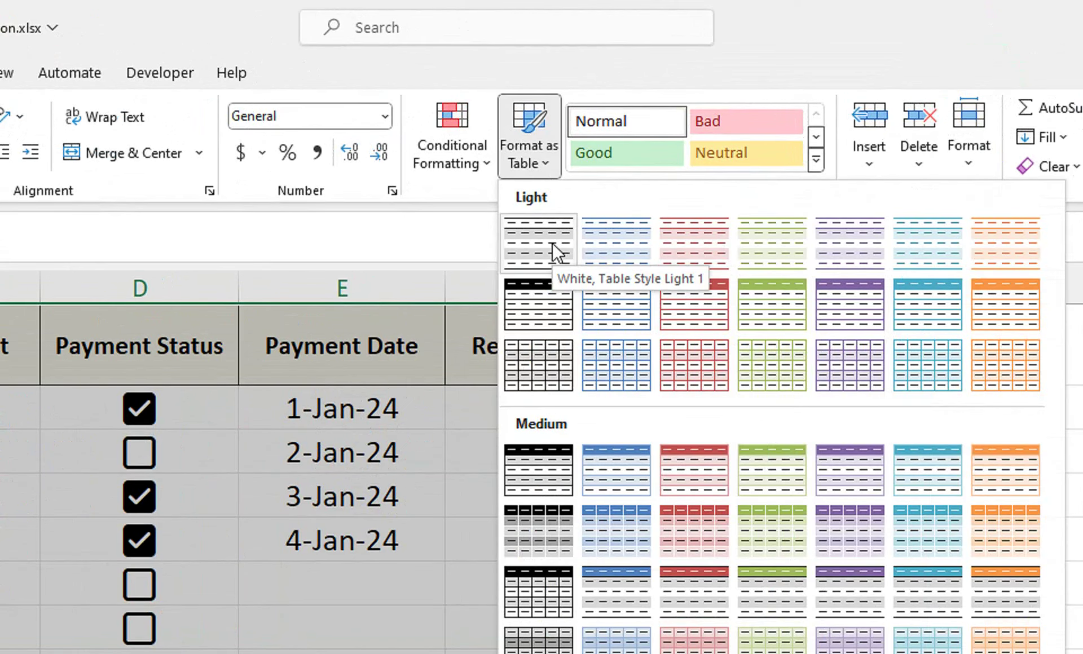
pyautogui.click(732, 247)
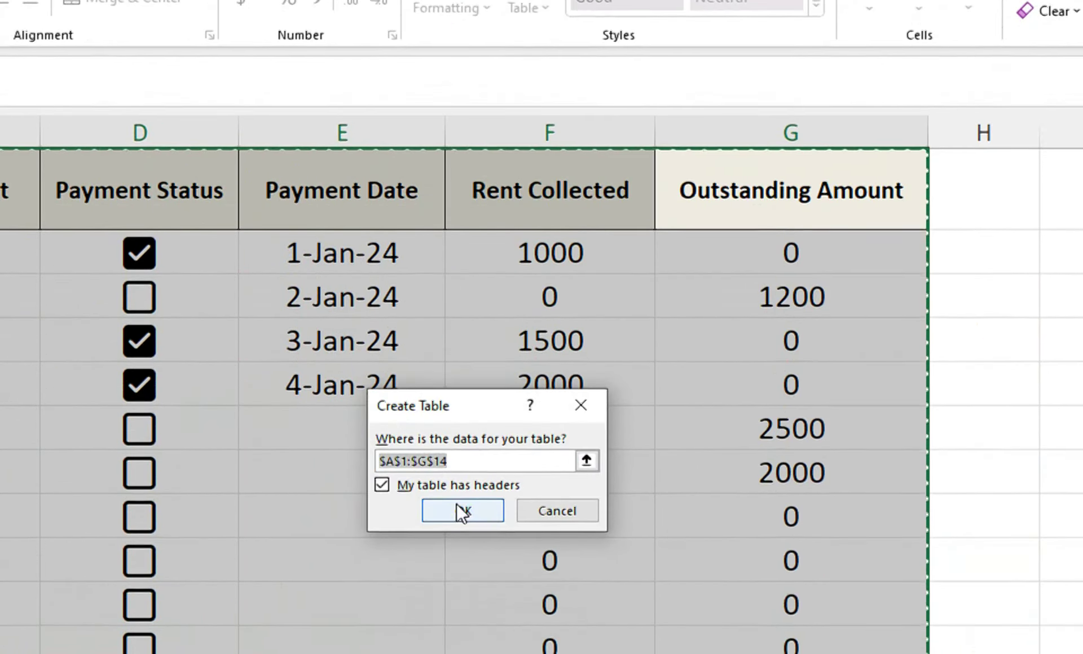
pyautogui.click(462, 625)
pyautogui.click(321, 495)
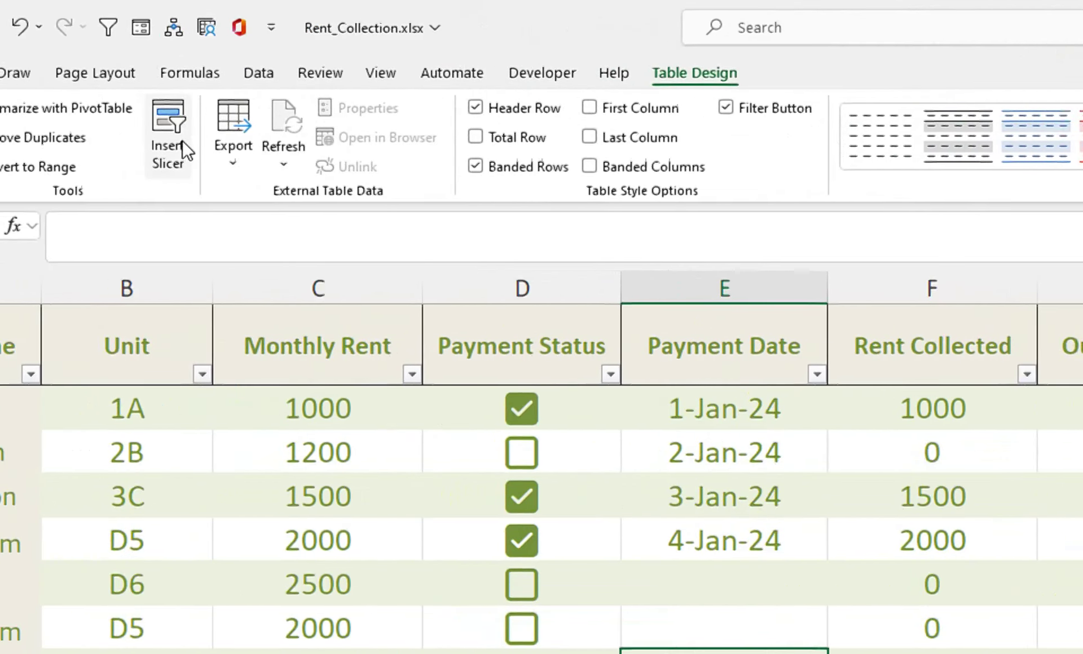
# Step: Insert Tenant Name and Outstanding Amount slicers for the table
pyautogui.click(35, 136)
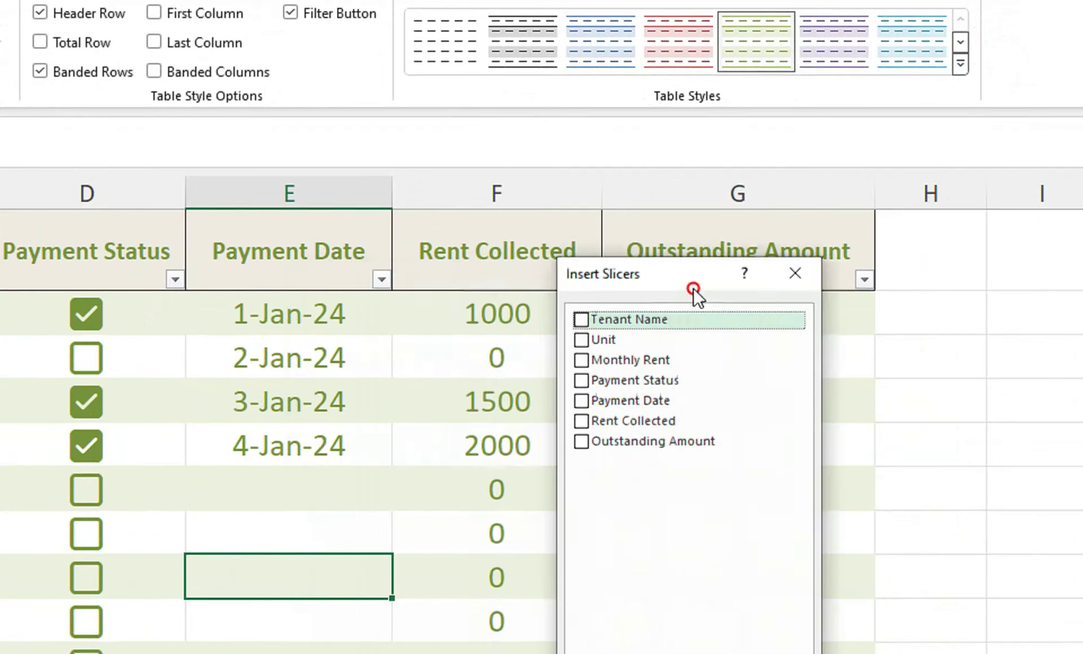
pyautogui.moveTo(693, 289); pyautogui.dragTo(908, 317)
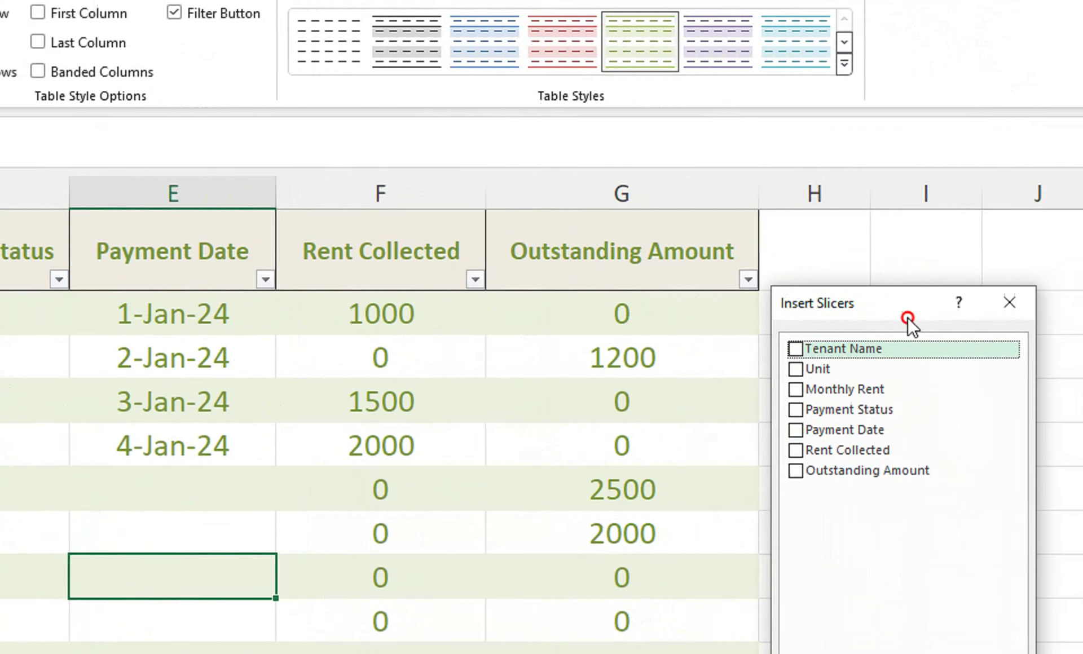
pyautogui.click(761, 473)
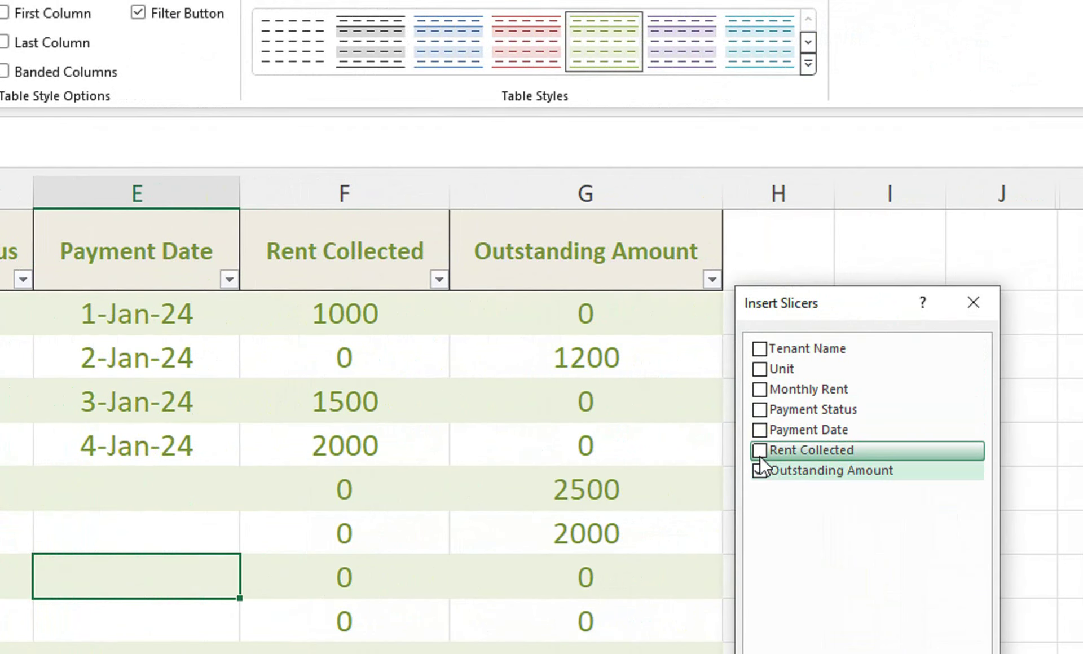
pyautogui.click(760, 349)
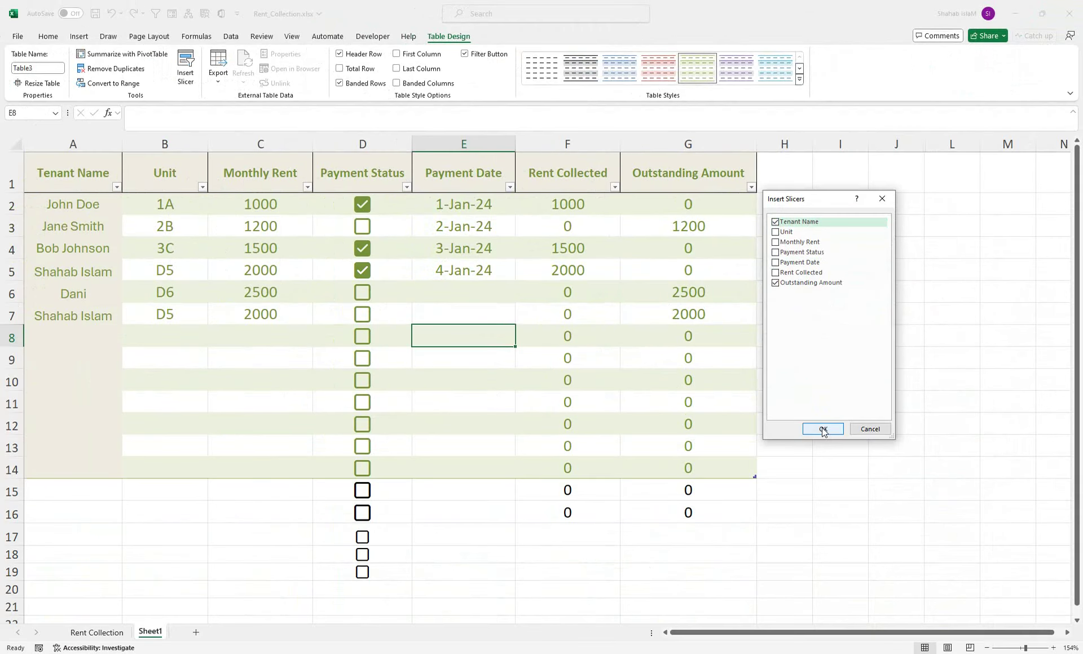
pyautogui.click(812, 431)
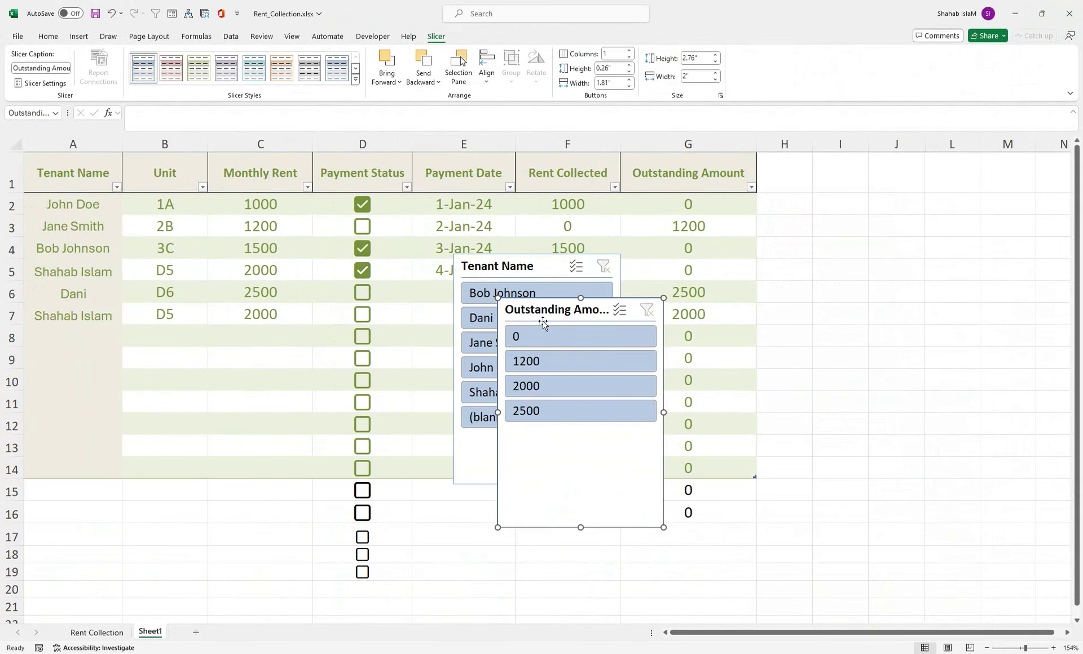
# Step: Stack the slicers beside the table, styling Outstanding Amount green and Tenant Name orange
pyautogui.moveTo(509, 277); pyautogui.dragTo(814, 178)
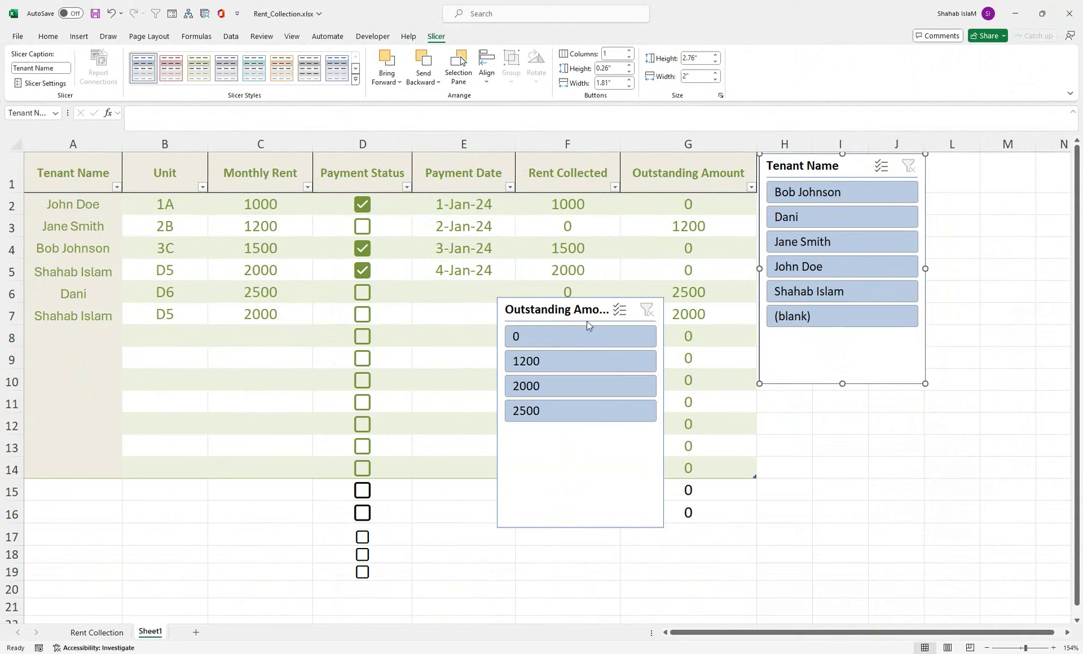
pyautogui.moveTo(538, 312); pyautogui.dragTo(804, 335)
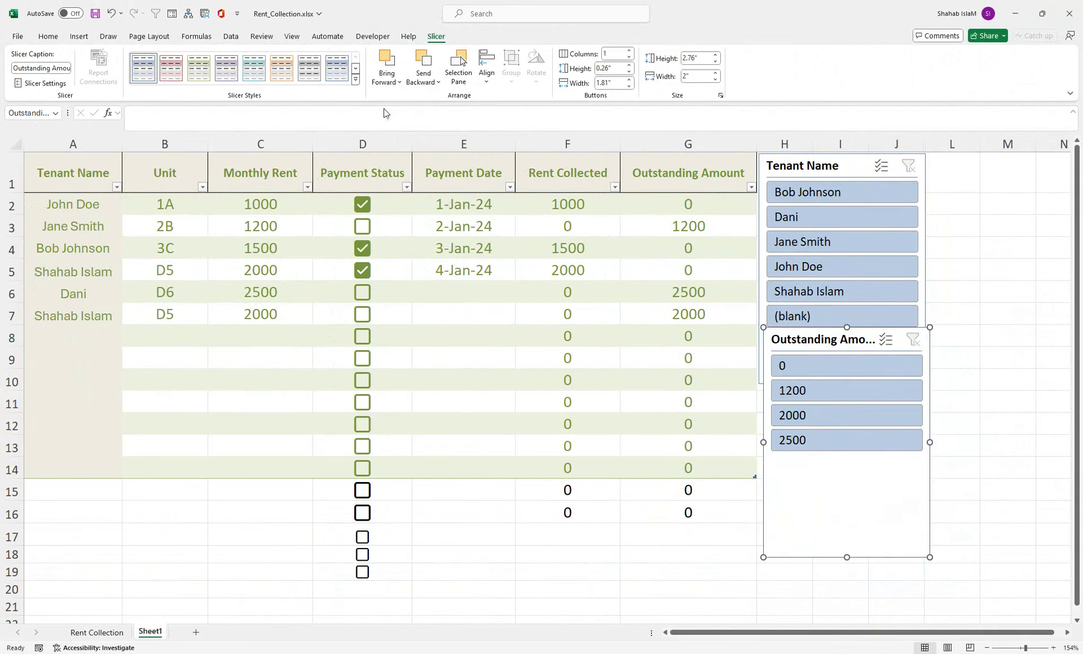
pyautogui.click(199, 67)
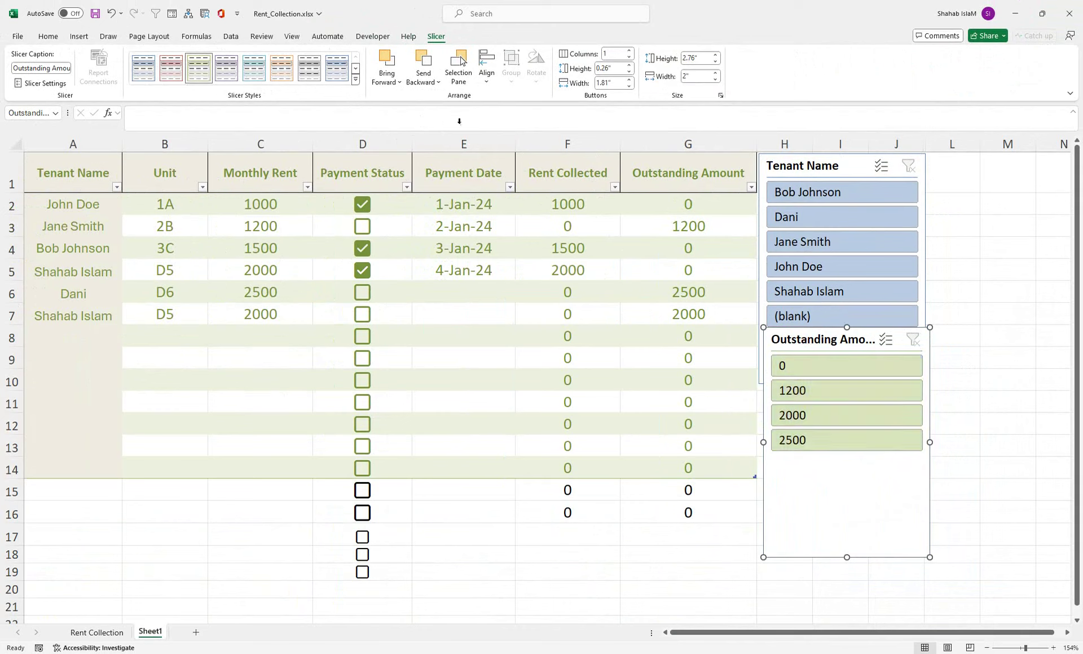
pyautogui.click(797, 153)
pyautogui.click(282, 68)
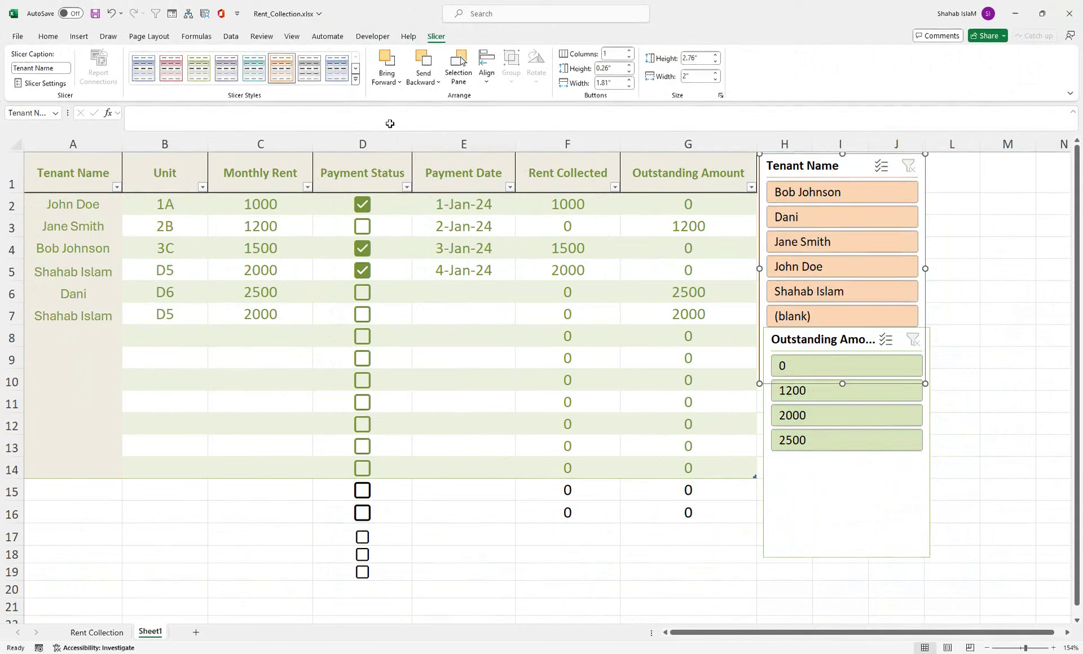
pyautogui.click(1069, 364)
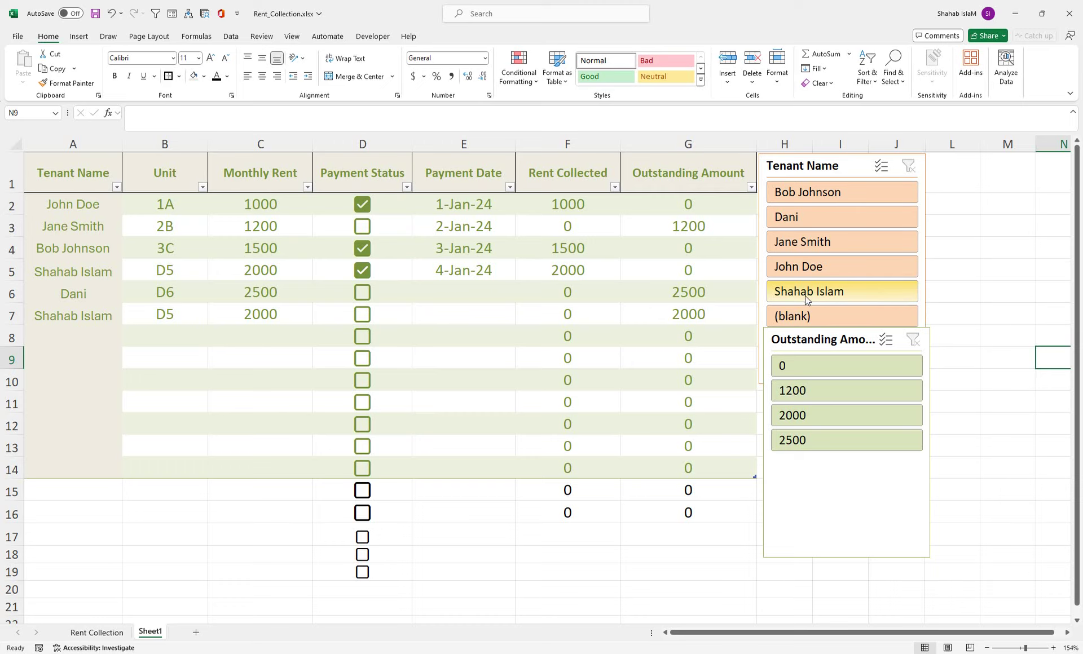
# Step: Filter to rows owing 1200, 2000 and 2500, mark rows 6 and 7 paid, then clear the filter
pyautogui.click(810, 398)
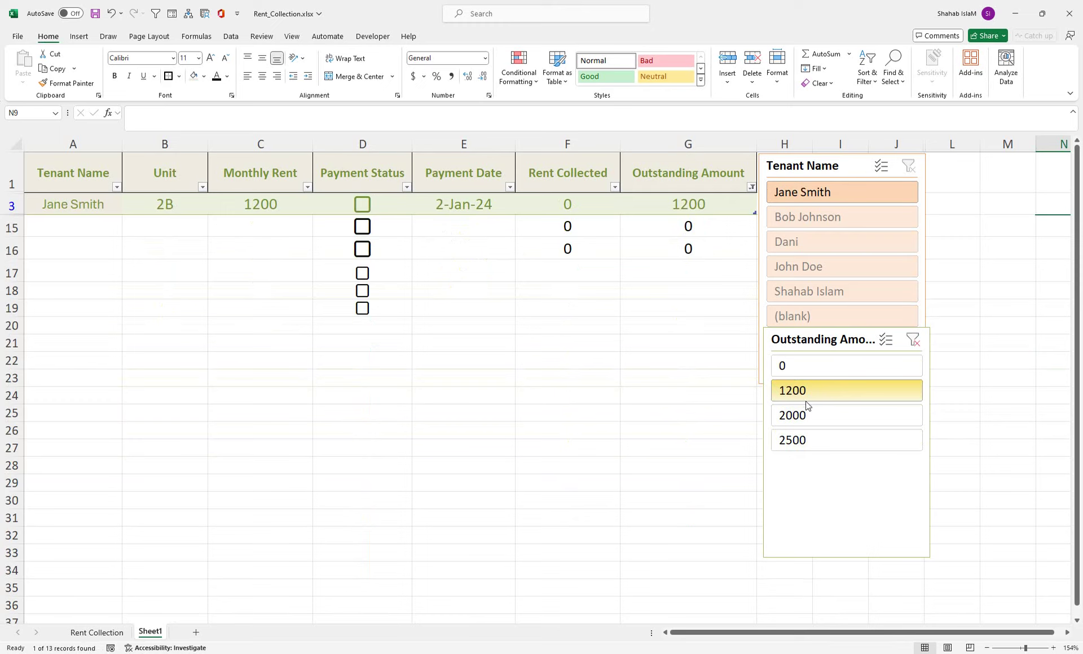
pyautogui.click(804, 424)
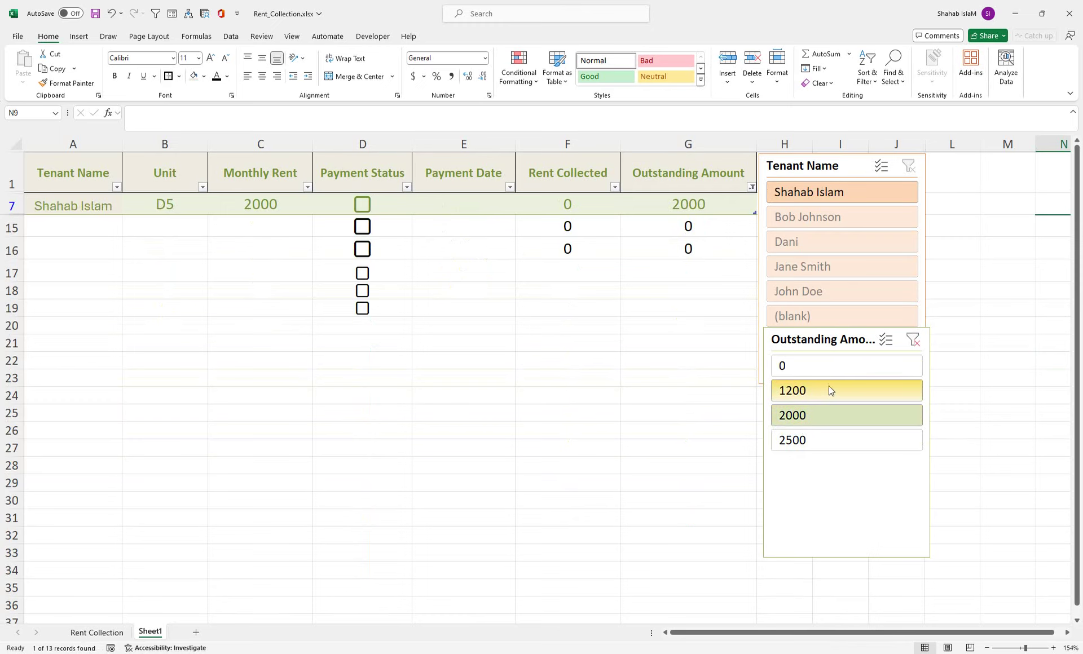
pyautogui.moveTo(809, 391); pyautogui.dragTo(824, 439)
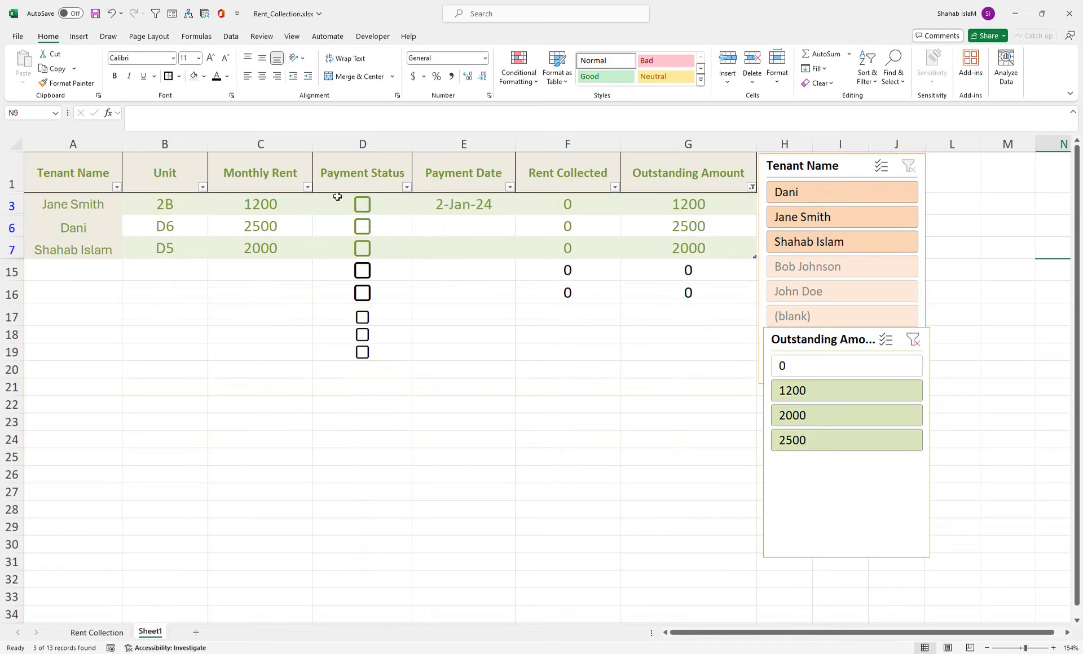
pyautogui.click(364, 249)
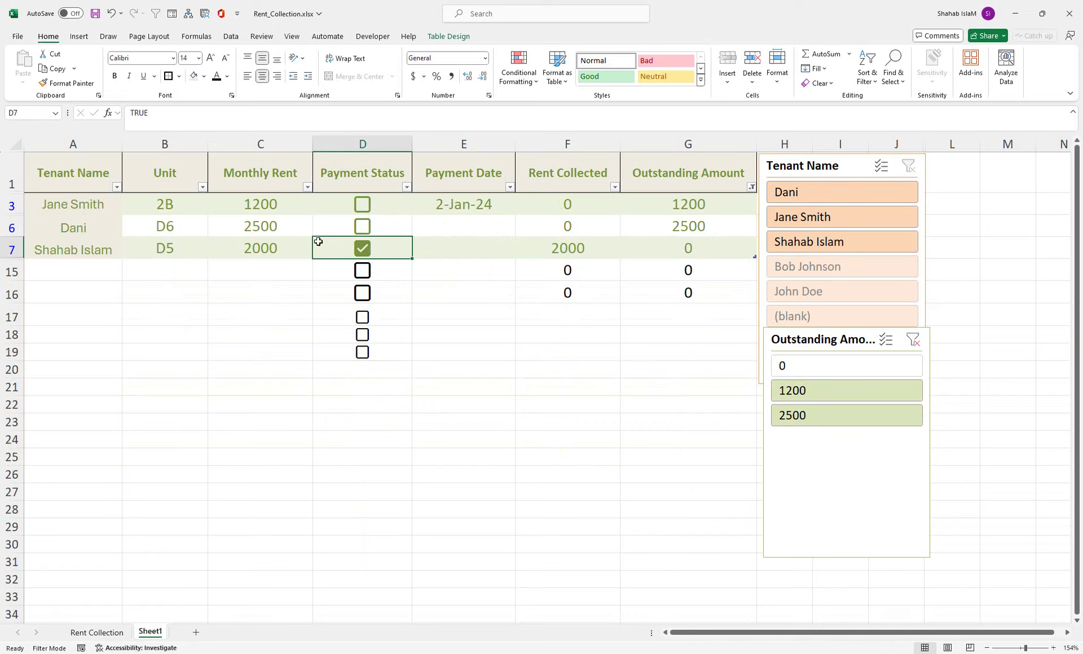
pyautogui.click(362, 226)
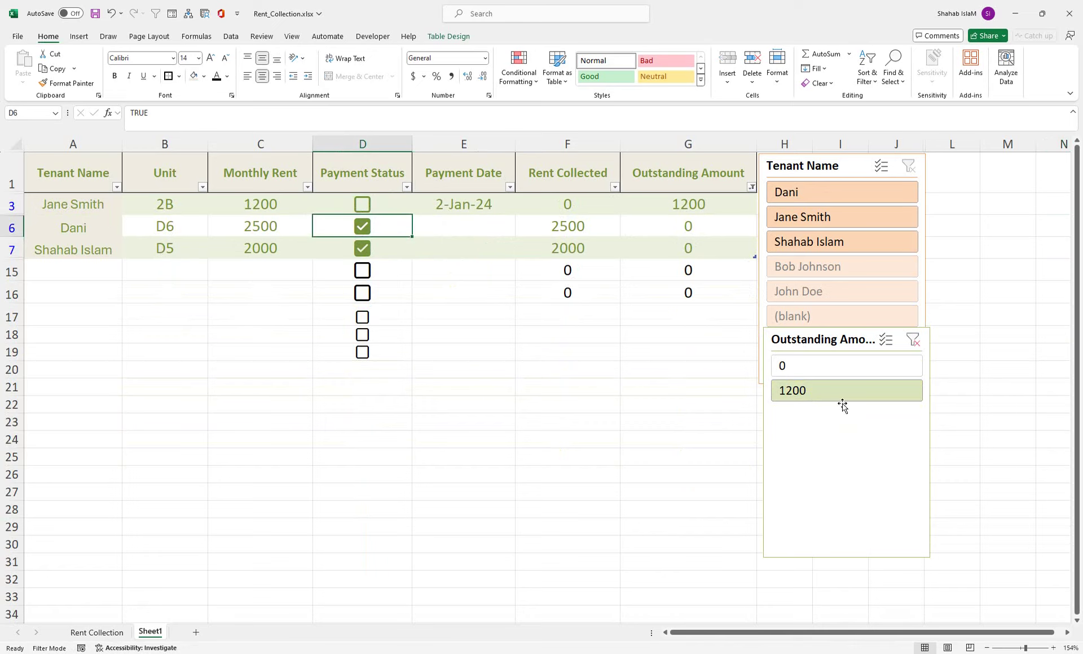
pyautogui.click(912, 340)
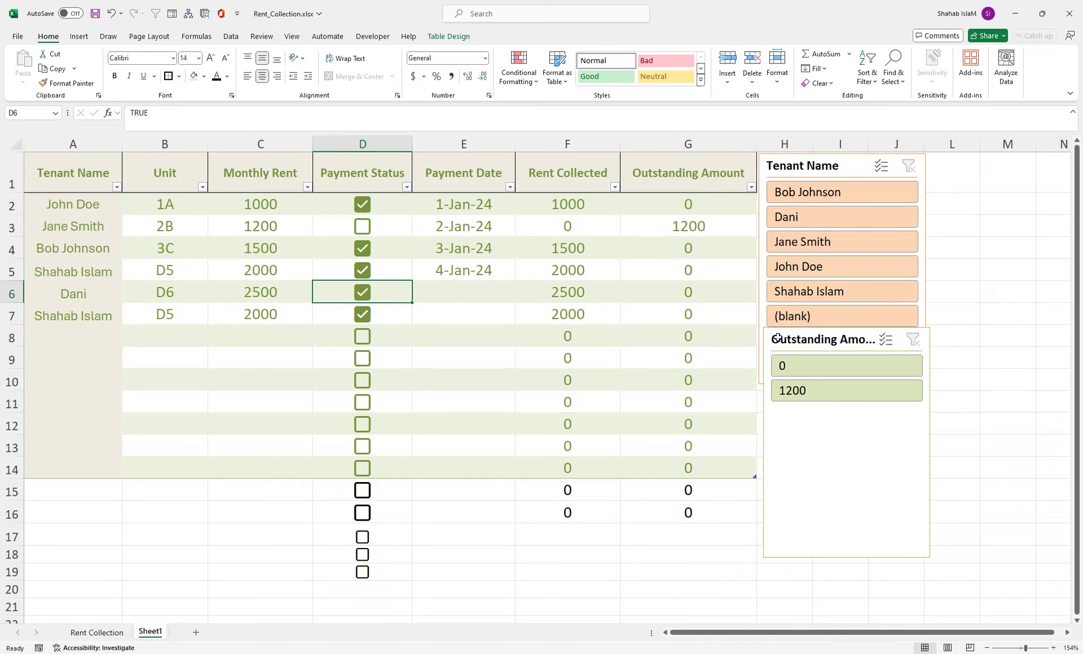
# Step: Filter to the unit 2B tenant, mark that rent paid, then clear the Tenant Name filter
pyautogui.click(799, 241)
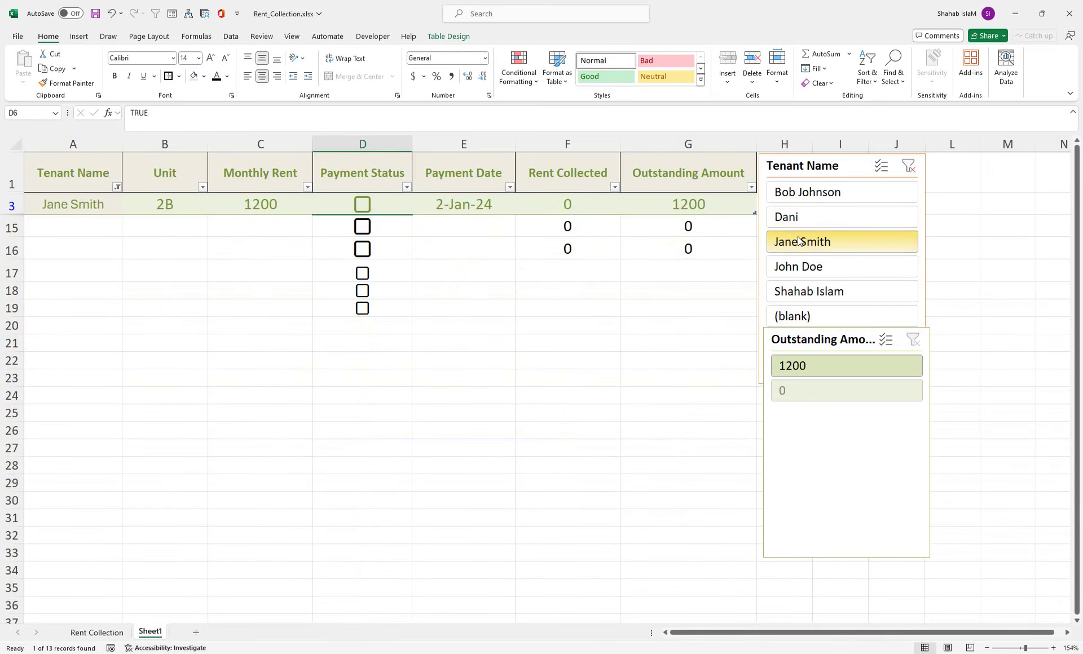
pyautogui.click(363, 204)
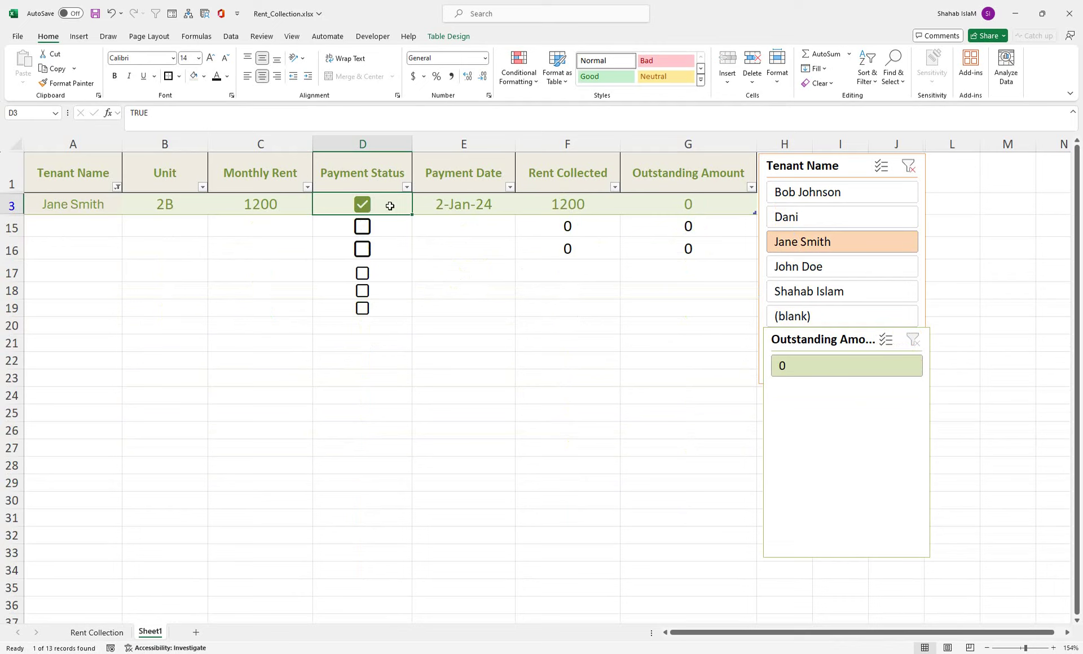
pyautogui.click(908, 166)
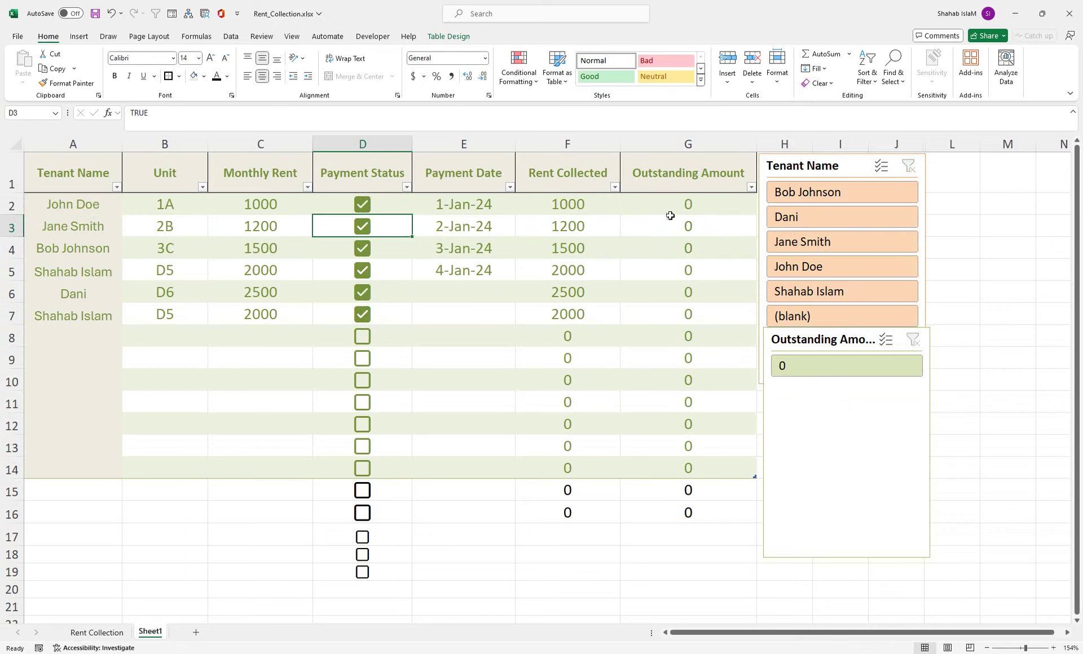
pyautogui.moveTo(682, 208); pyautogui.dragTo(92, 471)
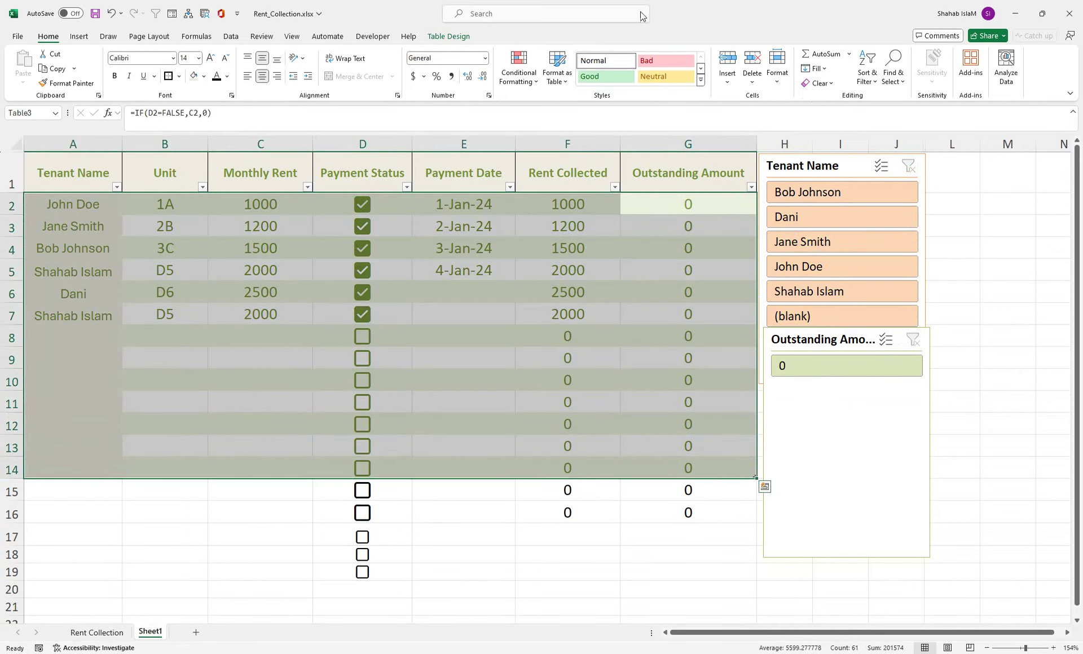
# Step: Apply the red Rose table style, undoing an accidental table resize
pyautogui.click(449, 37)
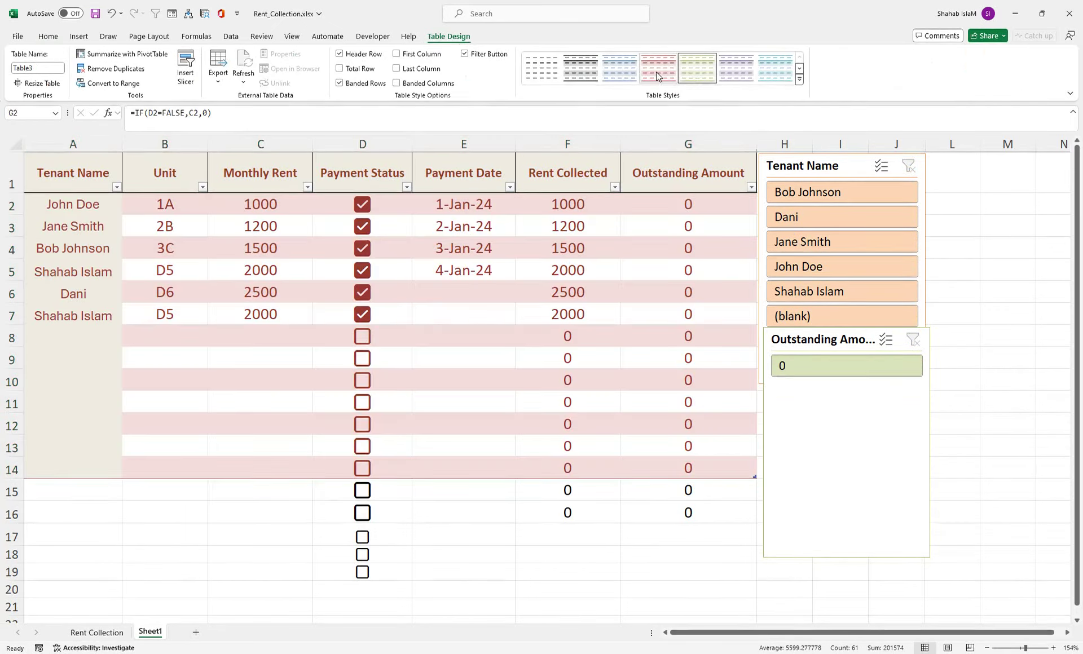
pyautogui.click(657, 76)
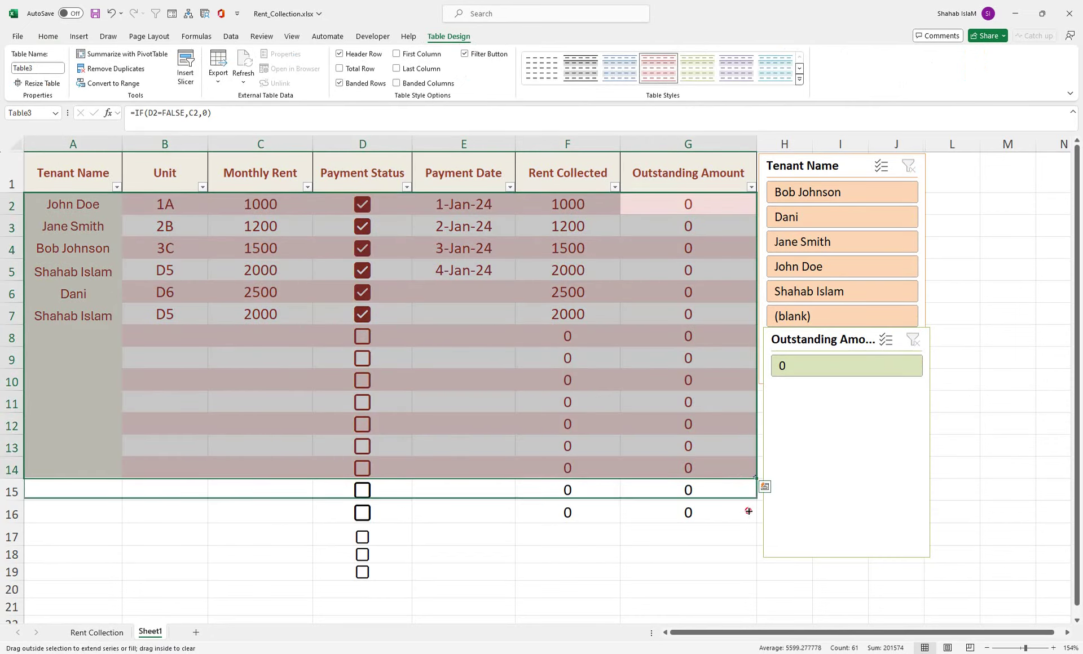
pyautogui.moveTo(754, 479); pyautogui.dragTo(722, 569)
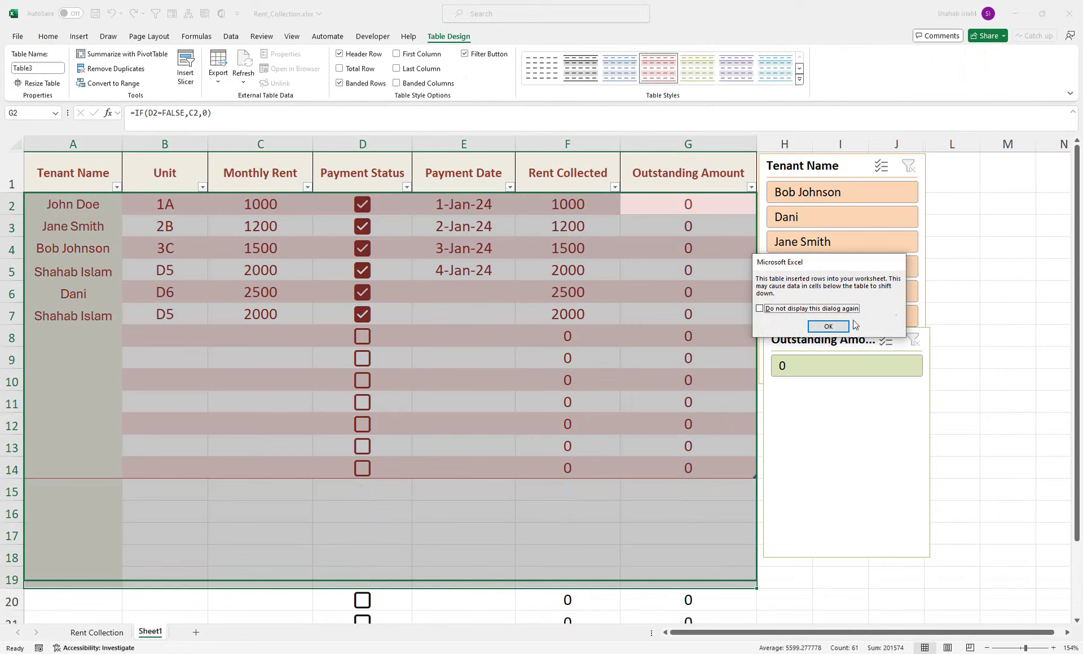
pyautogui.click(846, 326)
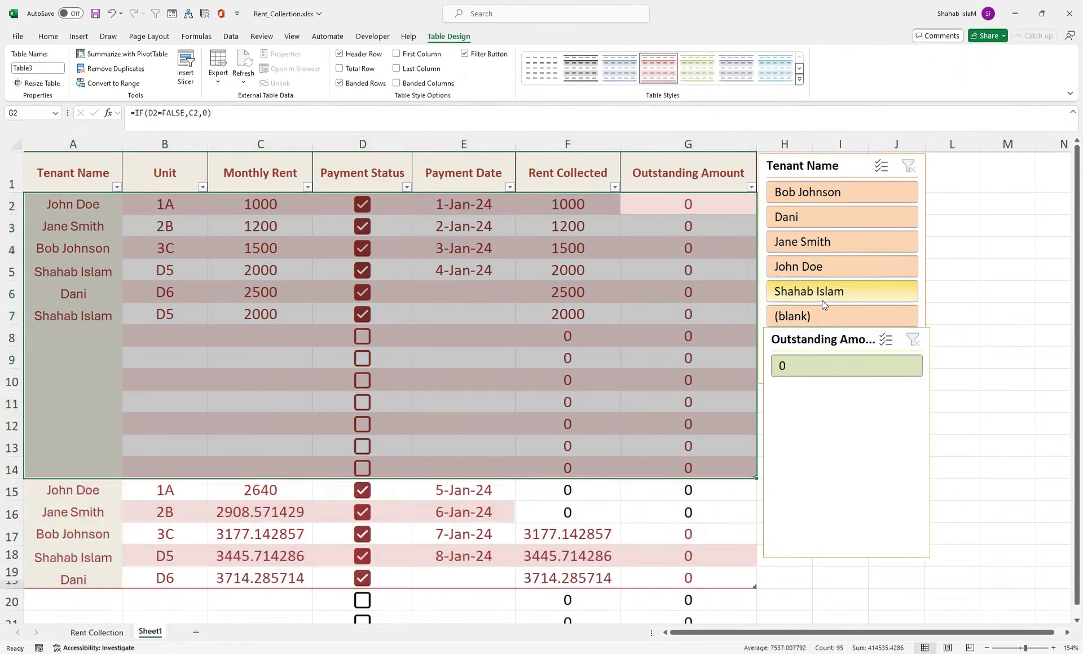
pyautogui.hotkey('ctrl', 'z')
# Step: Tab from G14 to add empty rows, growing the table to row 21
pyautogui.click(671, 468)
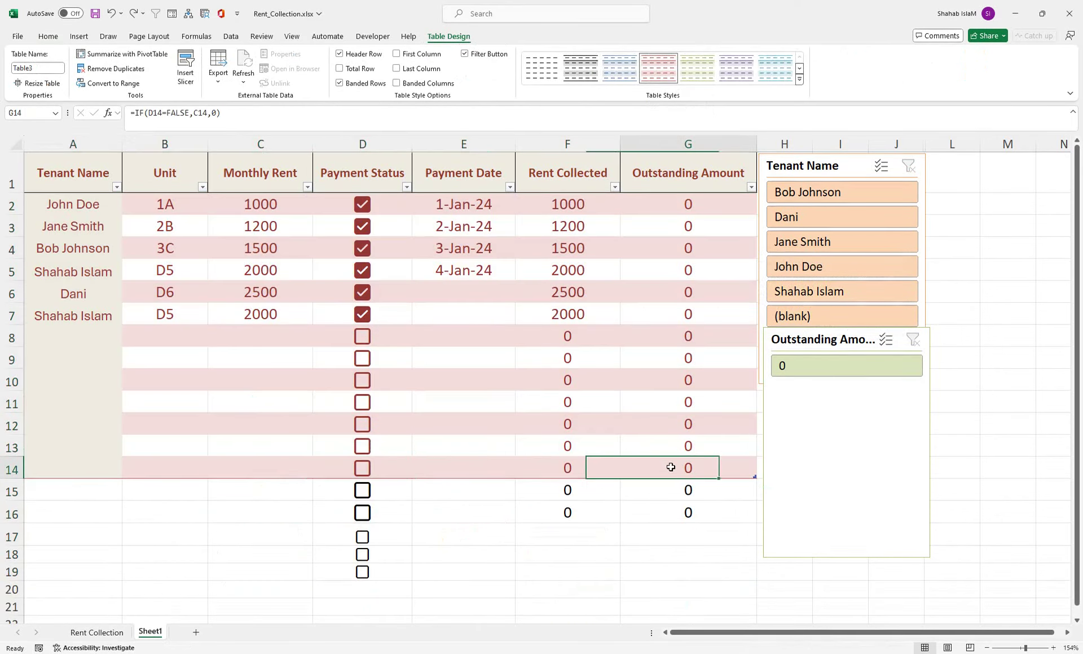
pyautogui.press('Tab')
pyautogui.press('Tab')
pyautogui.press('Tab')
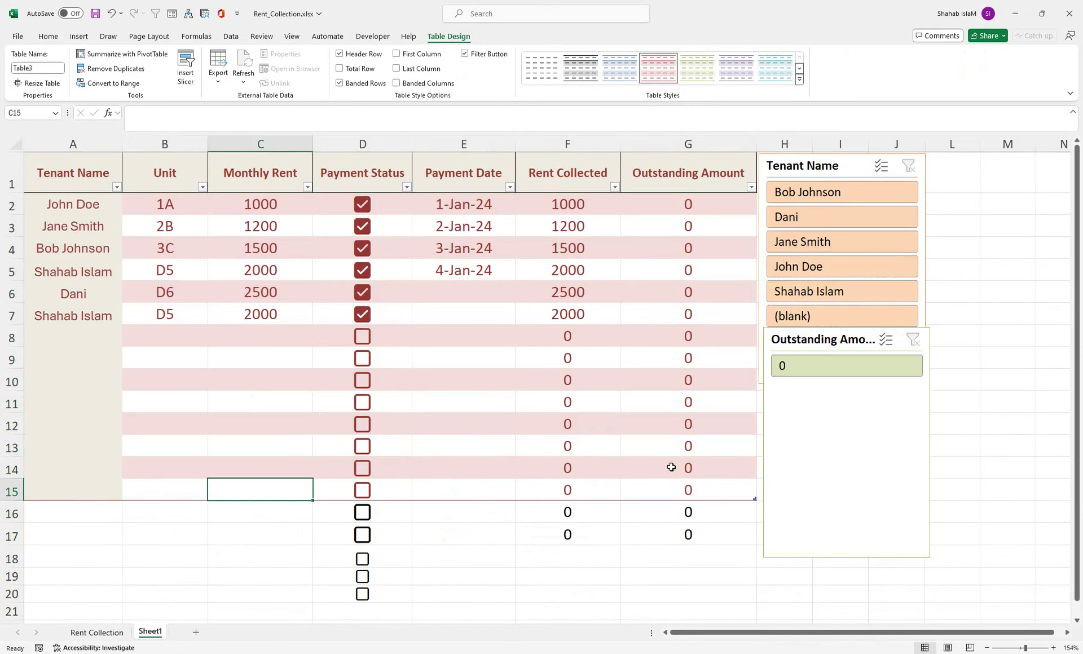
pyautogui.press('Tab')
pyautogui.press('Tab')
pyautogui.press('Tab')
pyautogui.press('Tab')
pyautogui.press('Tab')
pyautogui.press('Tab')
pyautogui.press('Tab')
pyautogui.press('Tab')
pyautogui.press('Tab')
pyautogui.press('Tab')
pyautogui.press('Tab')
pyautogui.press('Tab')
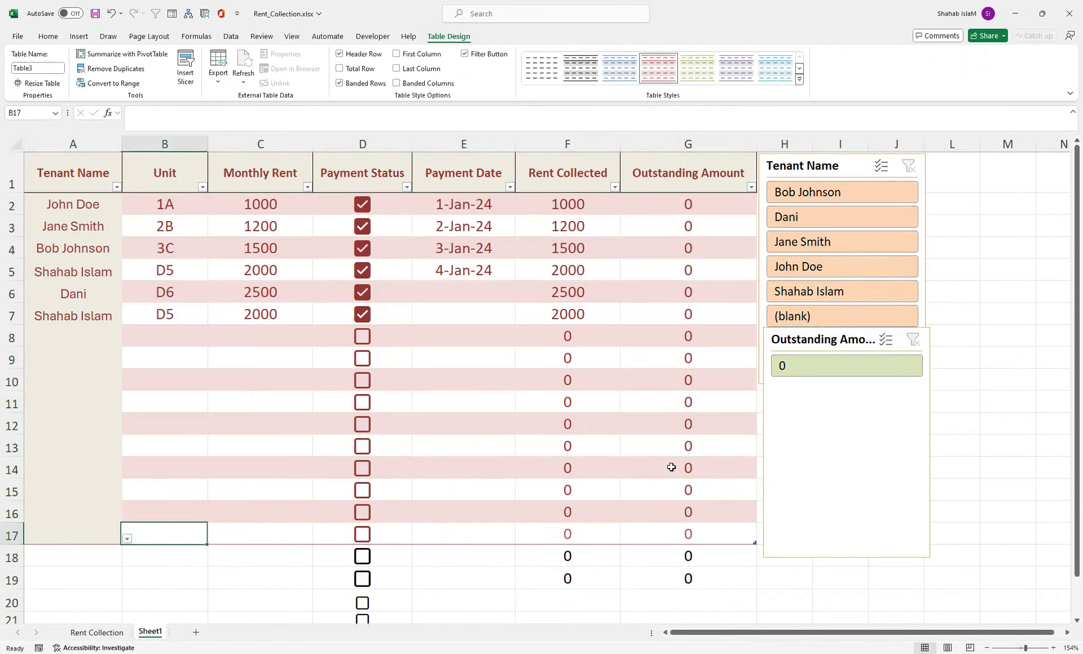
pyautogui.press('Tab')
pyautogui.press('Tab')
pyautogui.press('Tab')
pyautogui.press('Tab')
pyautogui.press('Tab')
pyautogui.press('Tab')
pyautogui.press('Tab')
pyautogui.press('Tab')
pyautogui.press('Tab')
pyautogui.press('Tab')
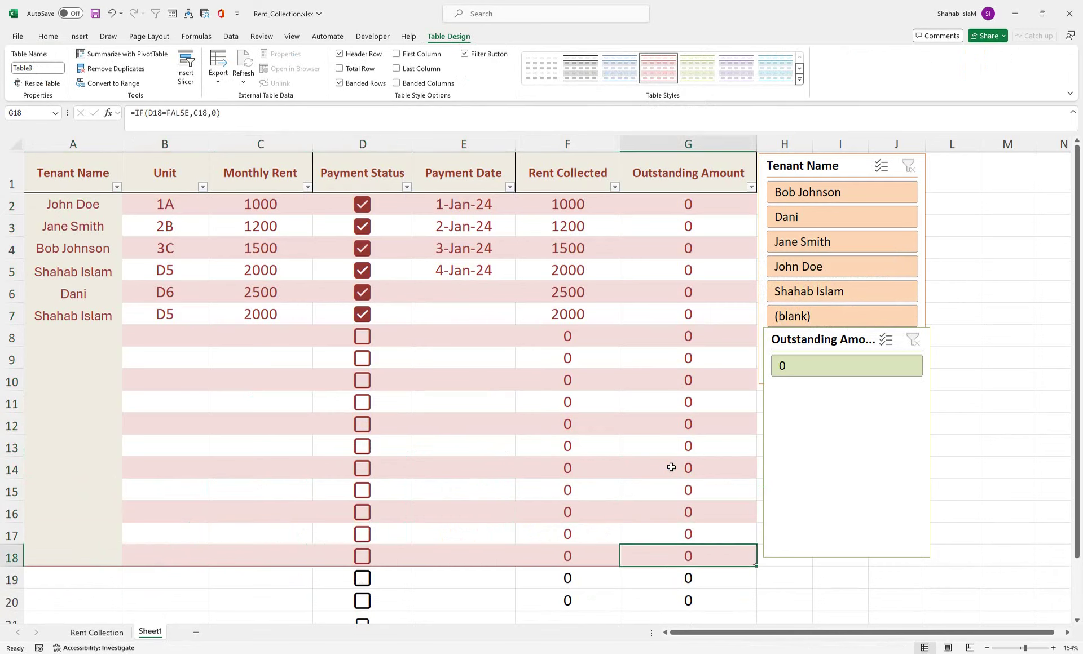
pyautogui.press('Tab')
pyautogui.press('Tab')
pyautogui.press('Tab')
pyautogui.press('Tab')
pyautogui.press('Tab')
pyautogui.press('Tab')
pyautogui.press('Tab')
pyautogui.press('Tab')
pyautogui.press('Tab')
pyautogui.press('Tab')
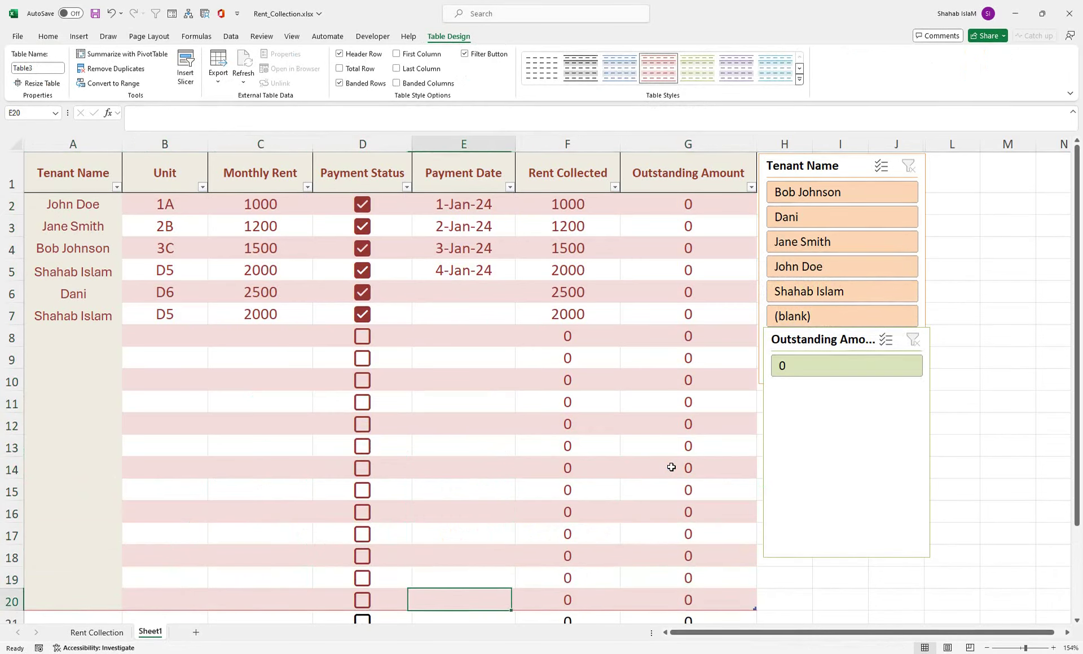
pyautogui.press('Tab')
pyautogui.press('Tab')
pyautogui.press('Tab')
pyautogui.press('Tab')
pyautogui.press('Tab')
pyautogui.press('Tab')
pyautogui.press('Tab')
pyautogui.press('Tab')
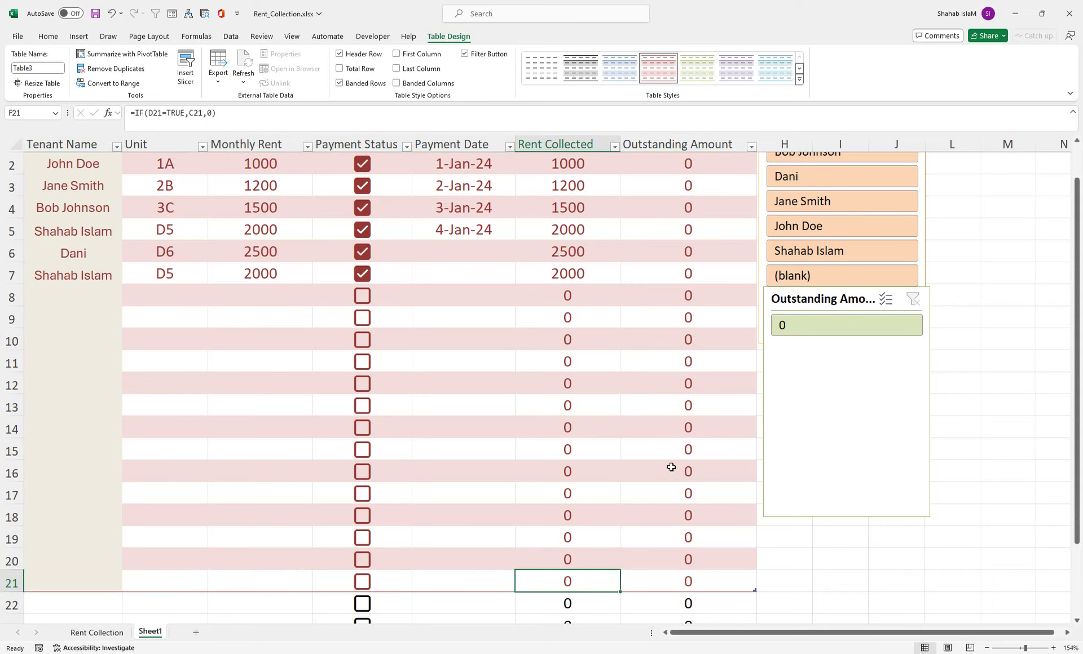
pyautogui.press('Tab')
pyautogui.scroll(1, 1057, 288)
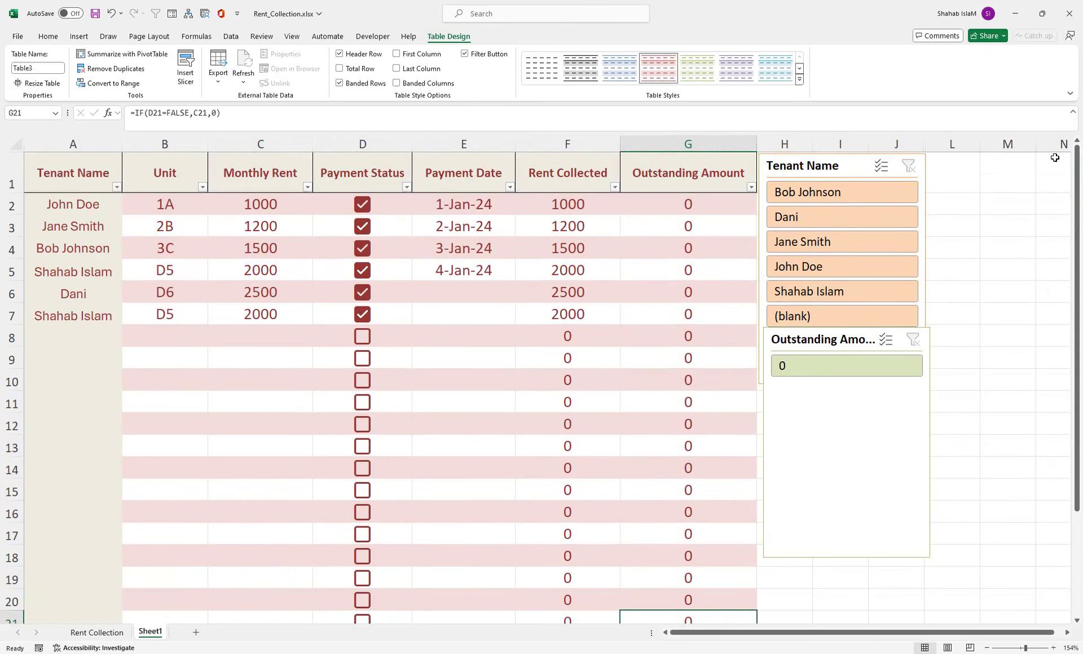
# Step: Bring up the browser window with the YouTube channel's Videos page and its latest uploads
pyautogui.click(251, 340)
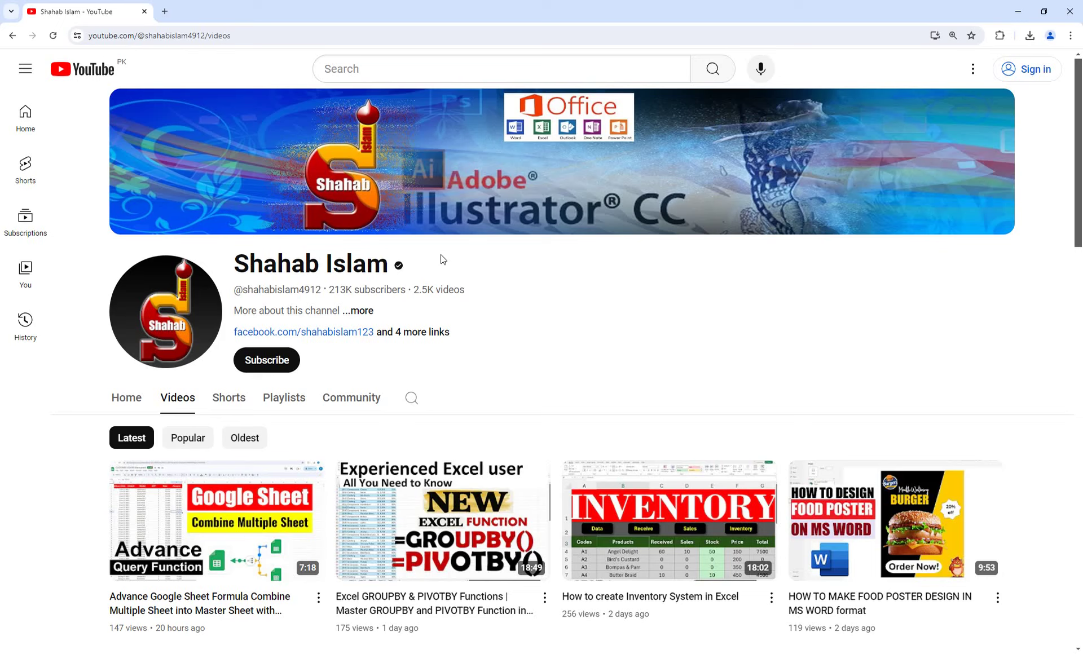